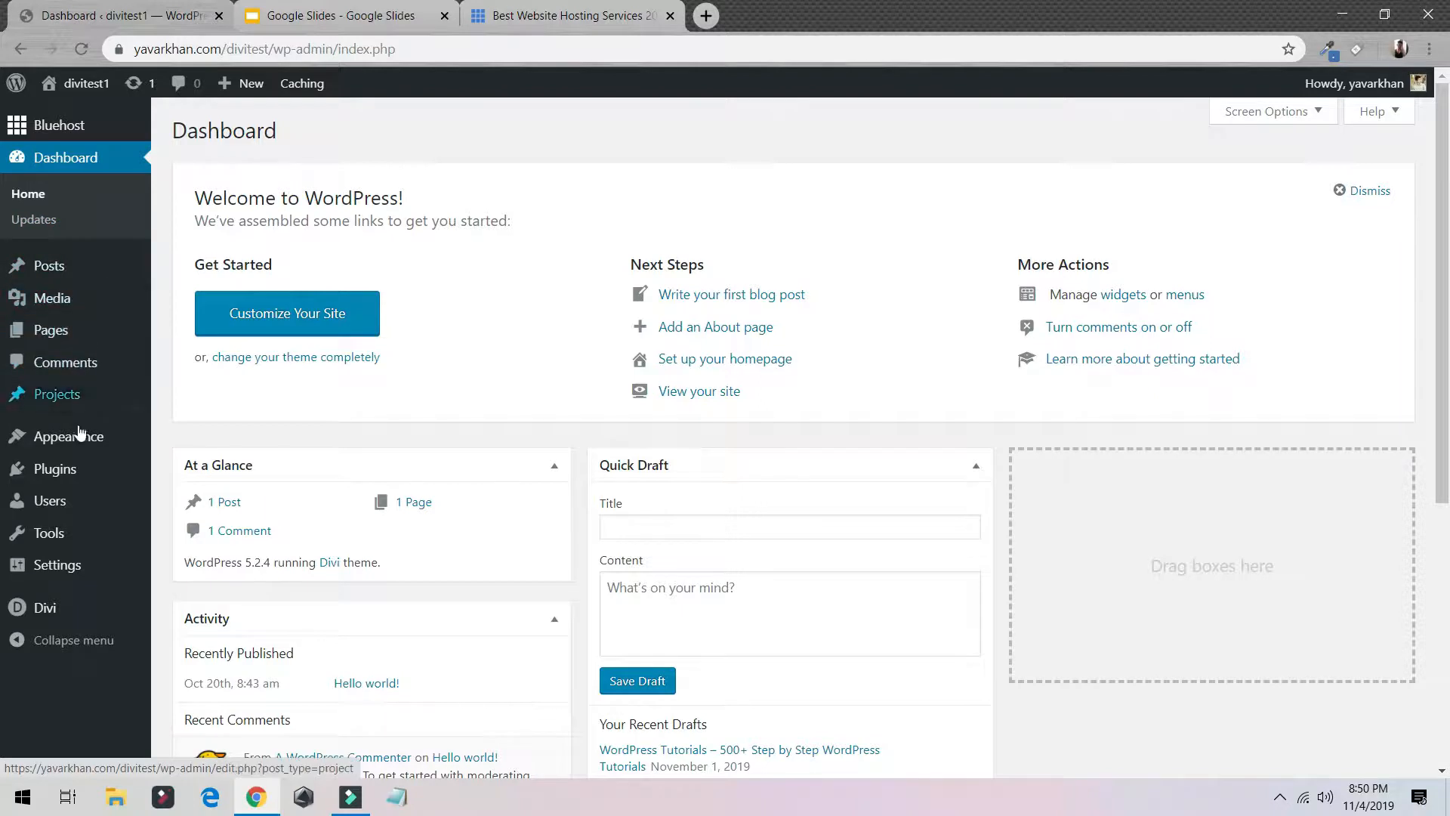
- Search the directory of new plugins for "seo"
click(68, 470)
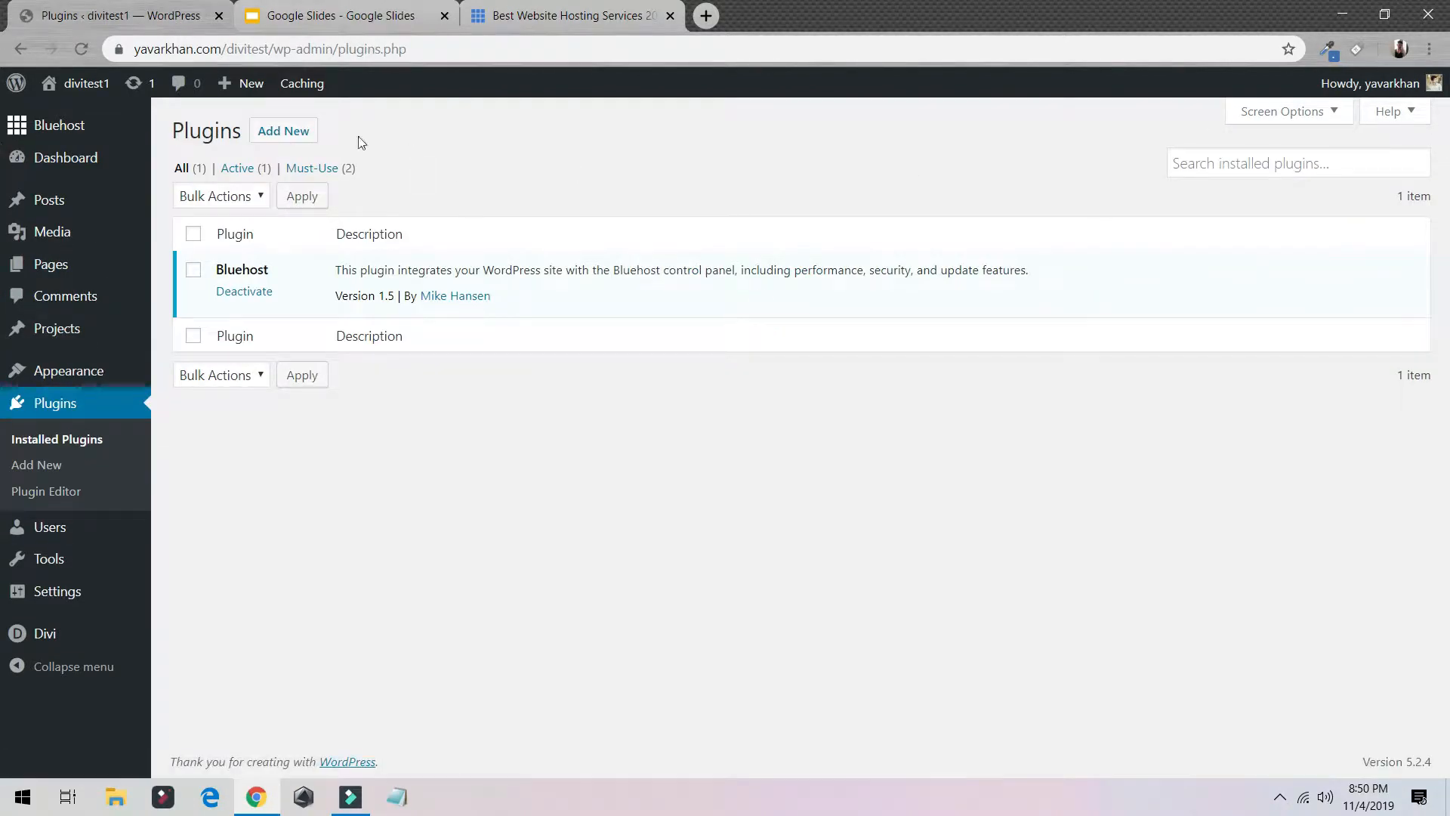
click(311, 133)
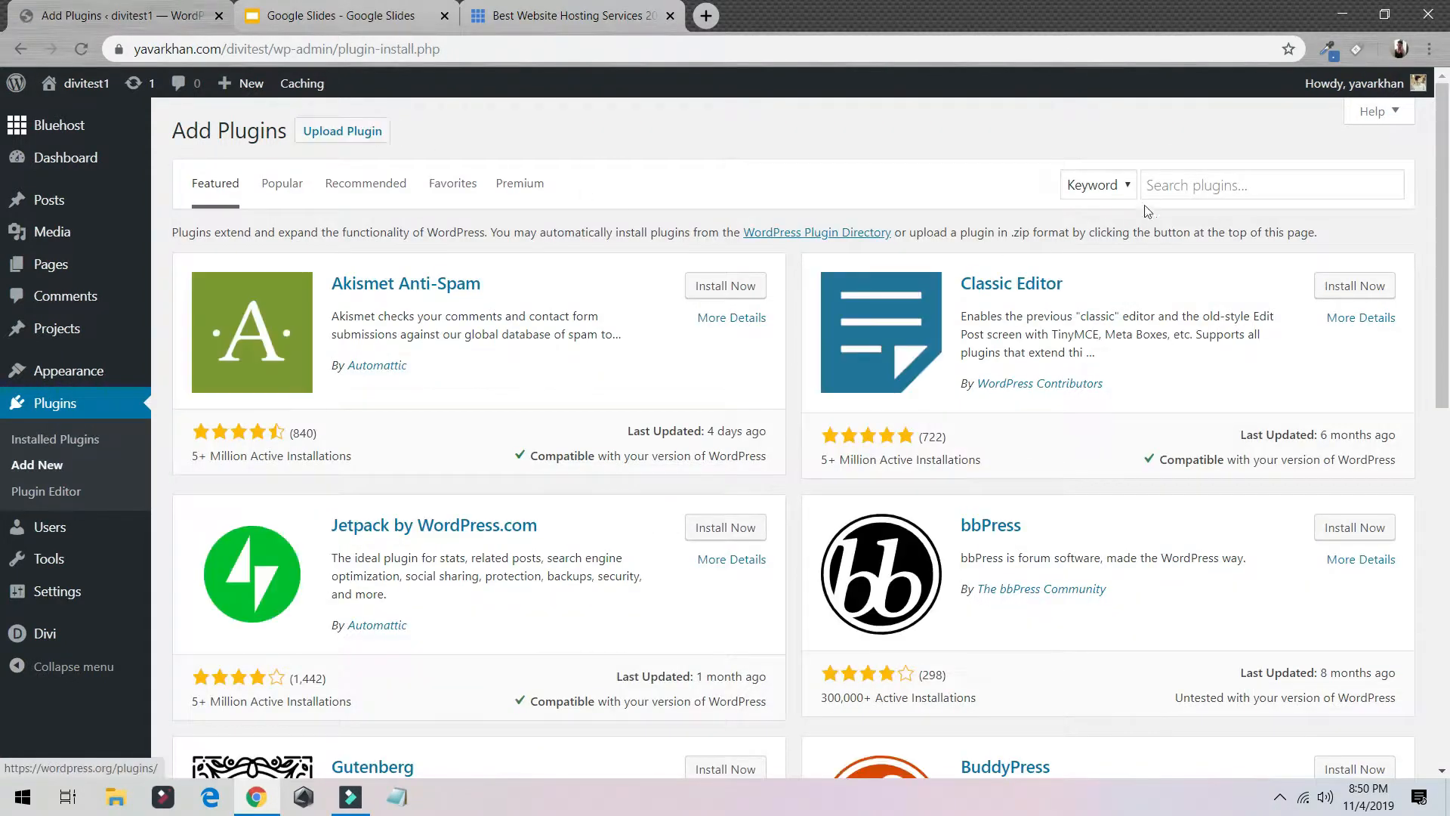
click(1214, 179)
text(seo)
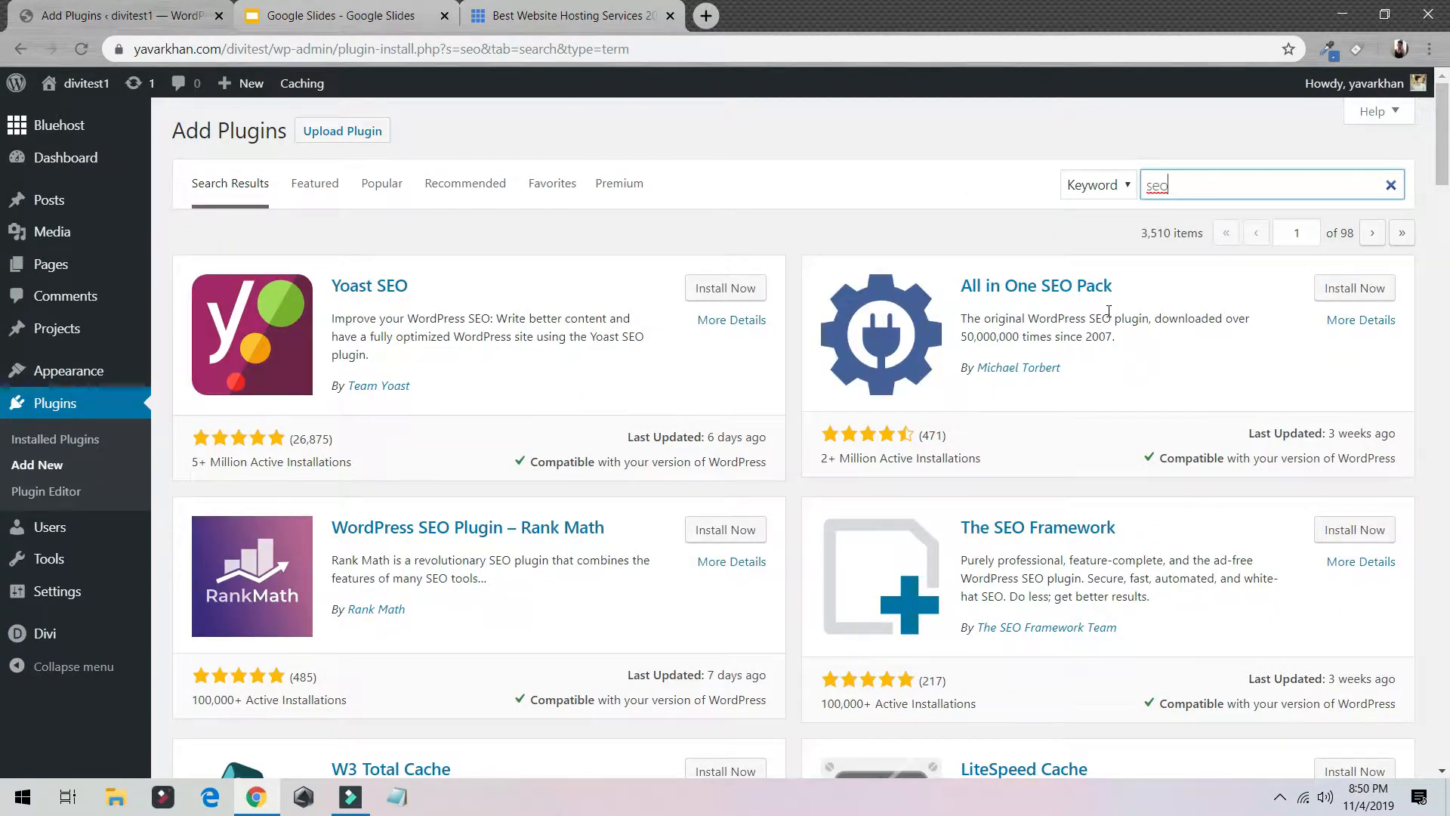
click(982, 457)
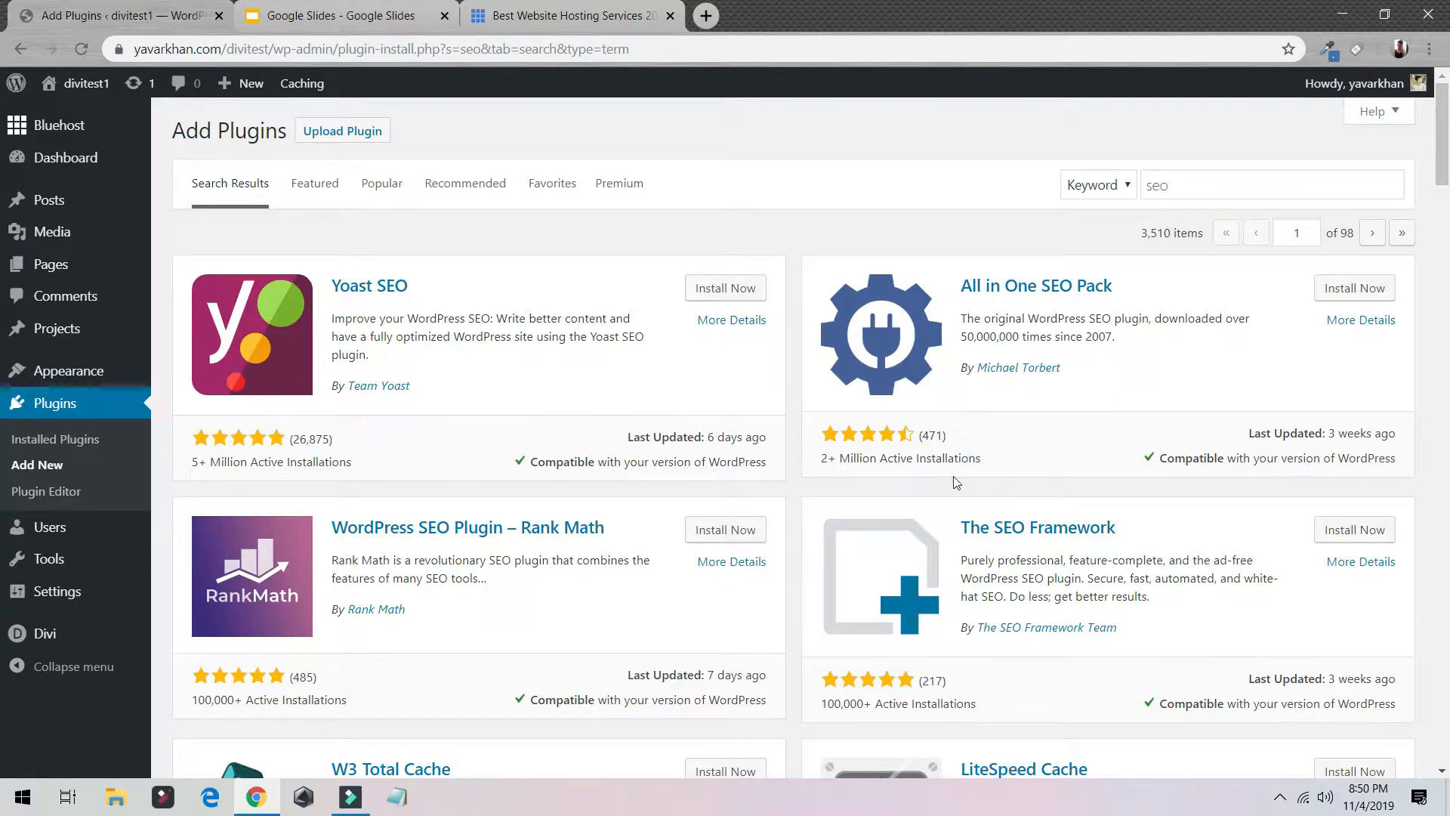
- Install and activate the All in One SEO Pack plugin, and open its SEO settings
click(1356, 292)
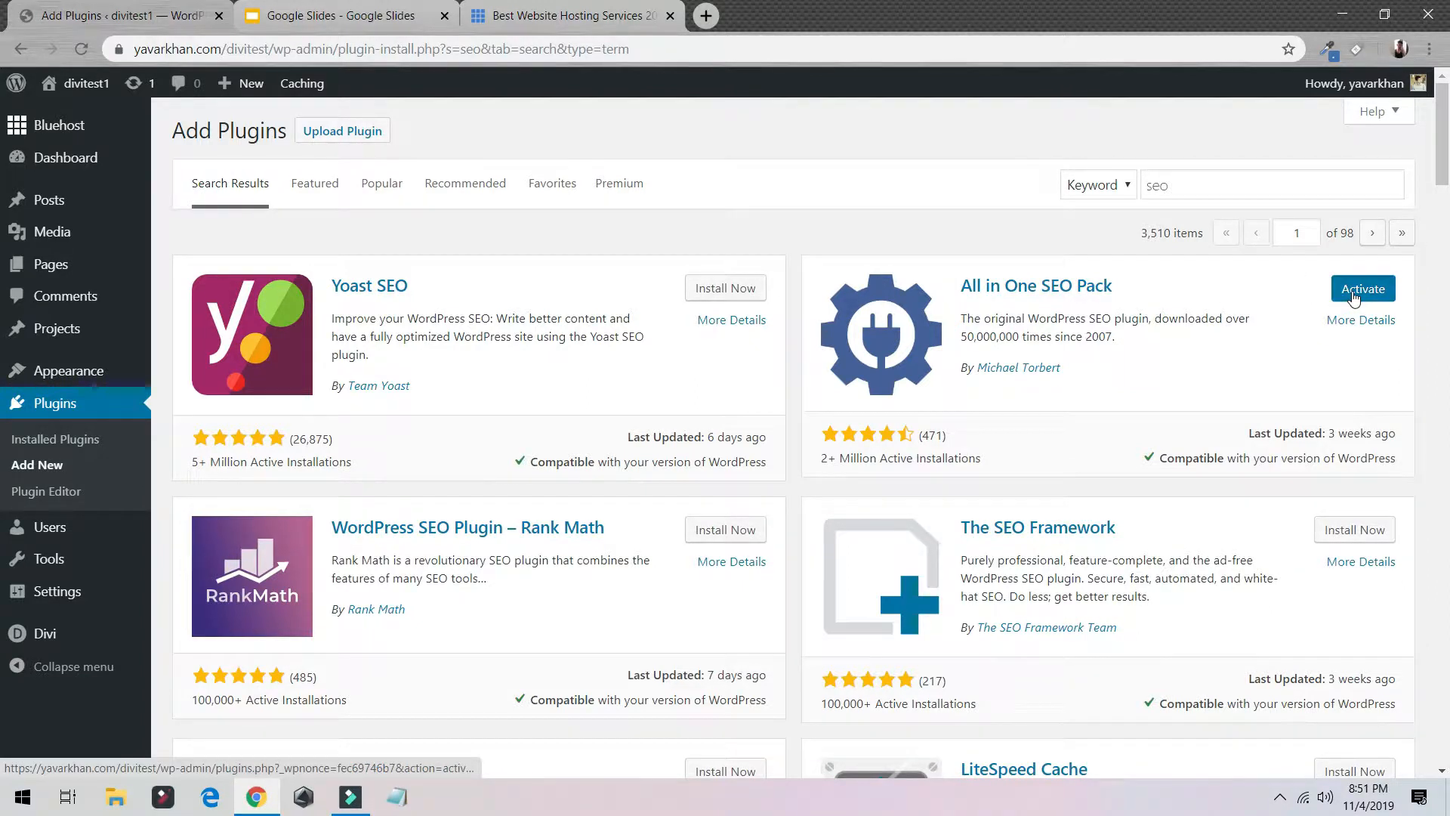
click(1354, 297)
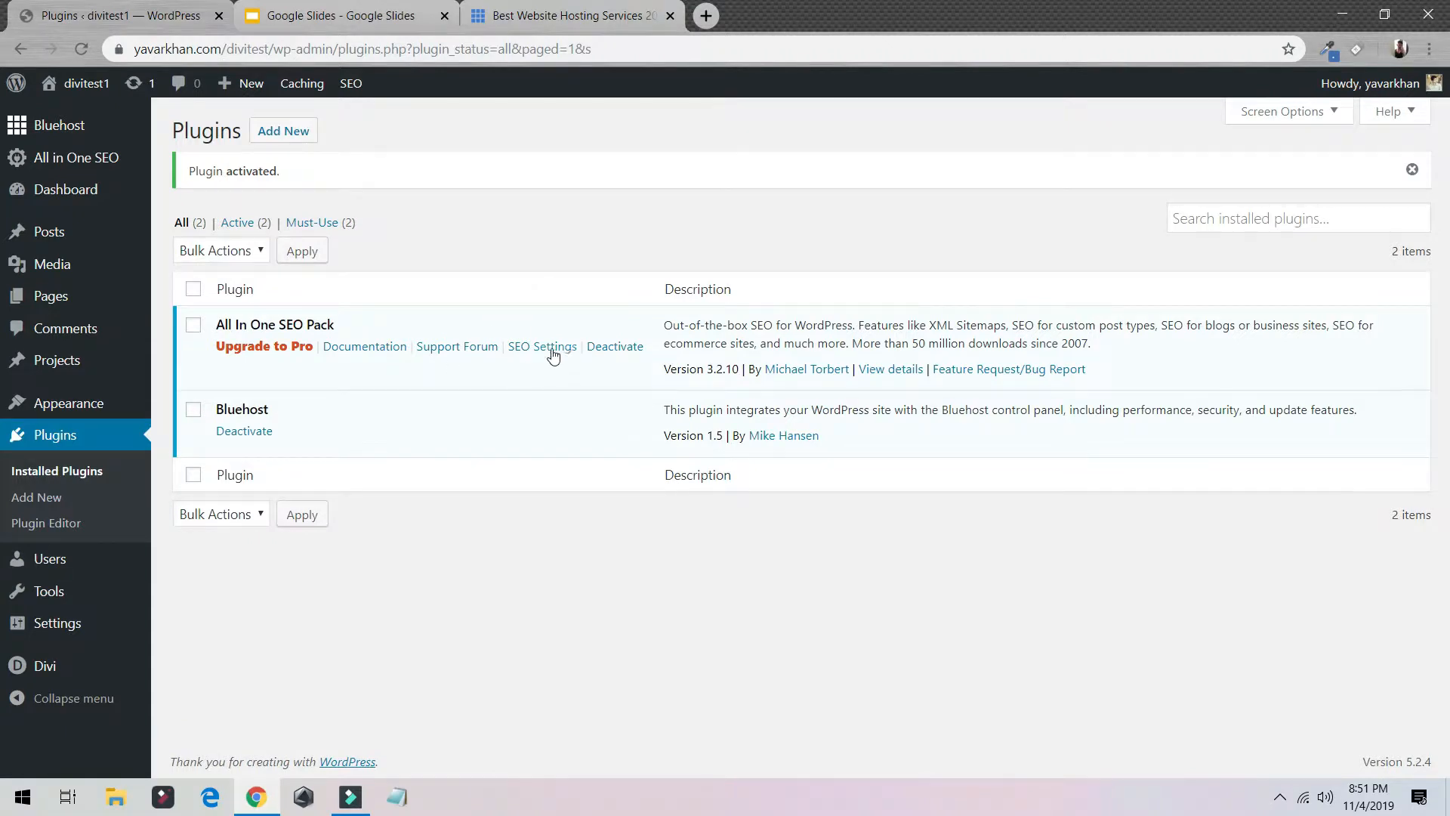
click(546, 349)
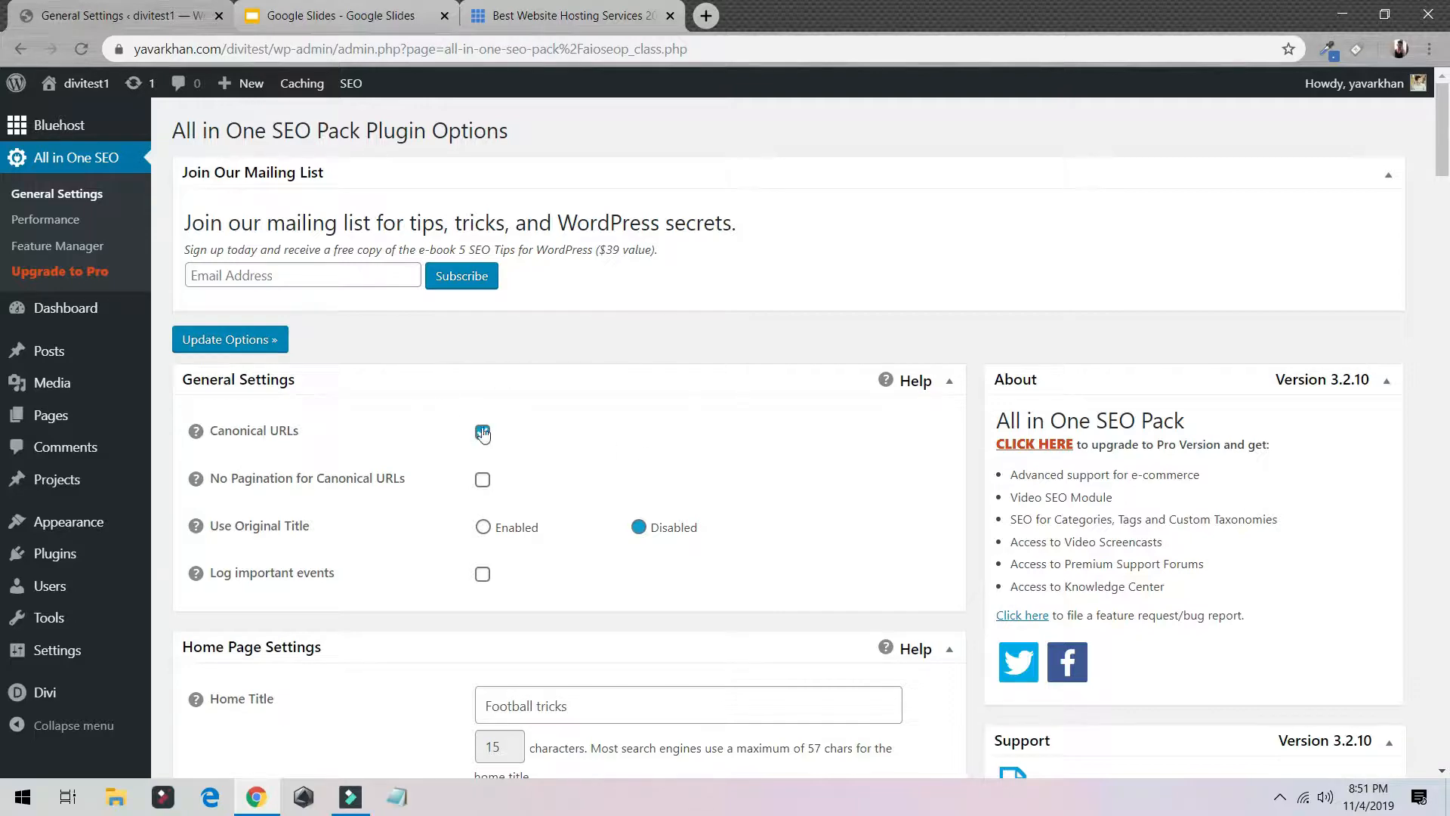
- Compare the Home Title in the home page settings with the title of the live site opened in a new browser tab
scroll(452, 381, down, 3)
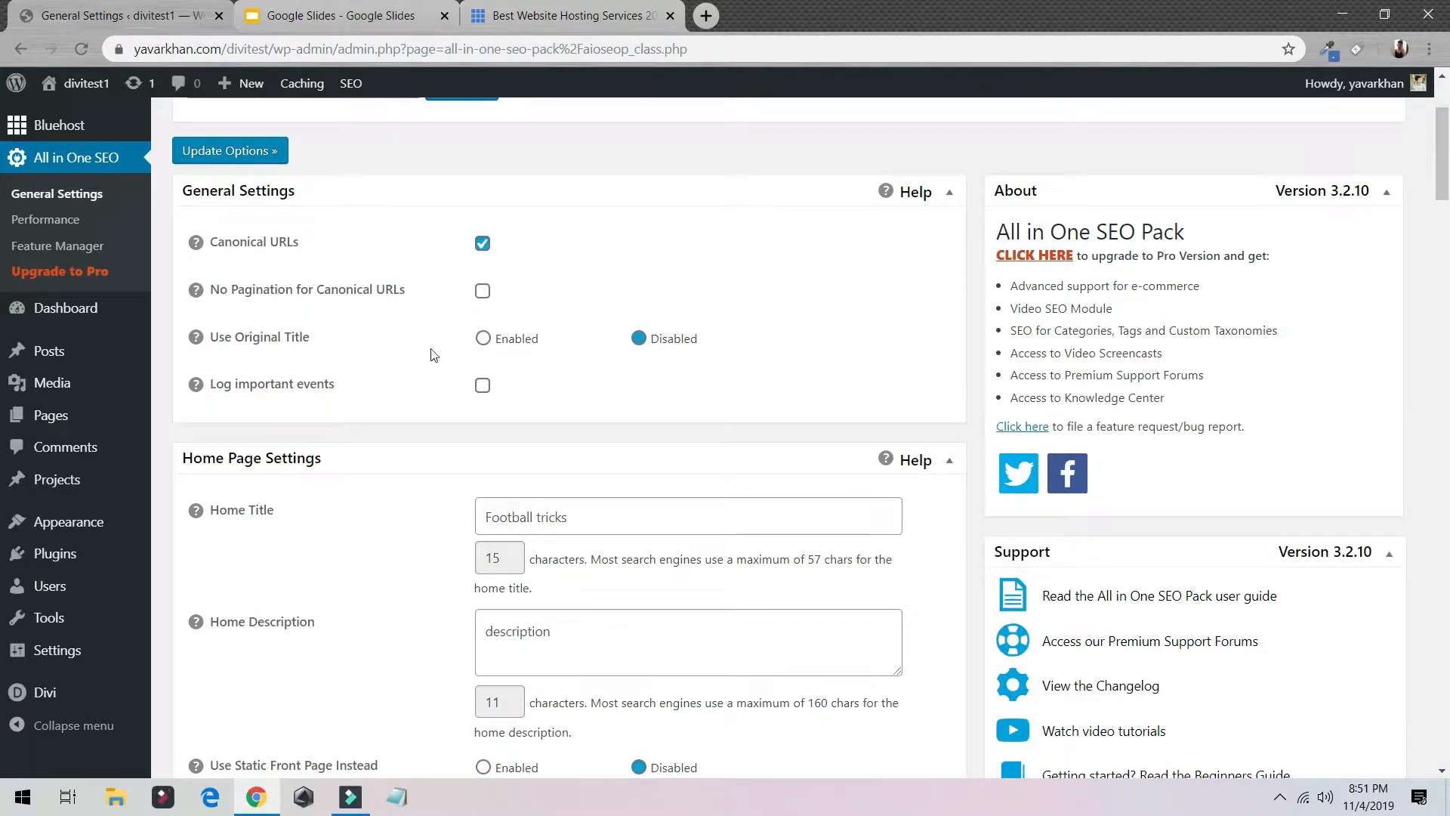
scroll(482, 354, down, 2)
scroll(378, 314, up, 2)
drag(641, 519, 354, 464)
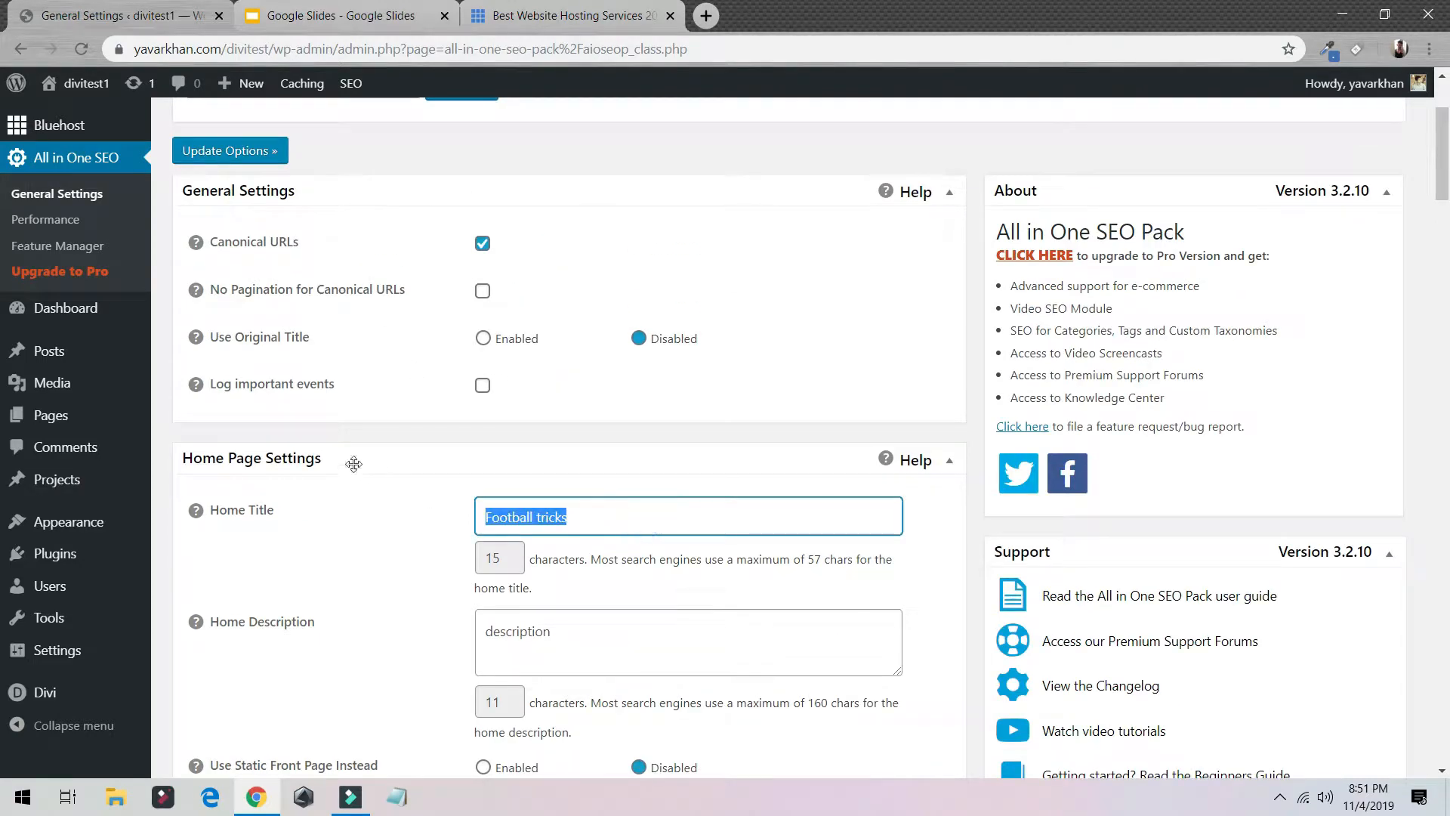
middle_click(77, 101)
click(296, 20)
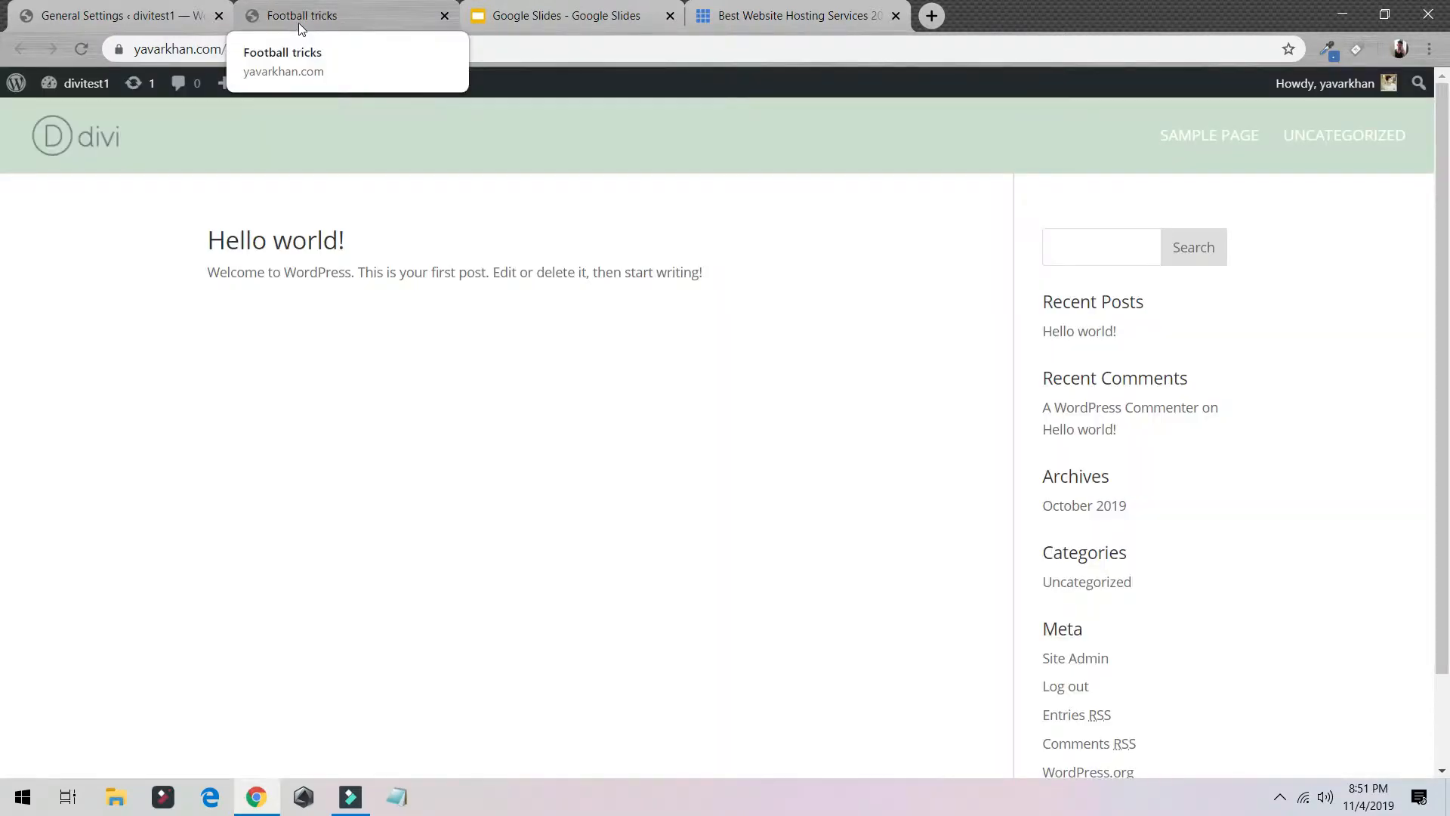
click(141, 23)
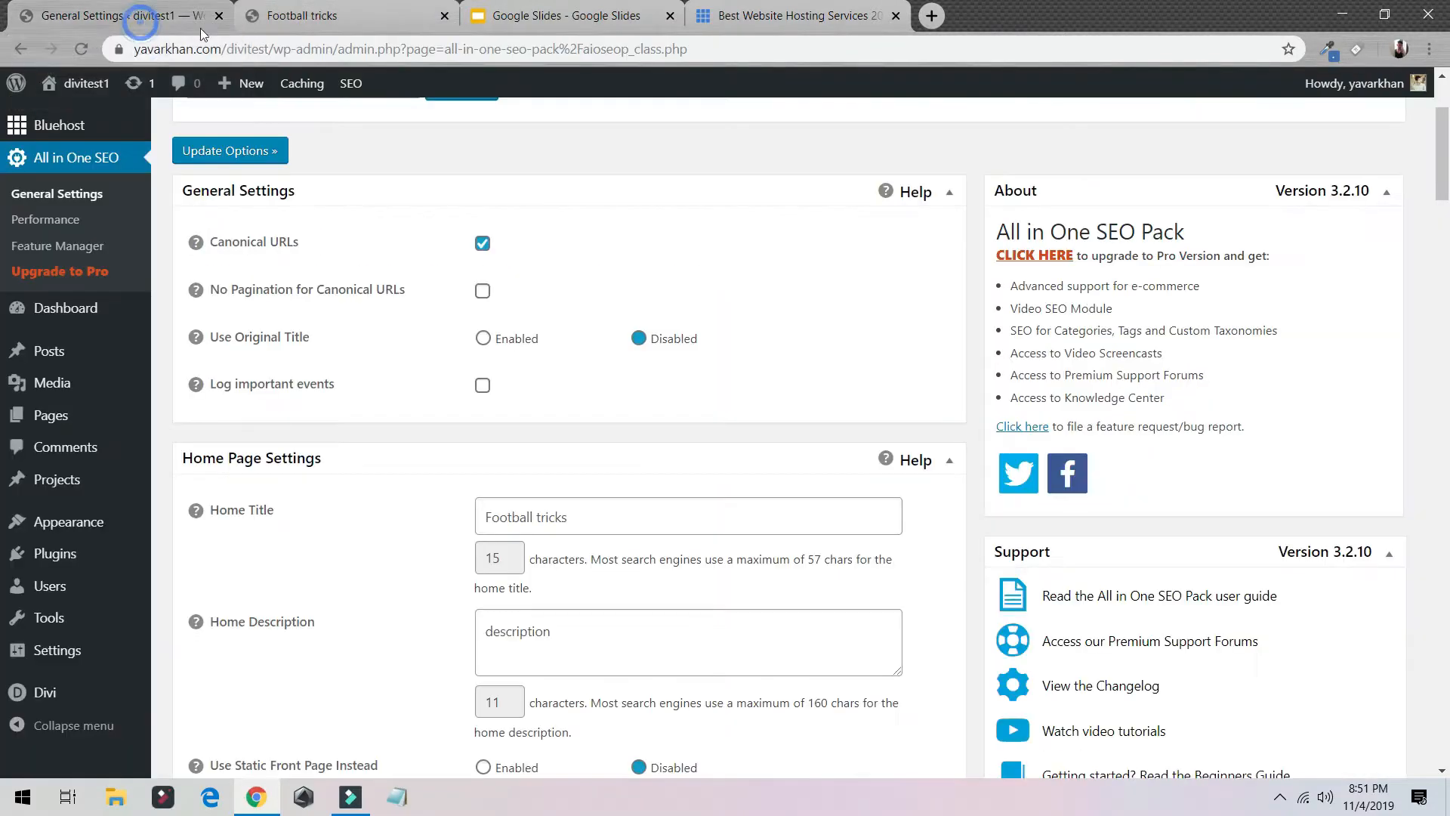
triple_click(615, 513)
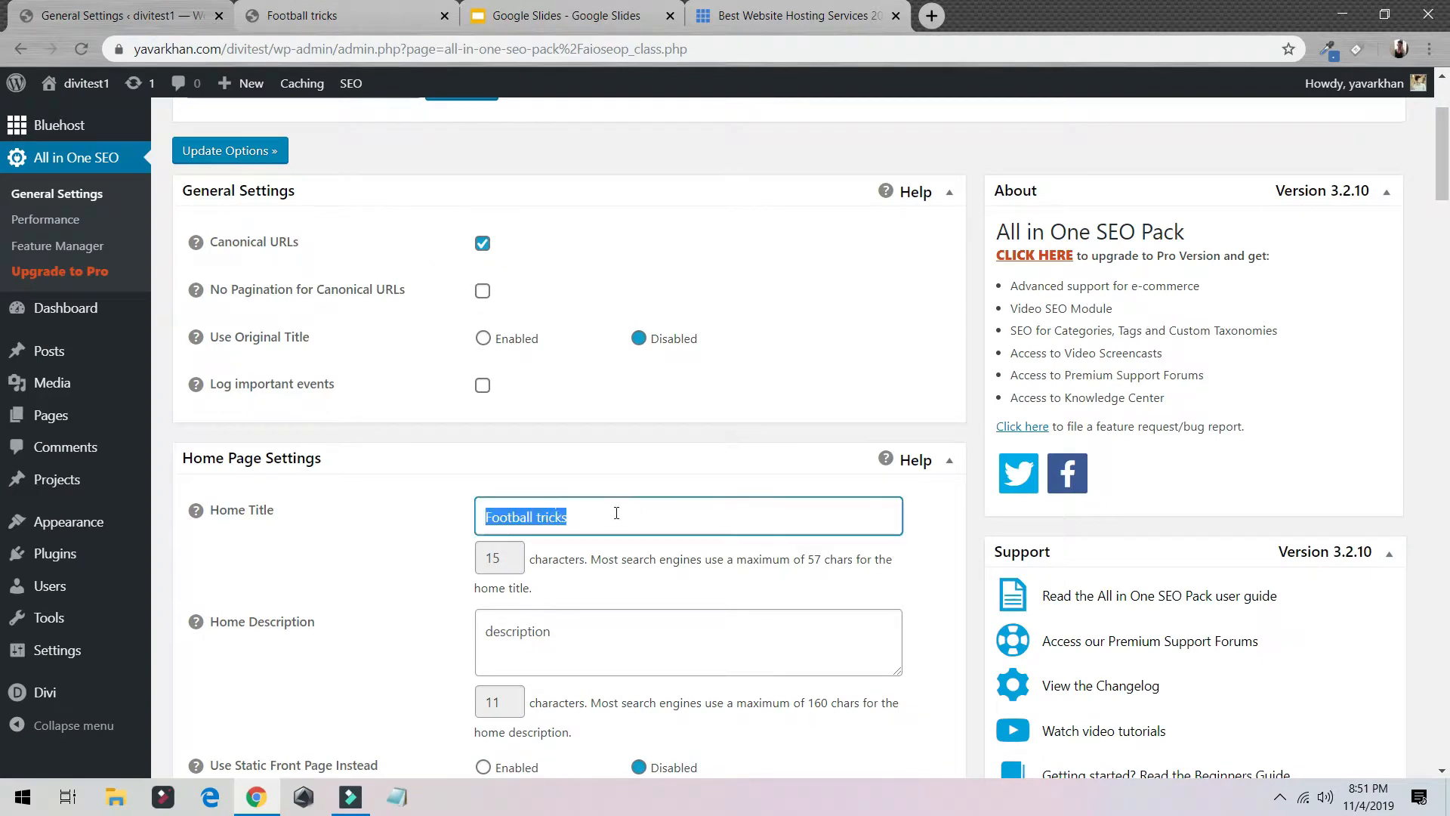
- Check the Home Description field, and search Google for "football tricks for kids" to examine the description text under a result
click(594, 624)
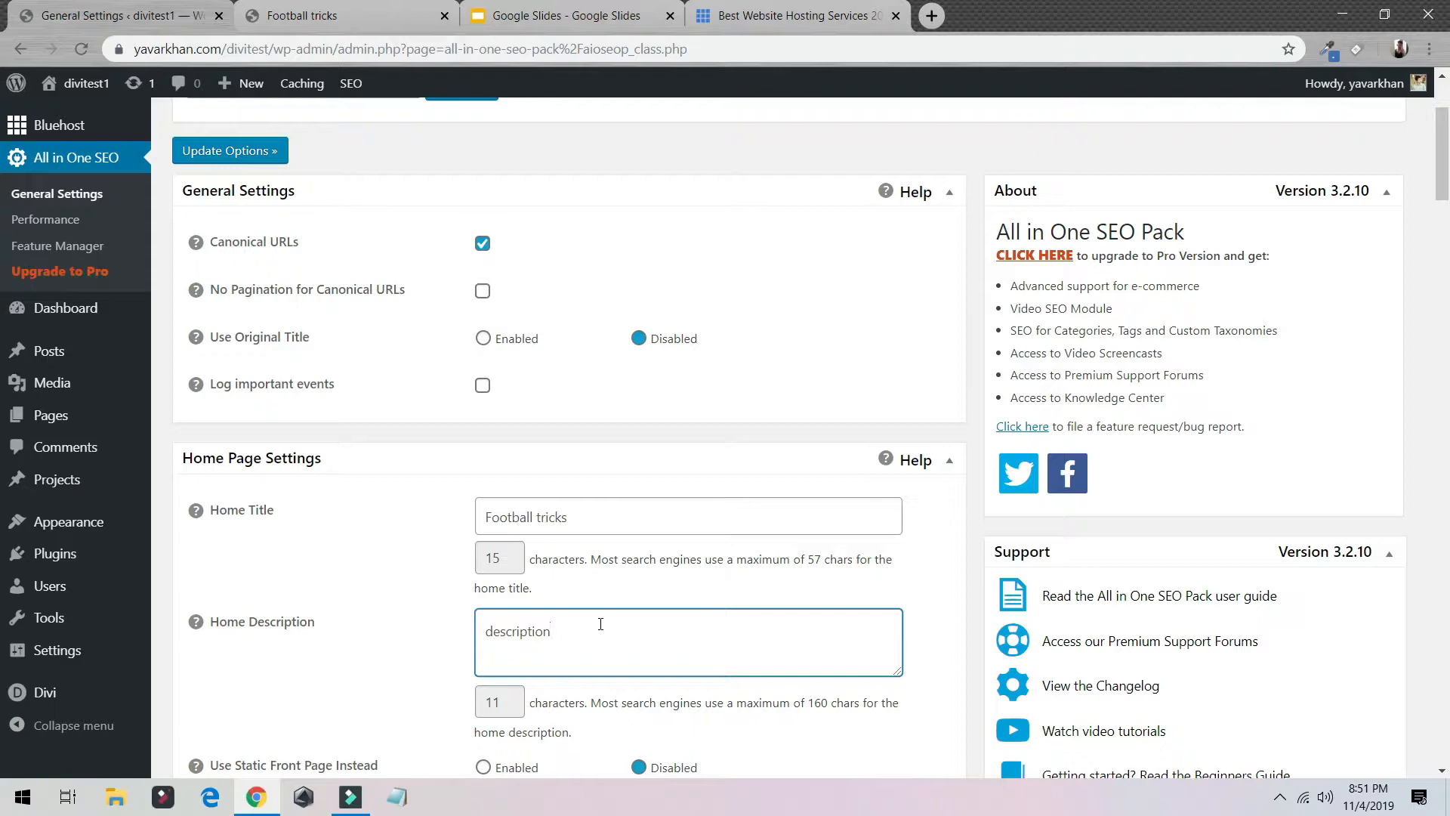
key(ctrl+t)
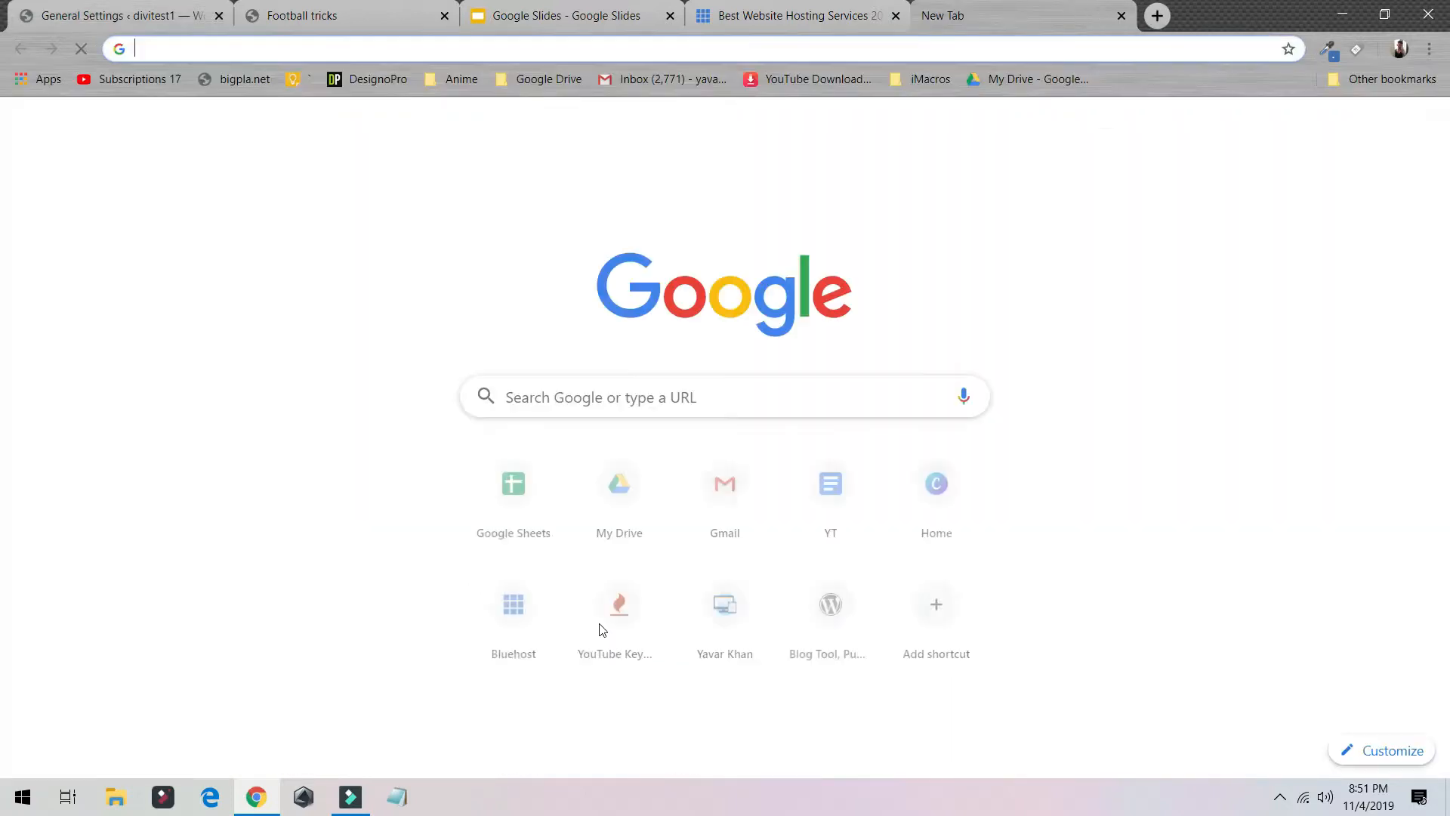
text(google.com)
key(Return)
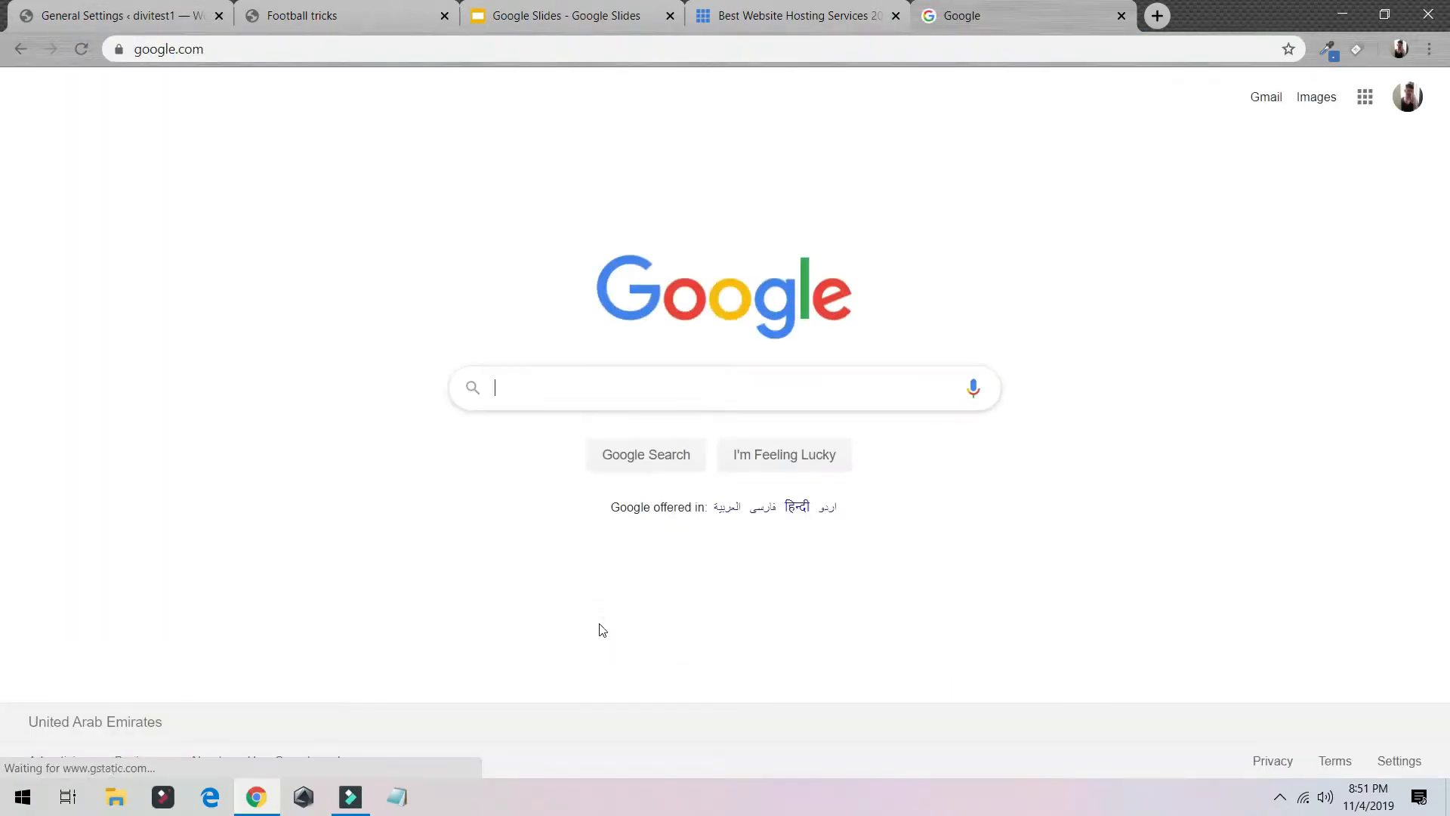
text(foot)
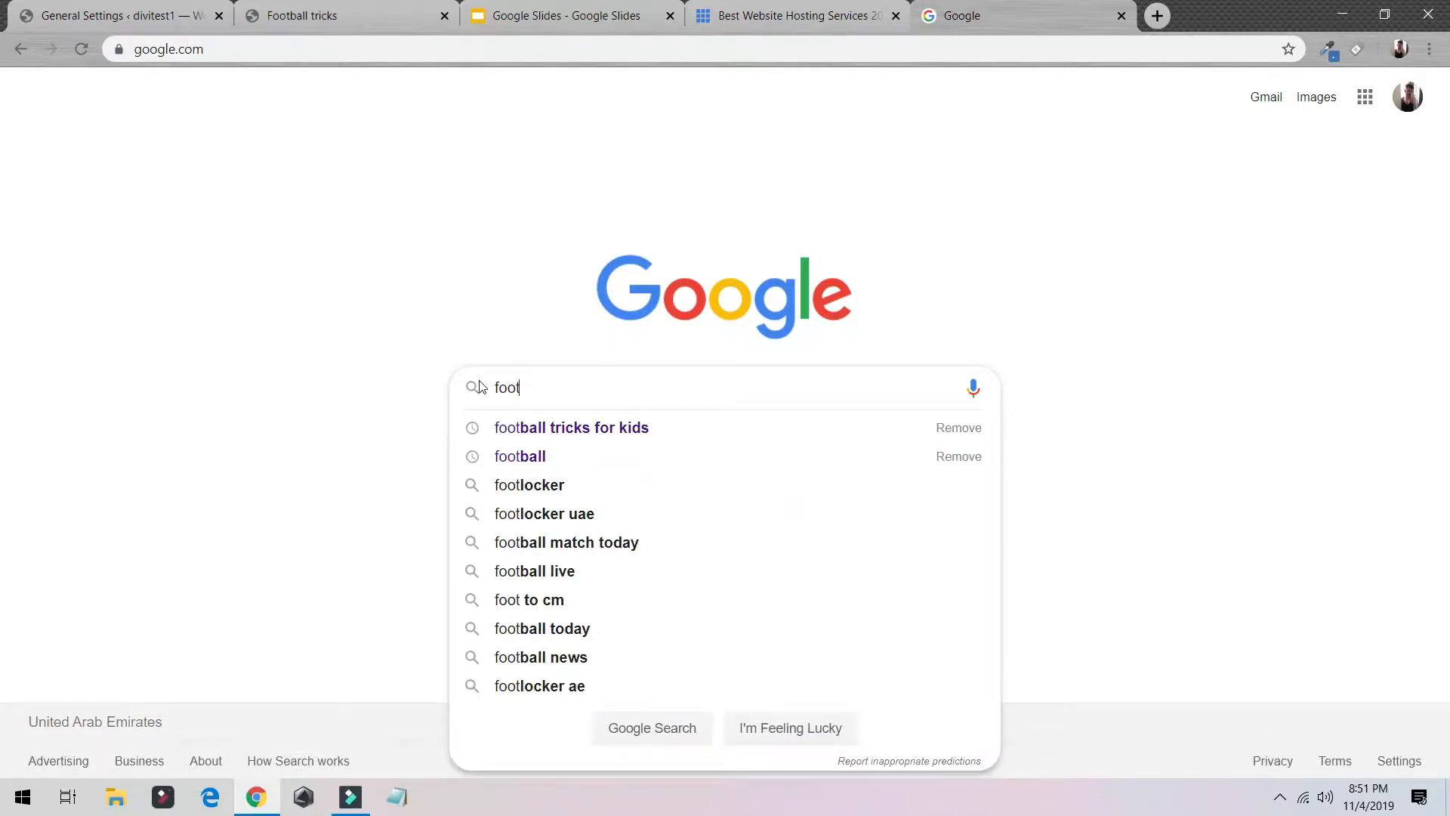
key(Down)
key(Return)
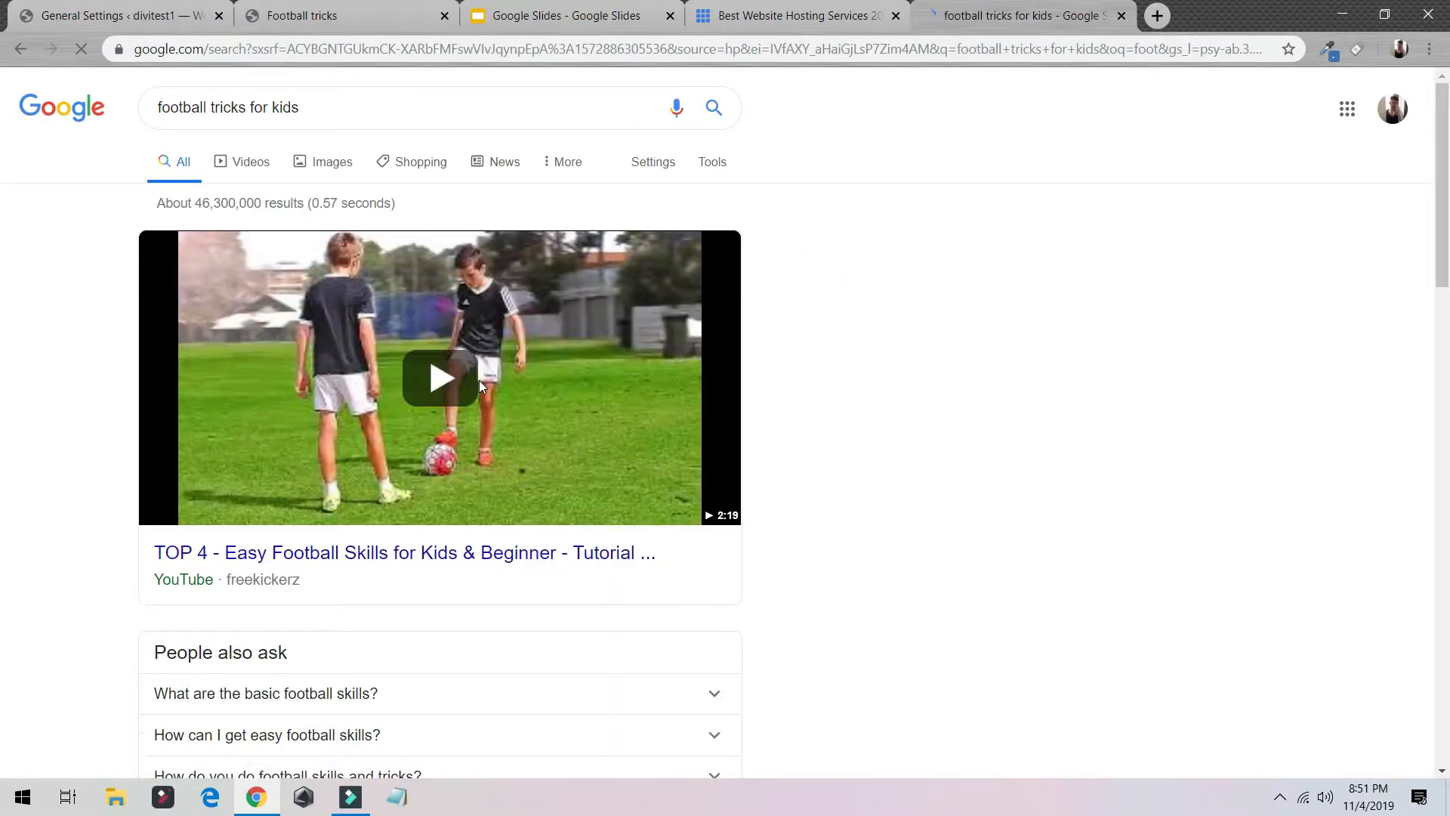
scroll(479, 380, down, 6)
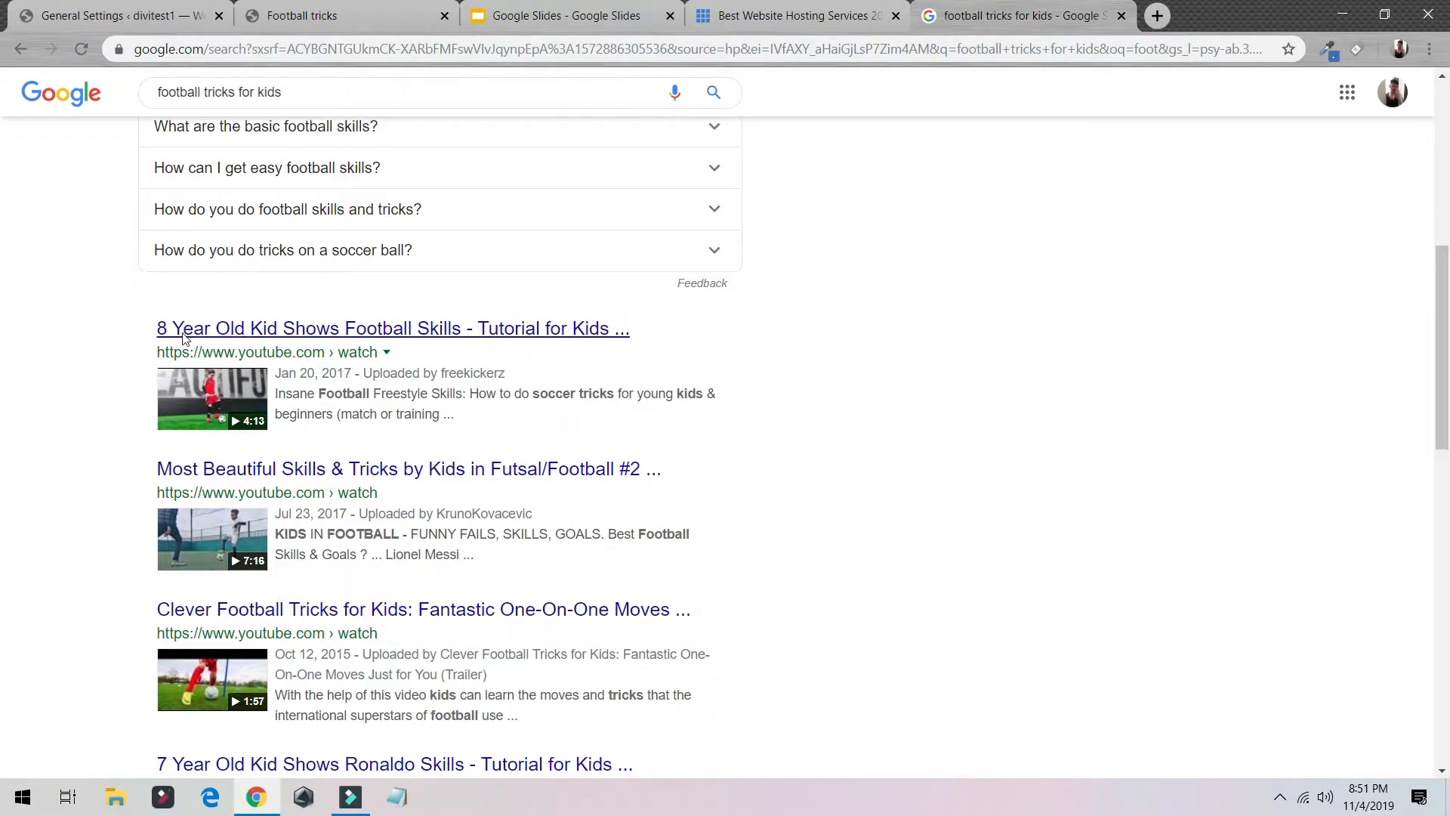
scroll(183, 339, down, 12)
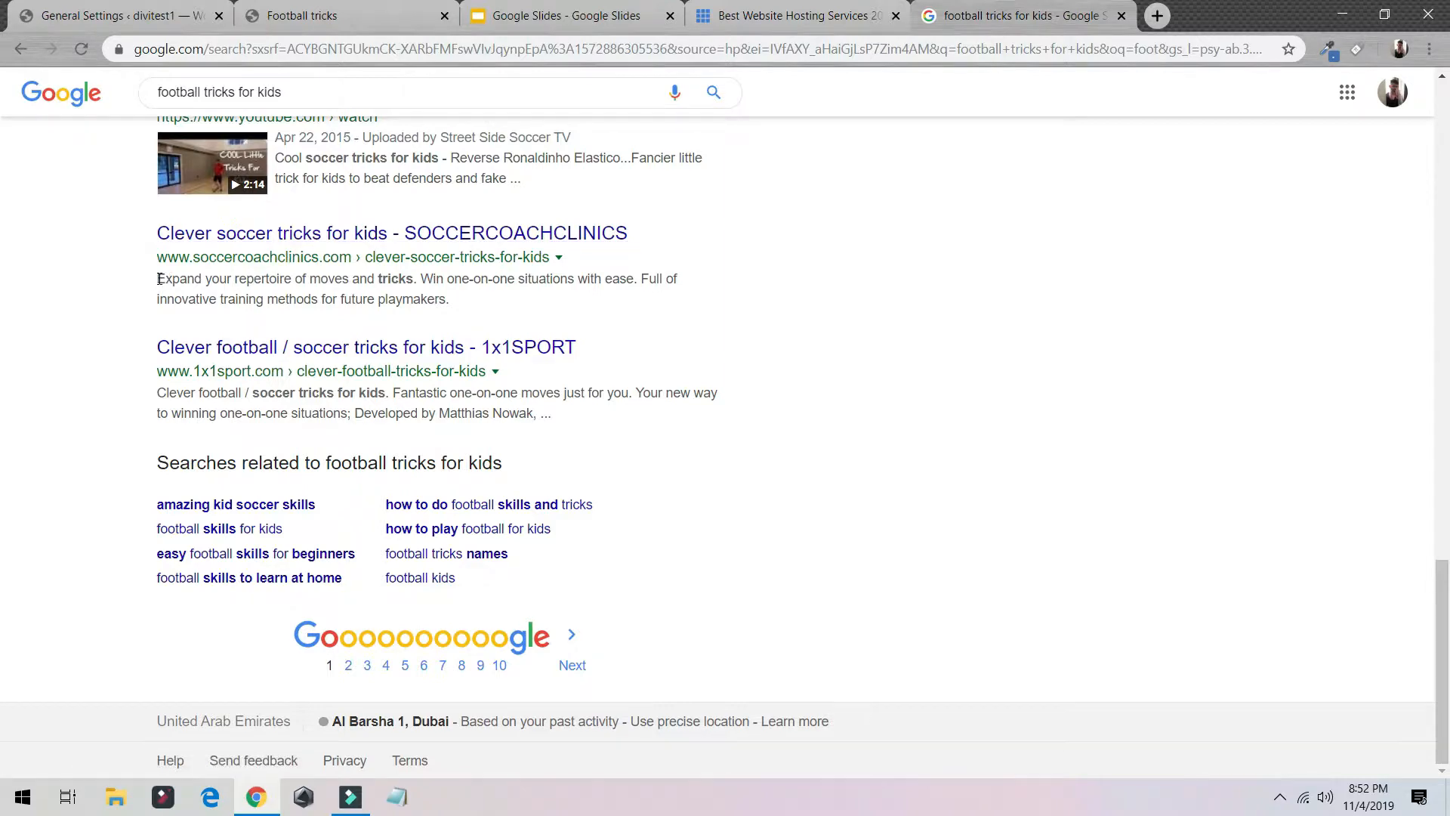
drag(159, 278, 462, 303)
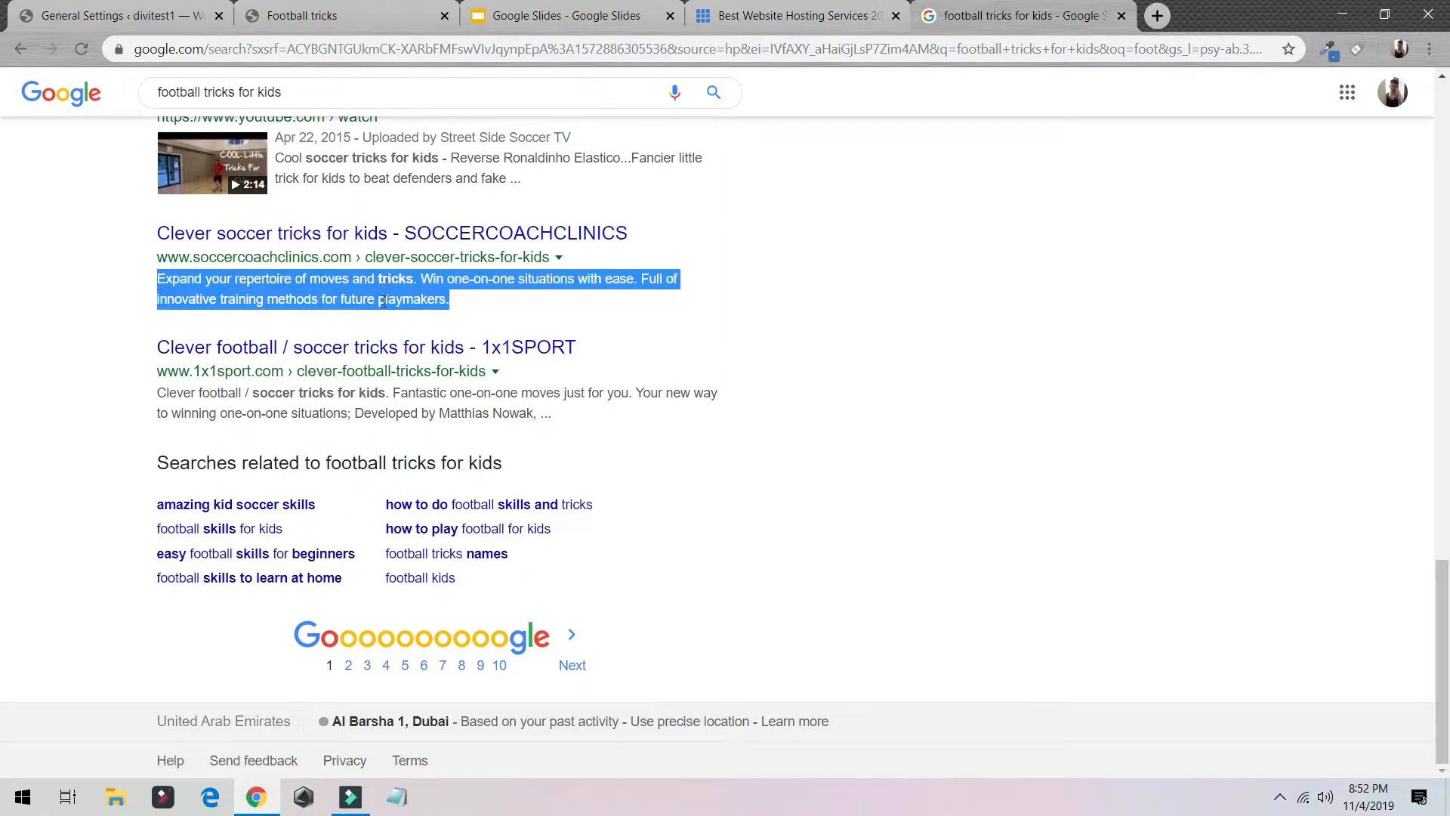
- Return to the plugin's general settings and review the title formats, content types, display settings and webmaster verification sections
click(95, 13)
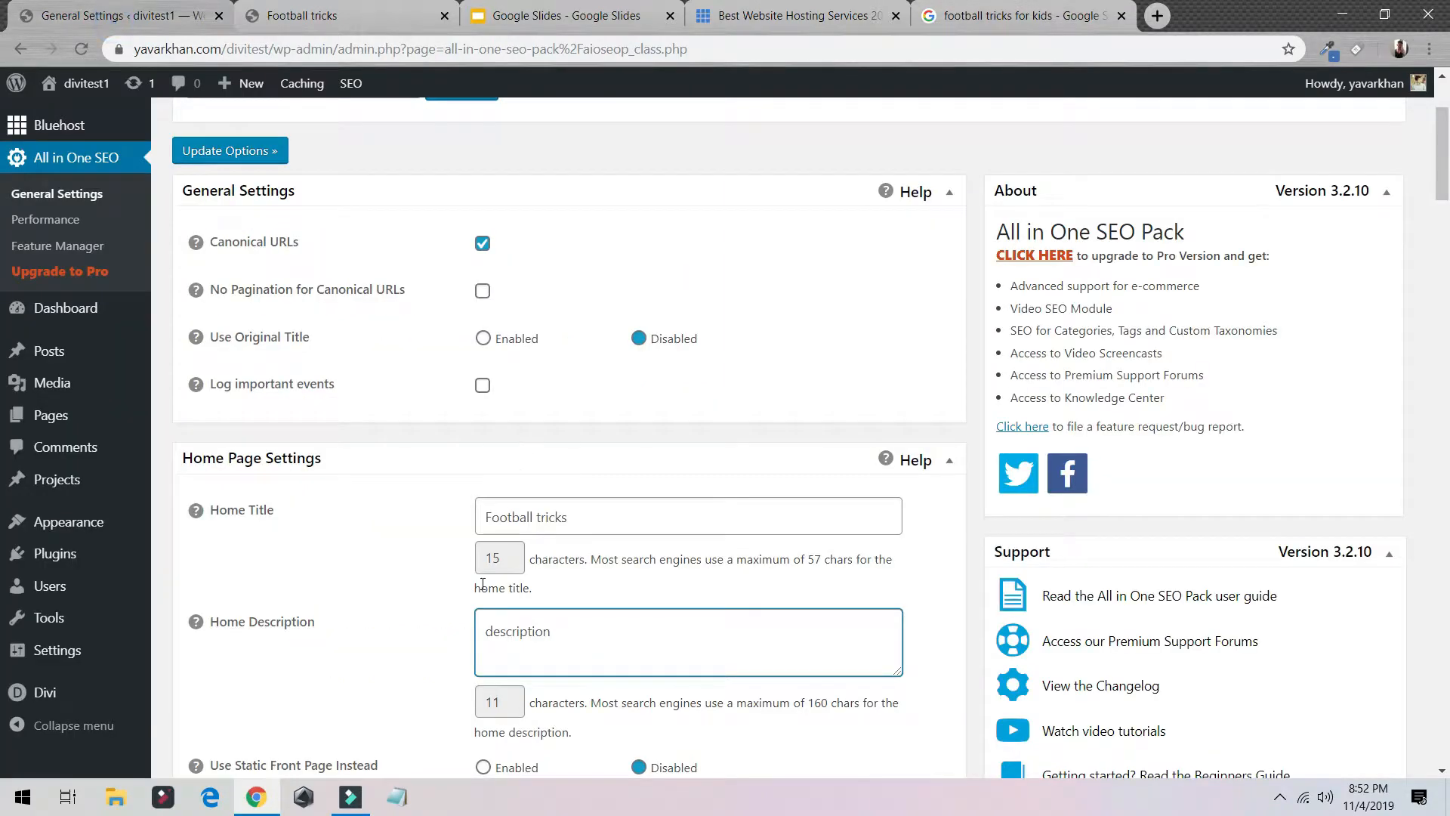
scroll(598, 556, down, 5)
scroll(575, 352, down, 8)
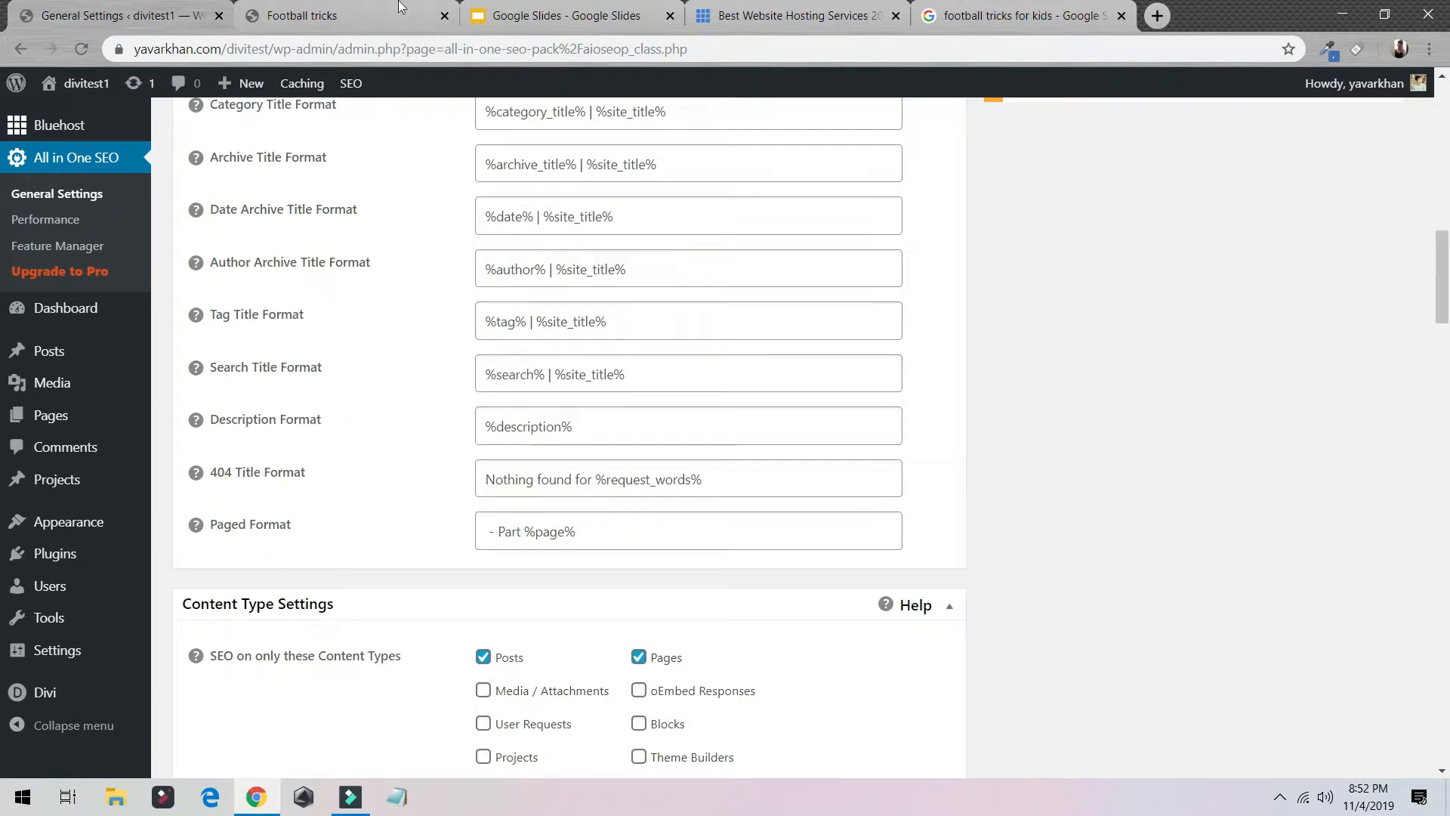
scroll(447, 252, down, 2)
scroll(308, 209, down, 2)
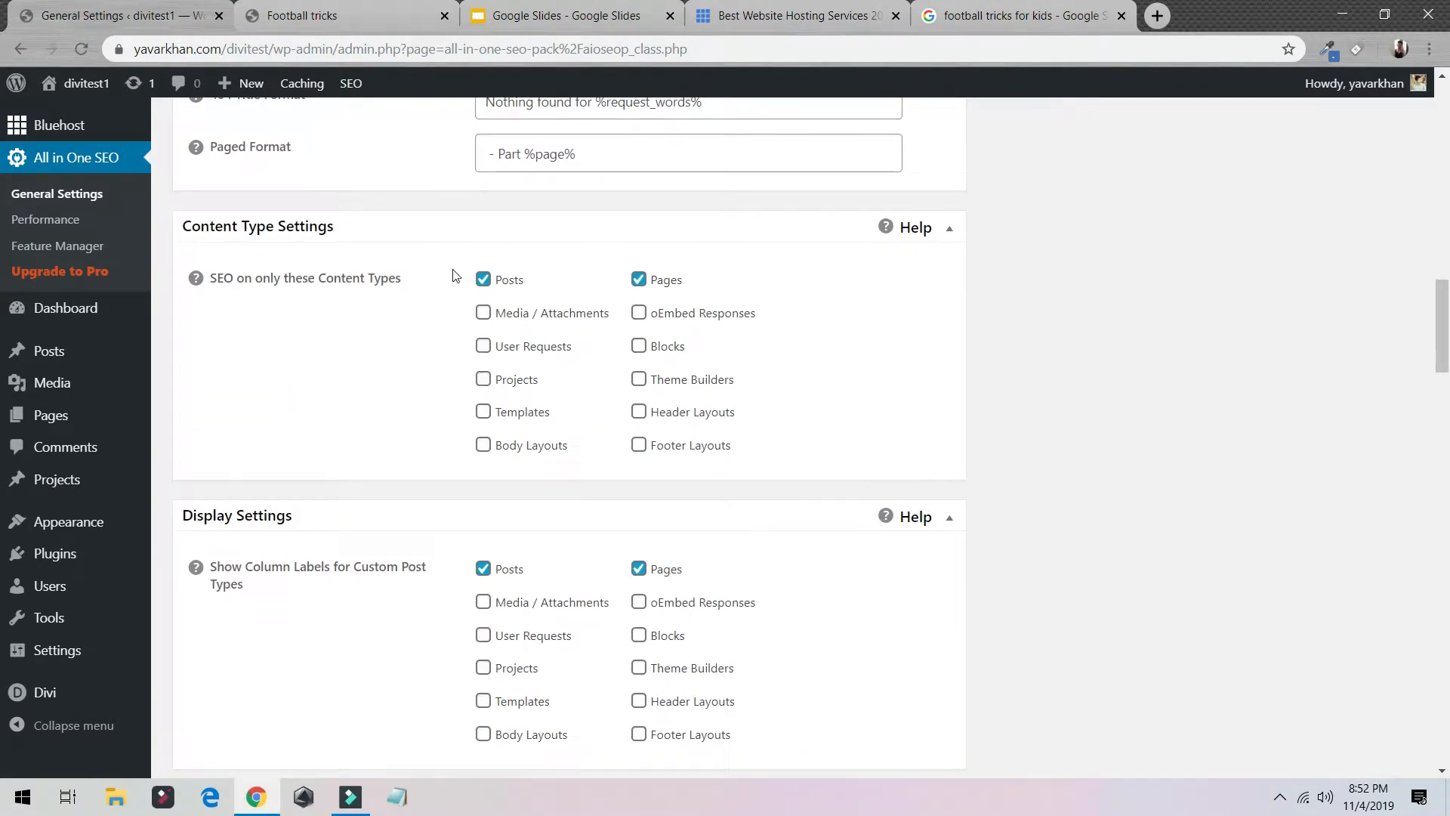
scroll(363, 216, down, 1)
scroll(453, 272, up, 4)
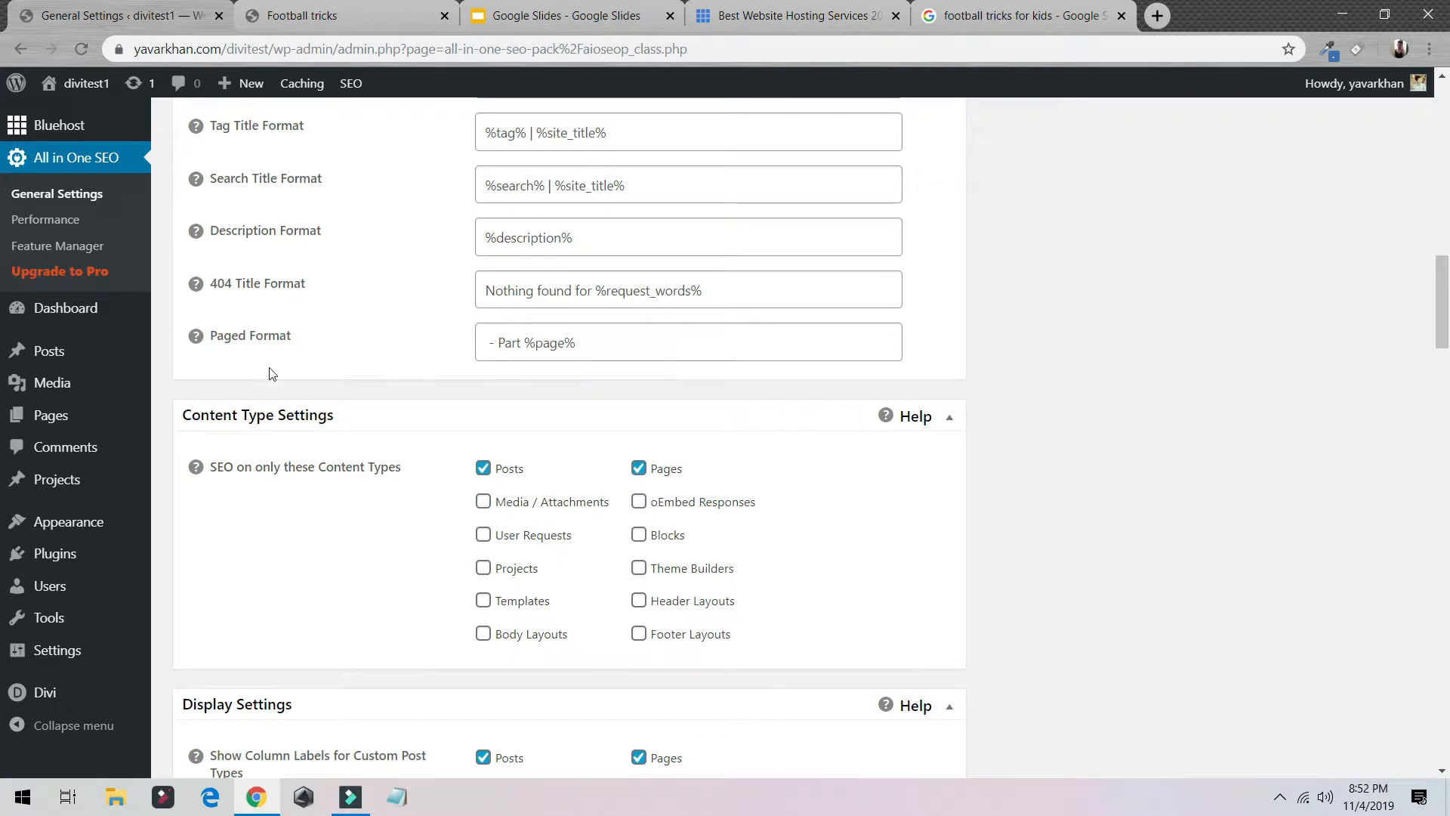
scroll(472, 434, down, 2)
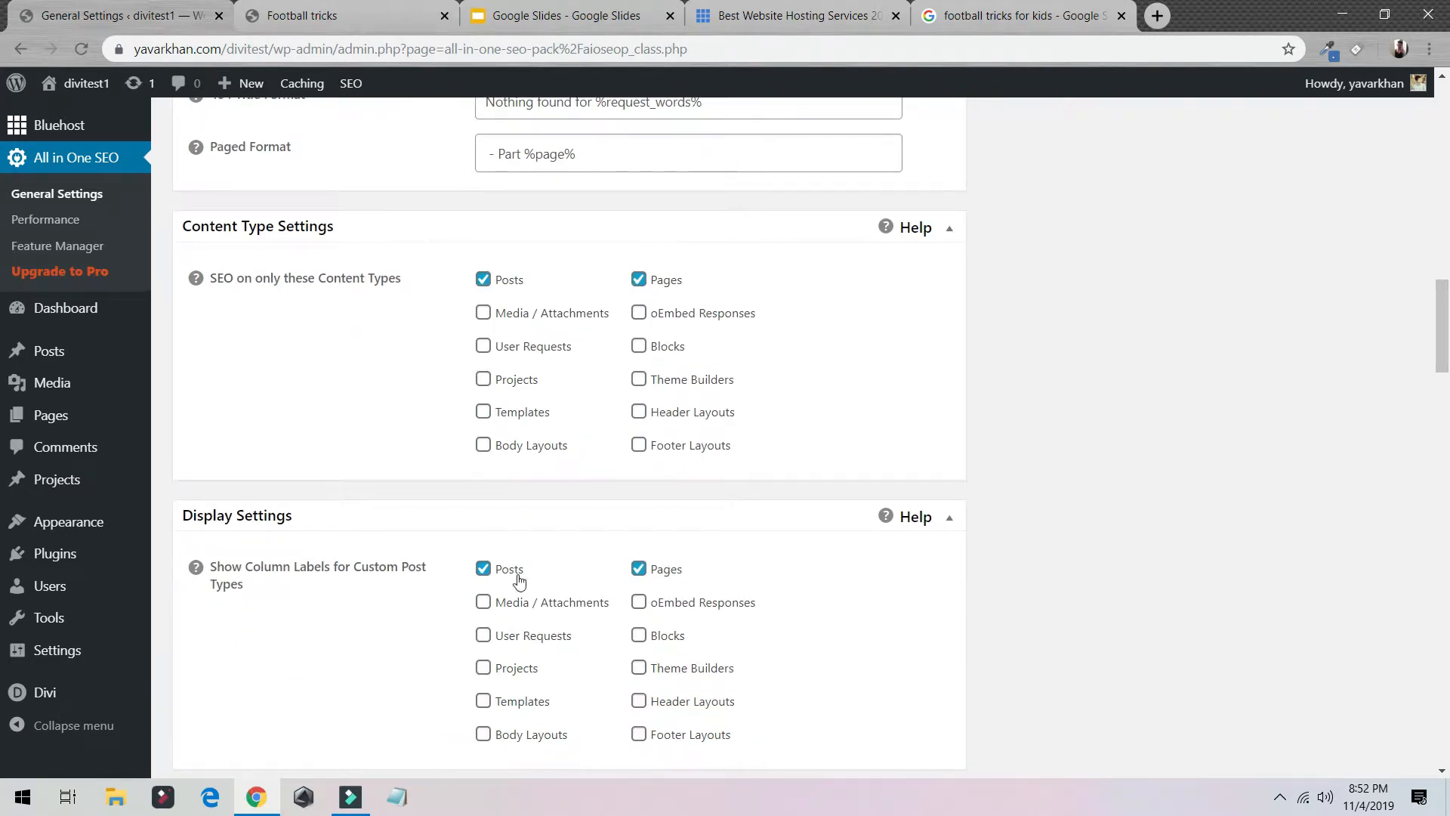
scroll(519, 580, down, 2)
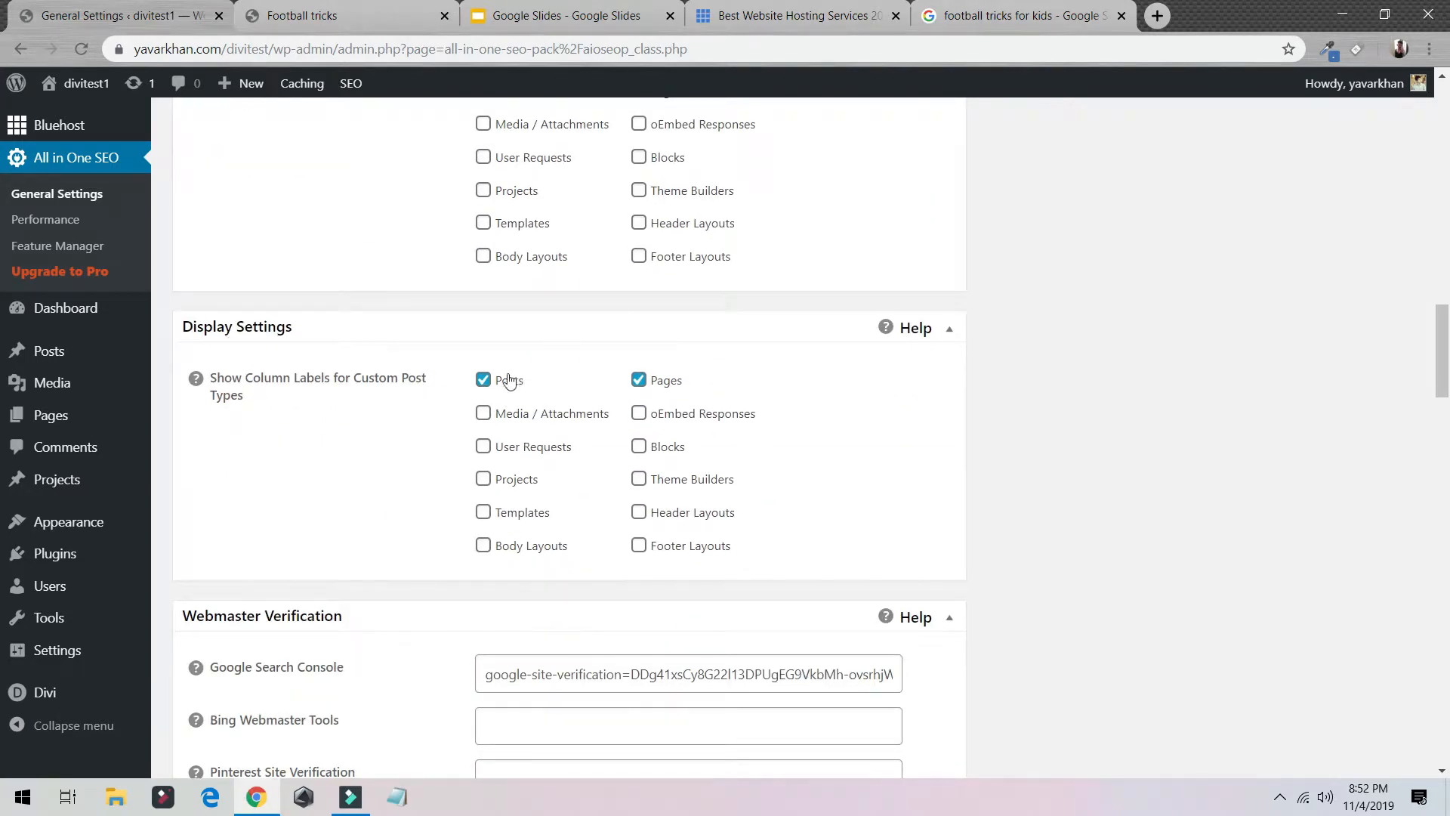
scroll(518, 442, down, 2)
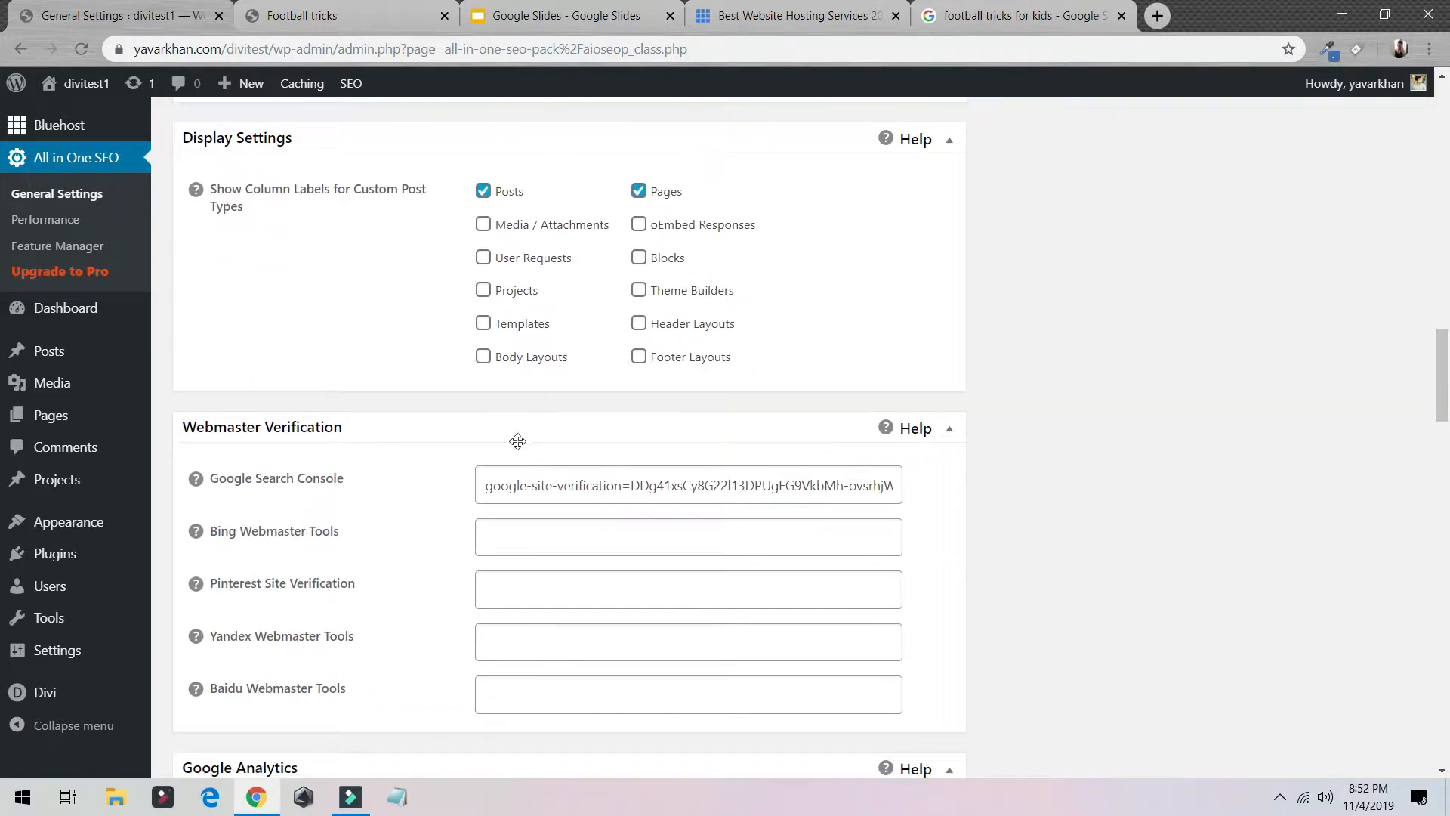
- Clear the Google Search Console verification code in the webmaster verification settings
click(592, 486)
key(ctrl+a)
key(BackSpace)
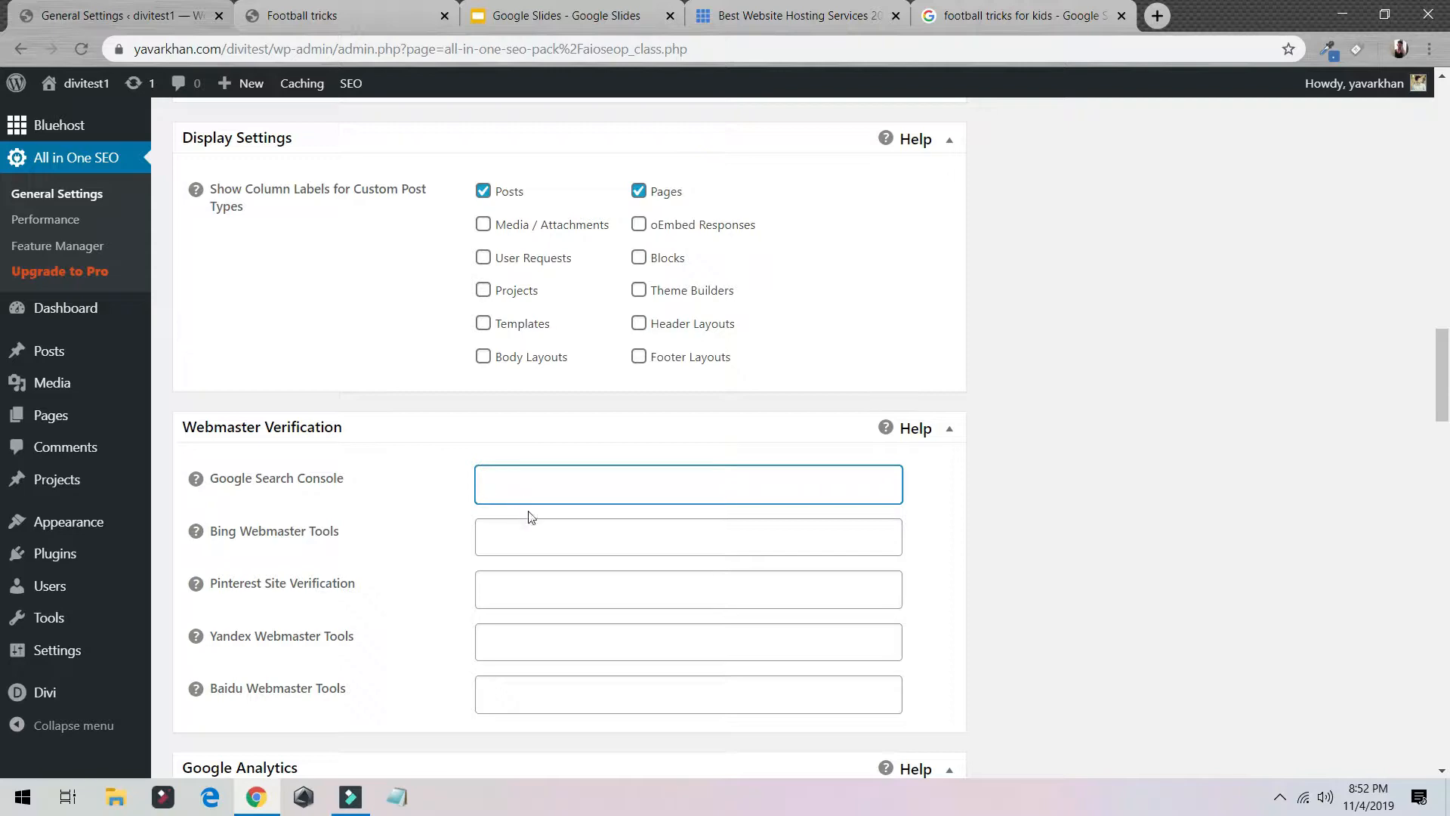
- Search Google for "google search console" in the browser tab that holds the live site
click(373, 32)
click(349, 49)
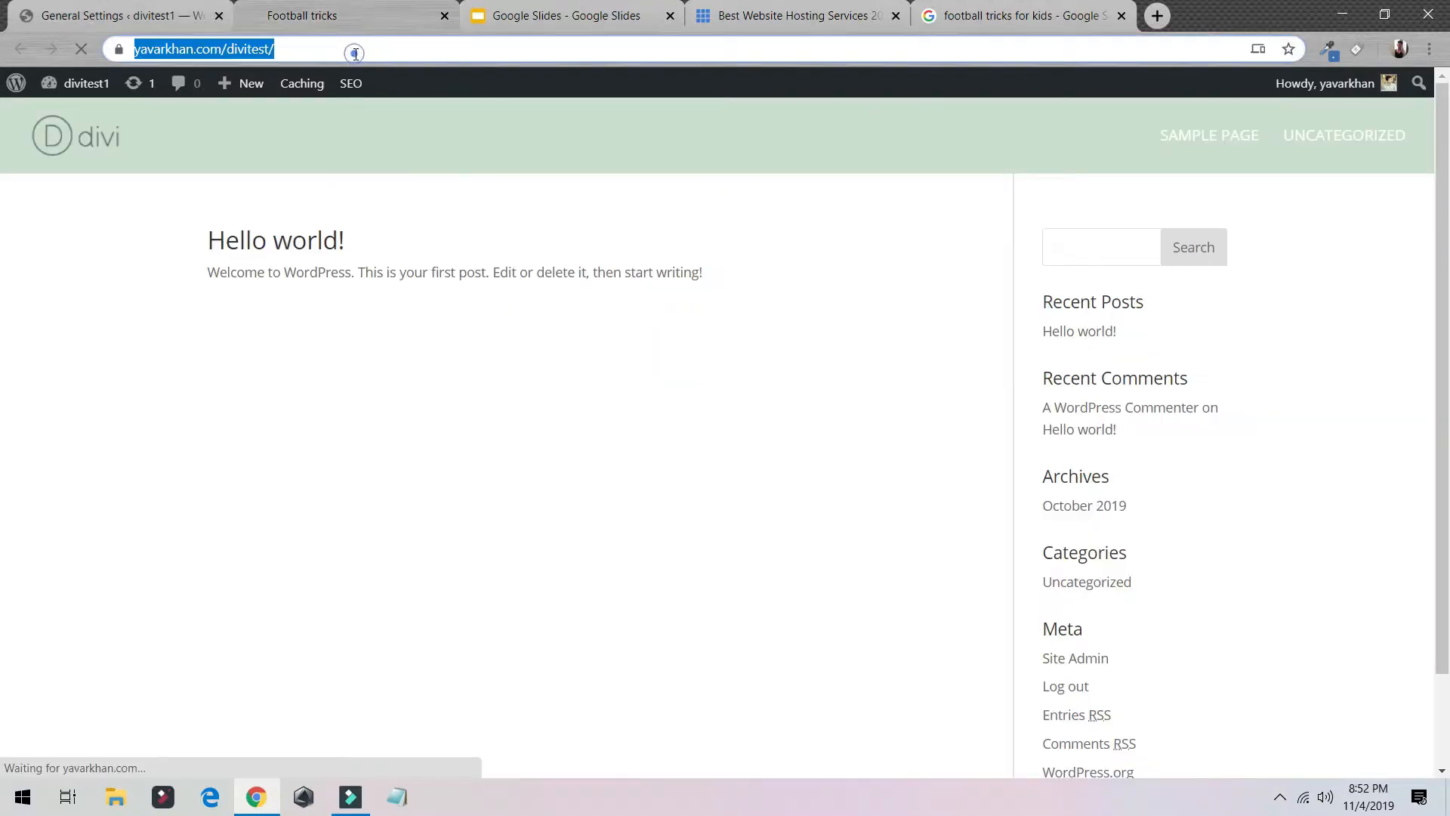
text(yavarkhan.com/divitest/wp-admin/admin.php?page=all-in-one-seo-pack%2Faioseop_class.php)
key(Return)
text(googl)
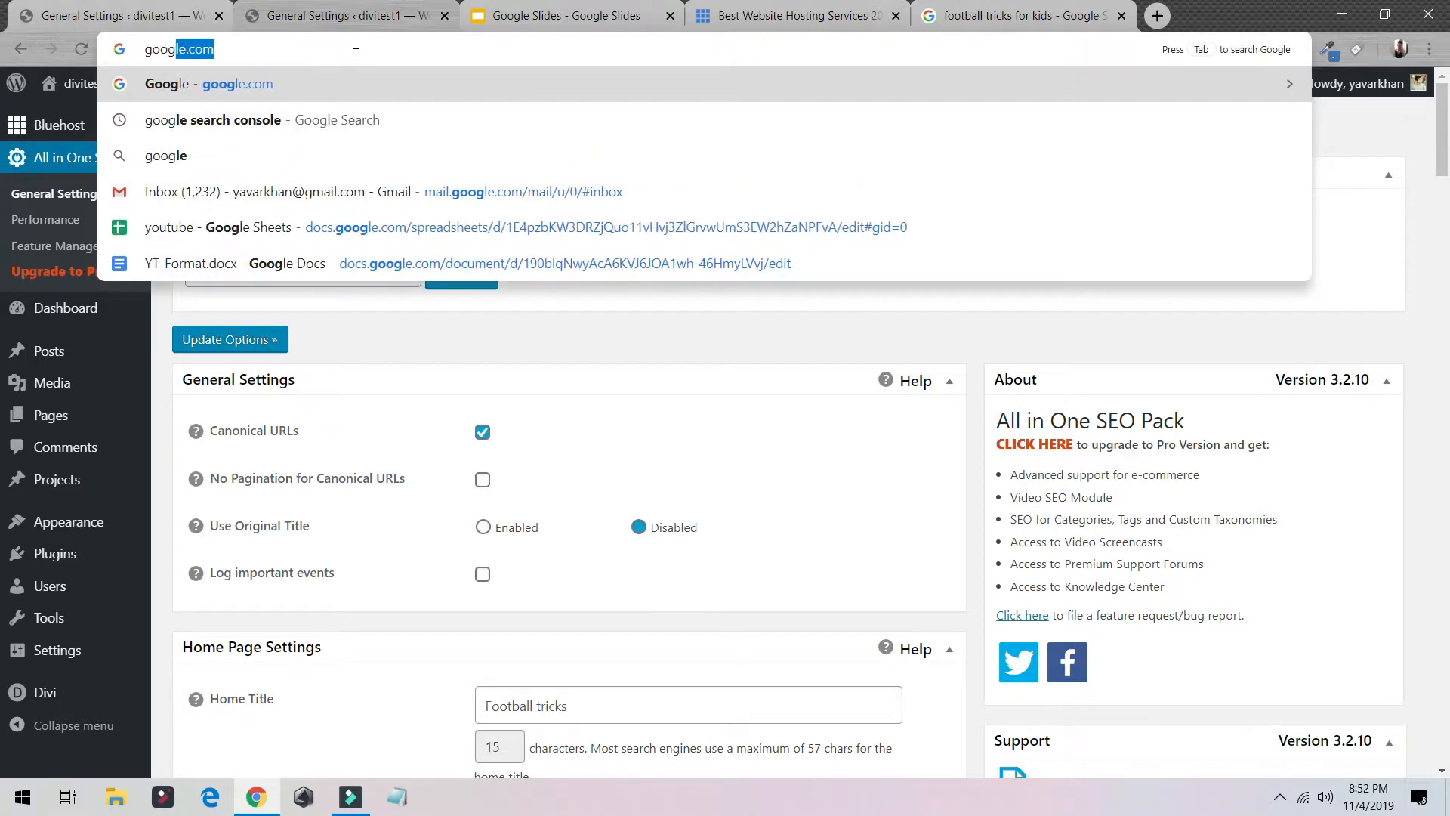
key(Down)
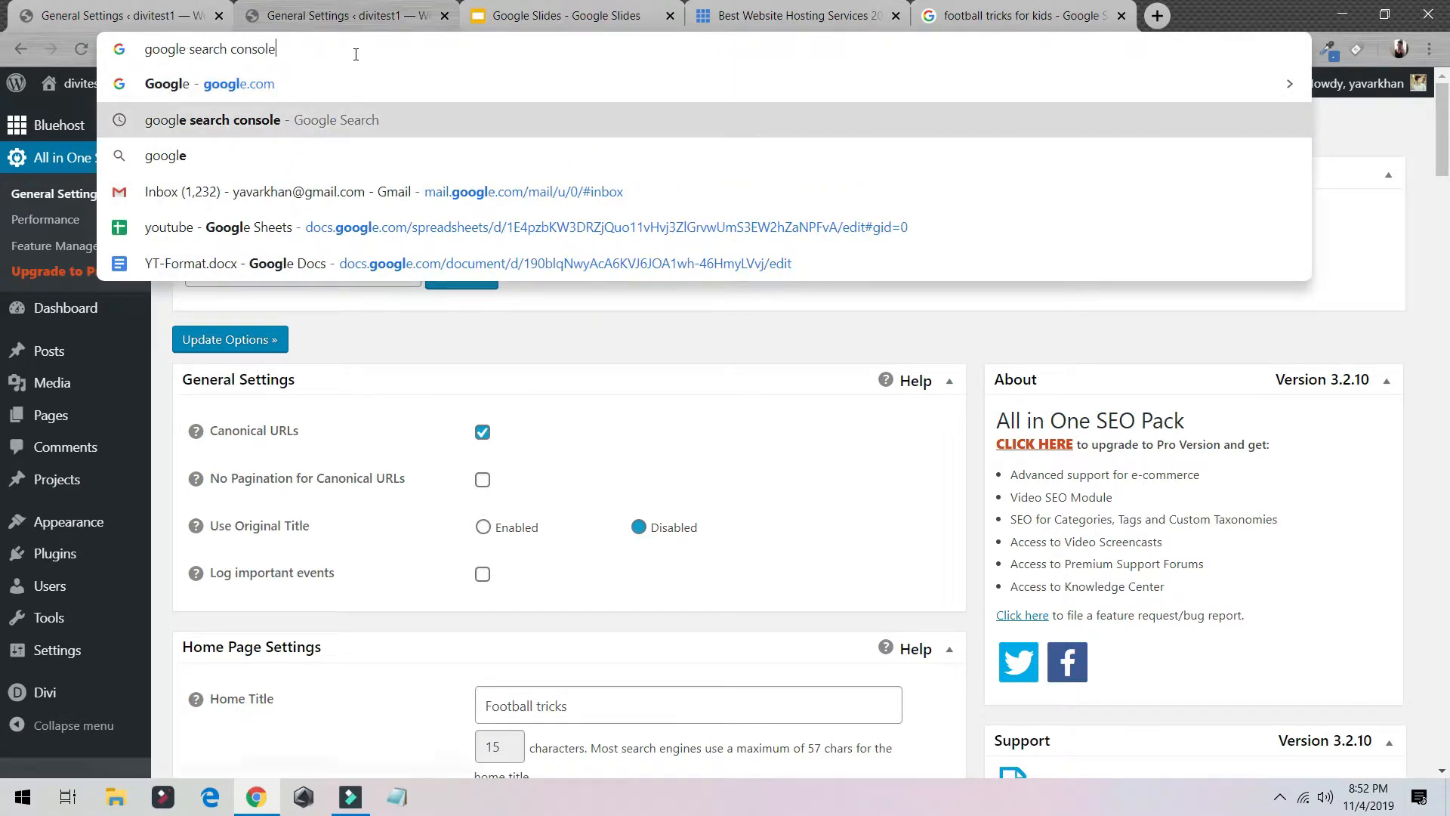
key(Return)
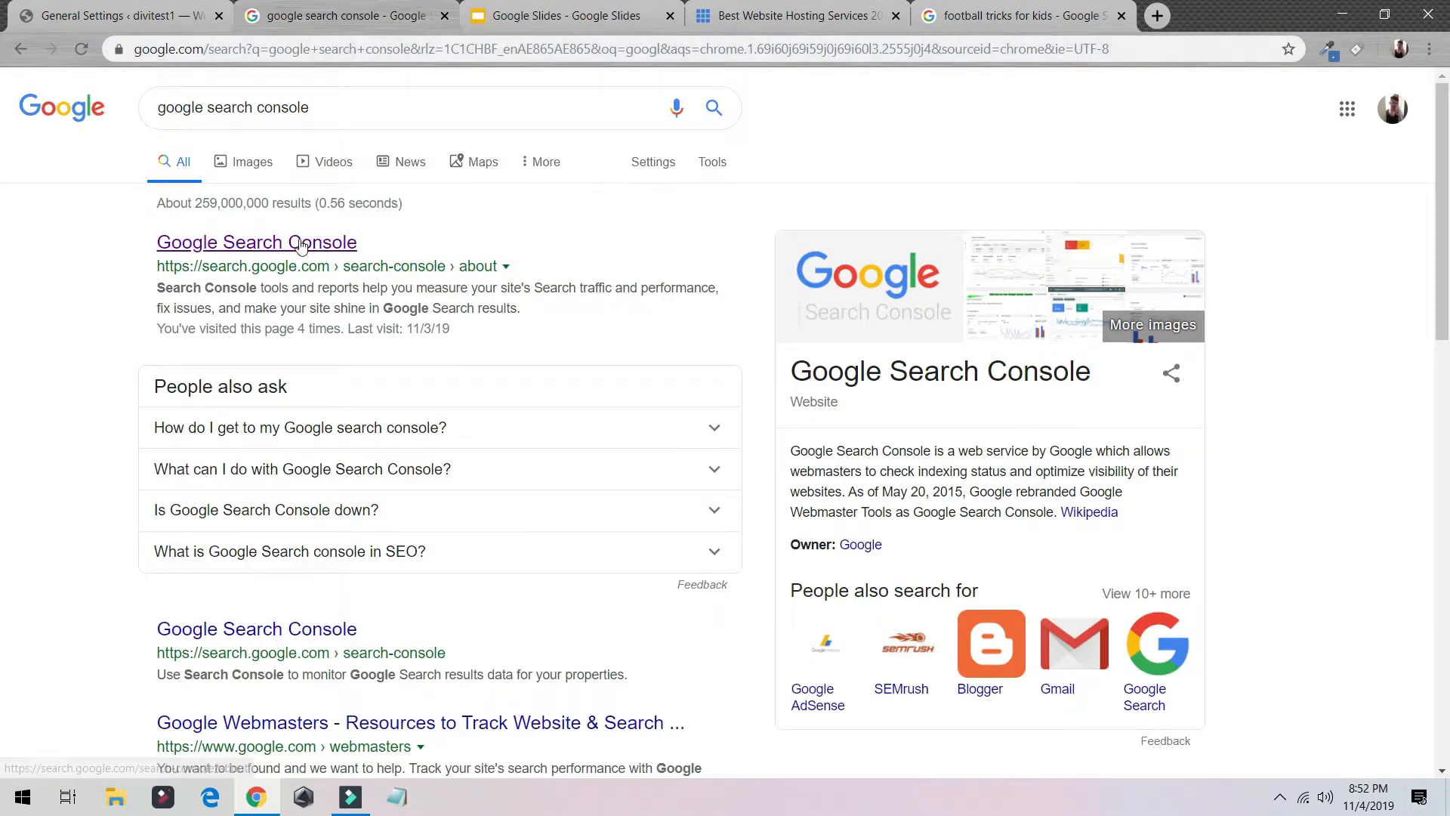
- Open Google Search Console from the search results and add a new Domain property for testaasdsa.com
click(300, 243)
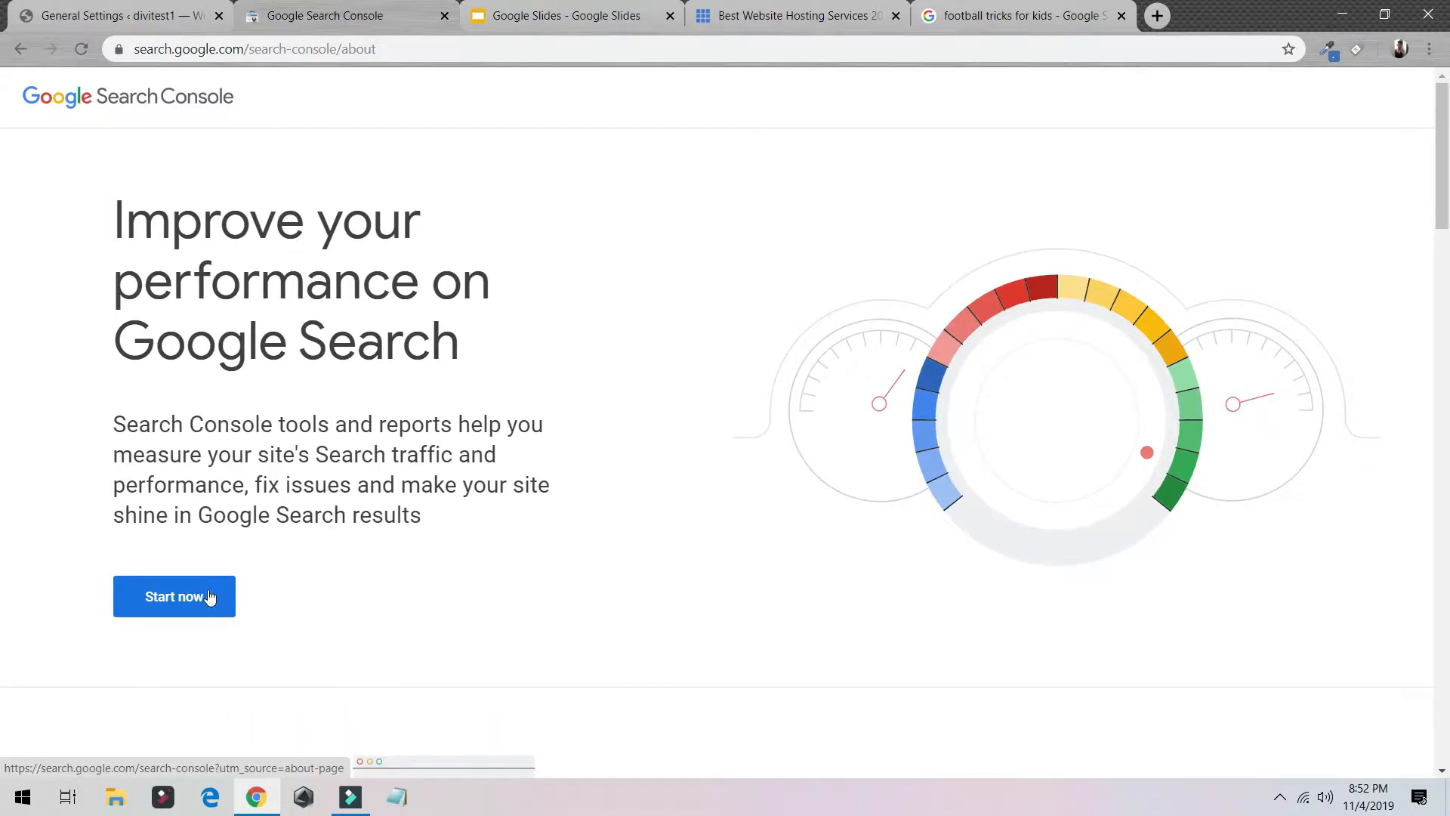
click(210, 597)
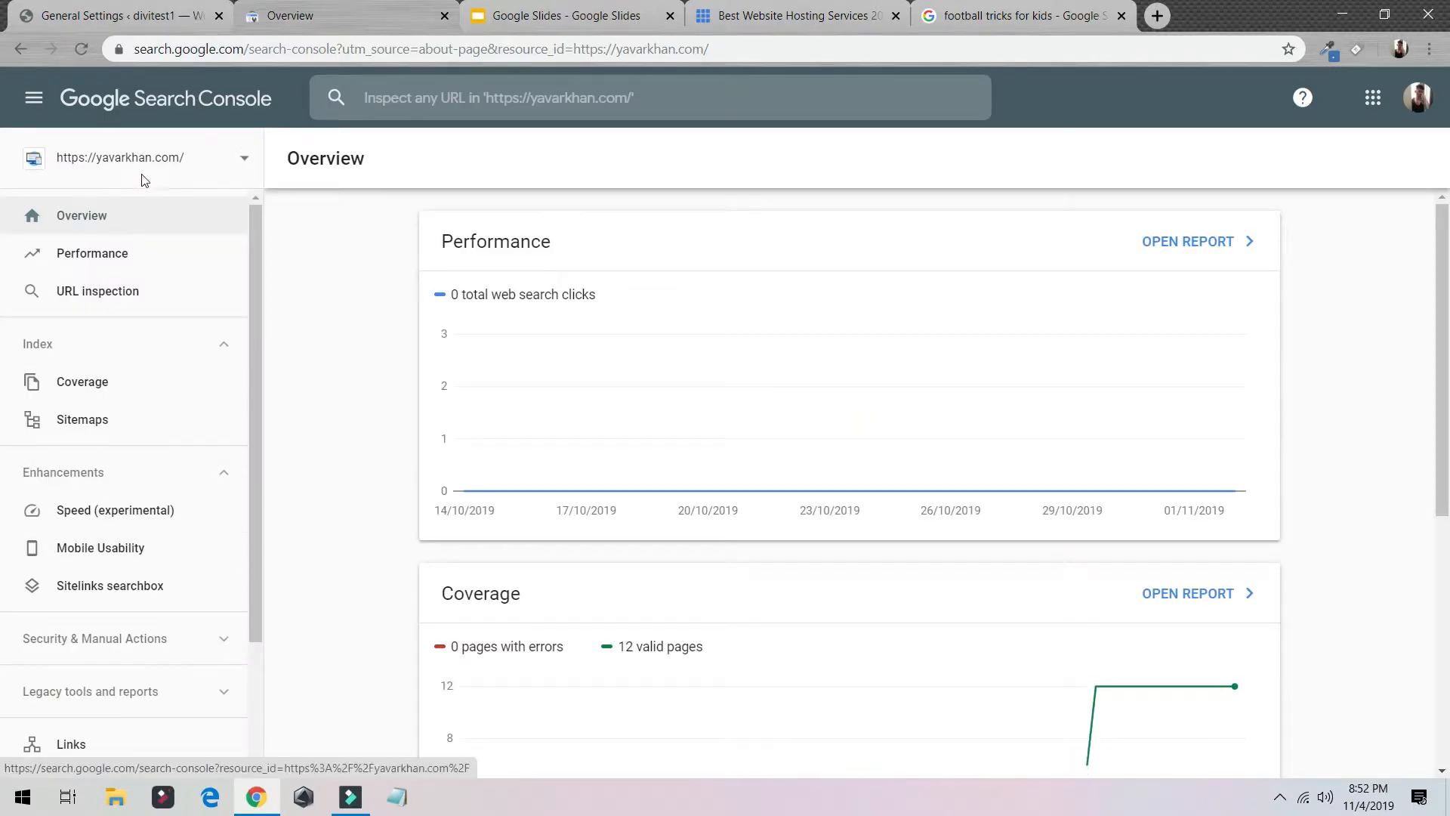
click(154, 163)
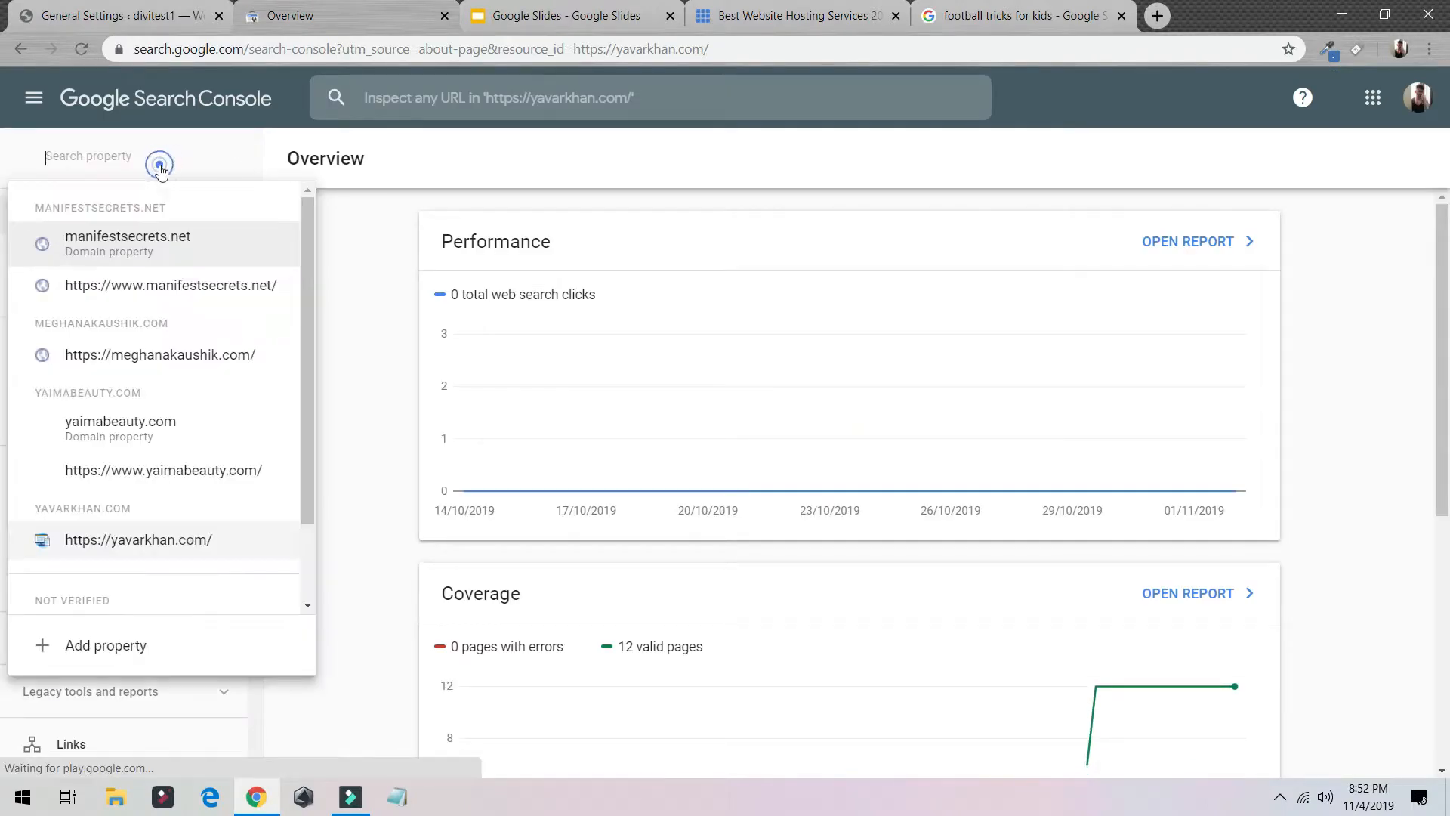
click(120, 654)
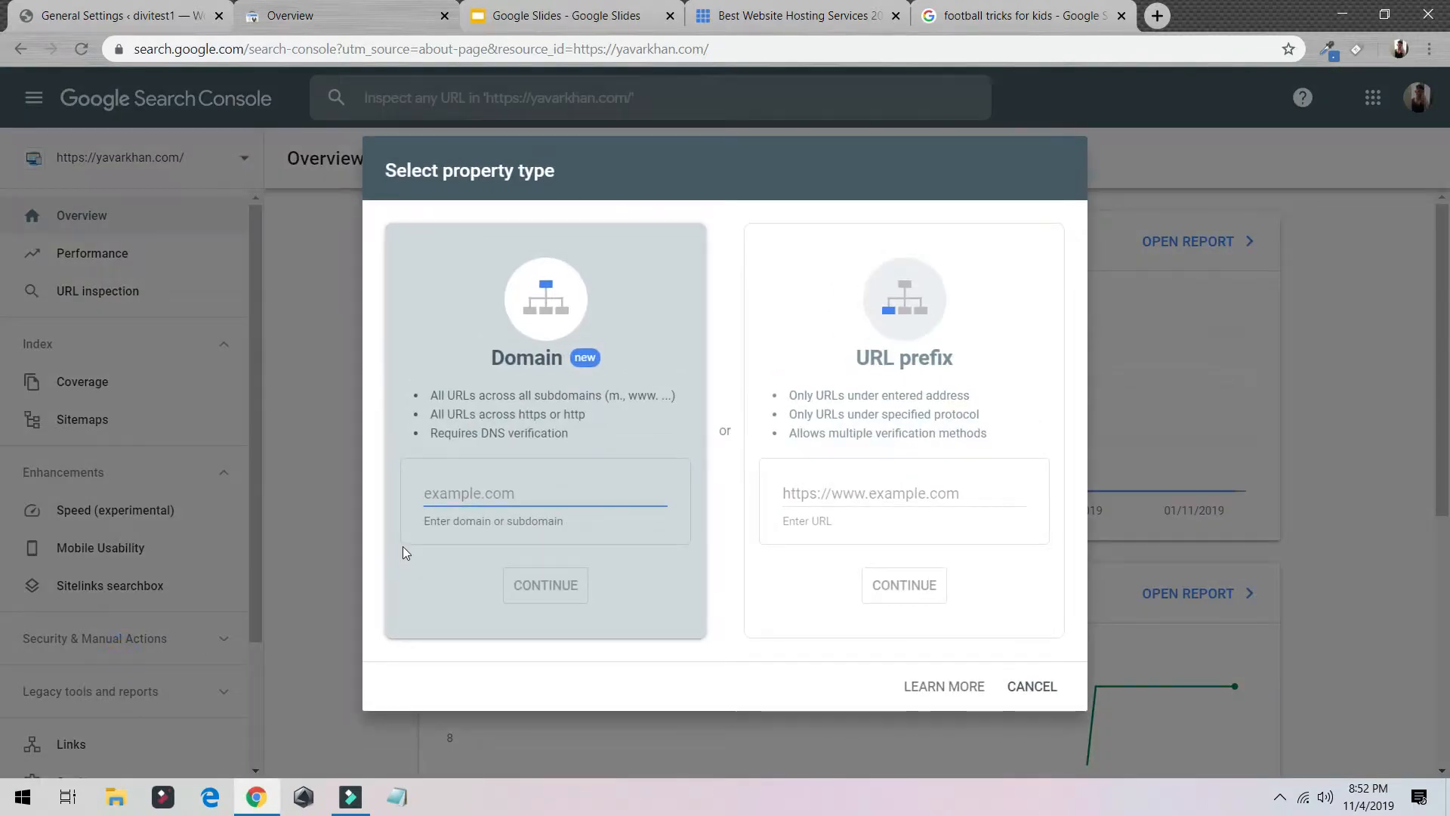
text(testaasdsa)
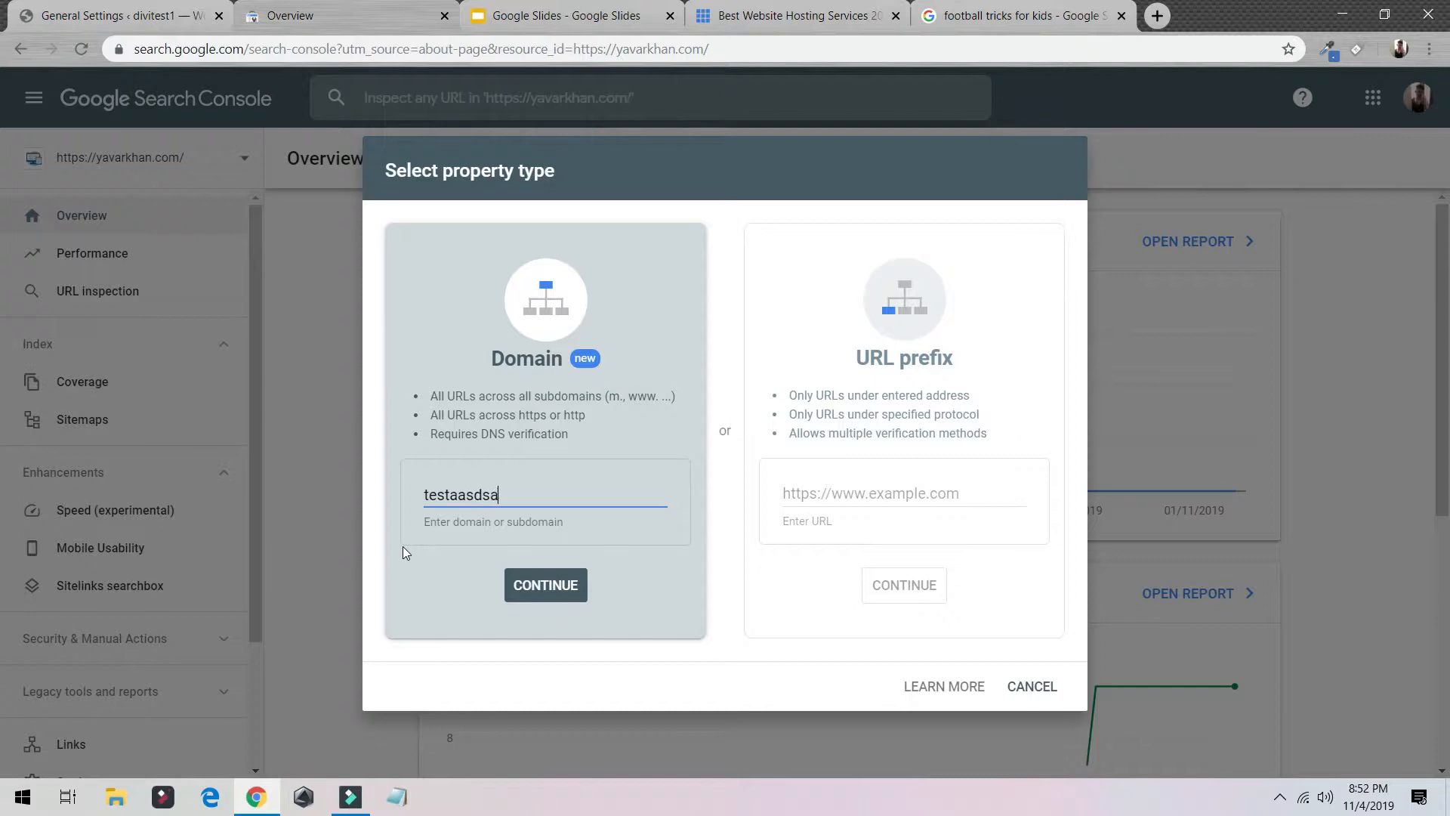
text(.com)
key(Return)
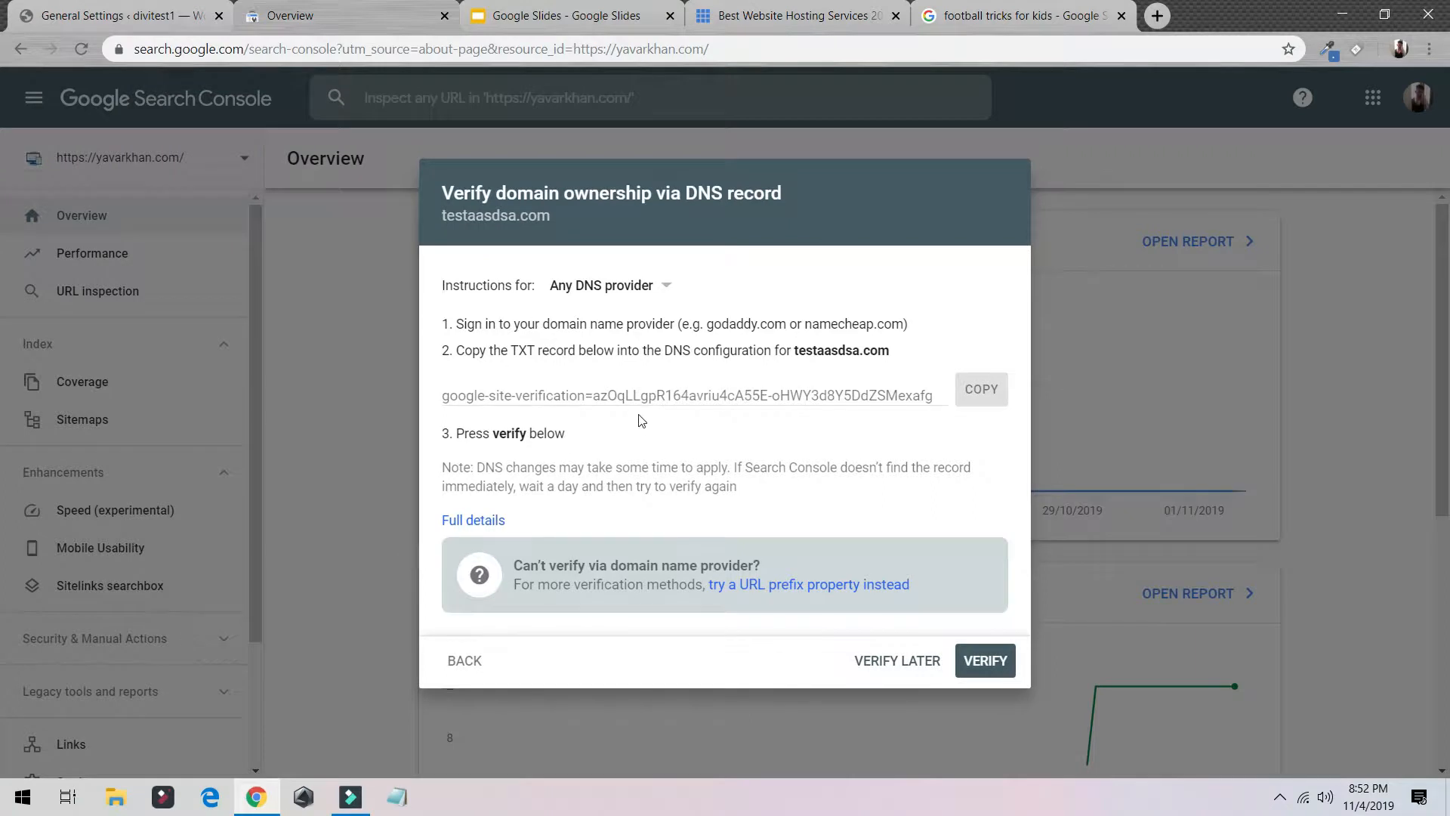
- Copy the verification code from the DNS TXT record and paste it into the plugin's Google Search Console verification field
click(715, 395)
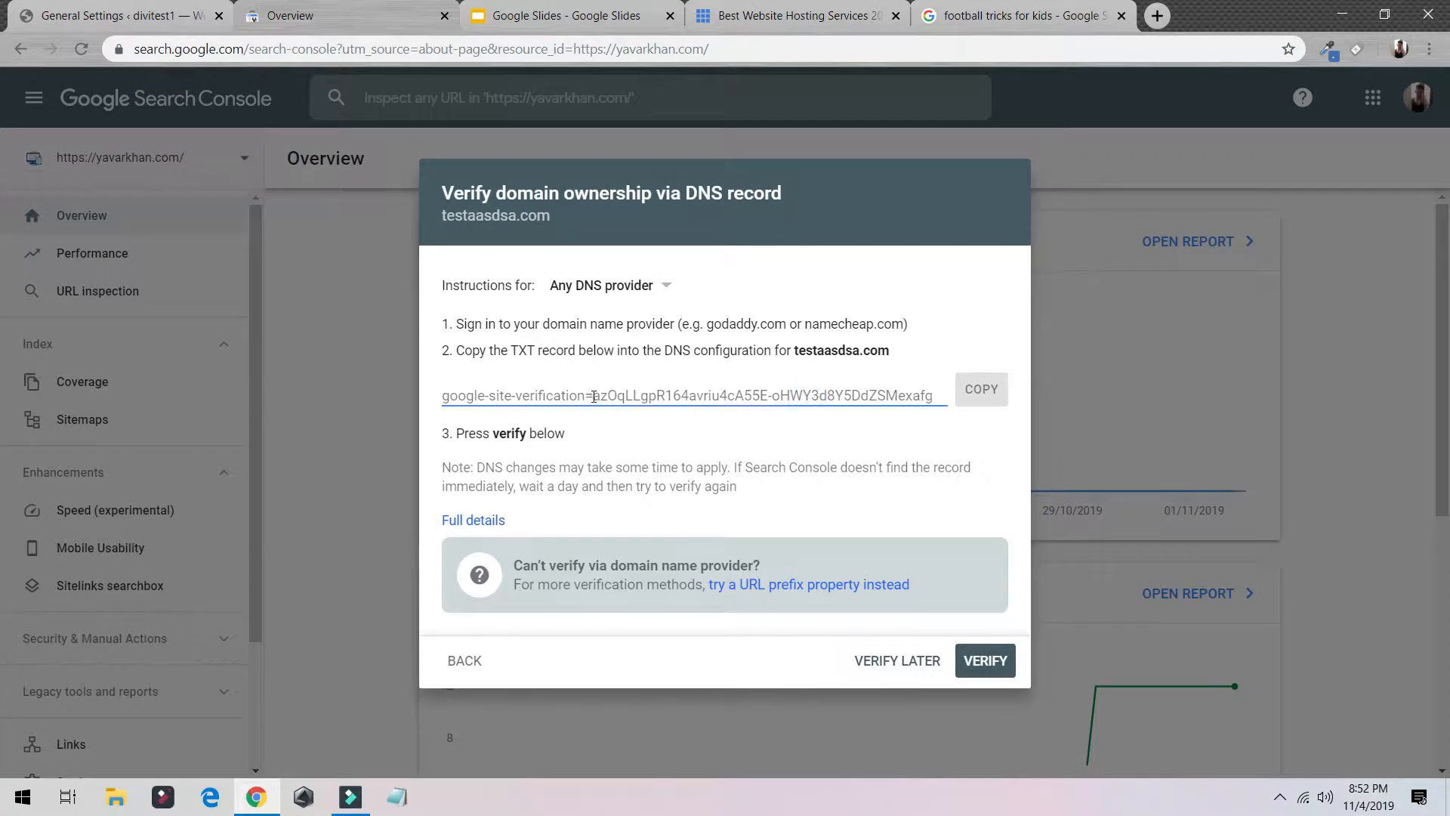
drag(594, 396, 945, 414)
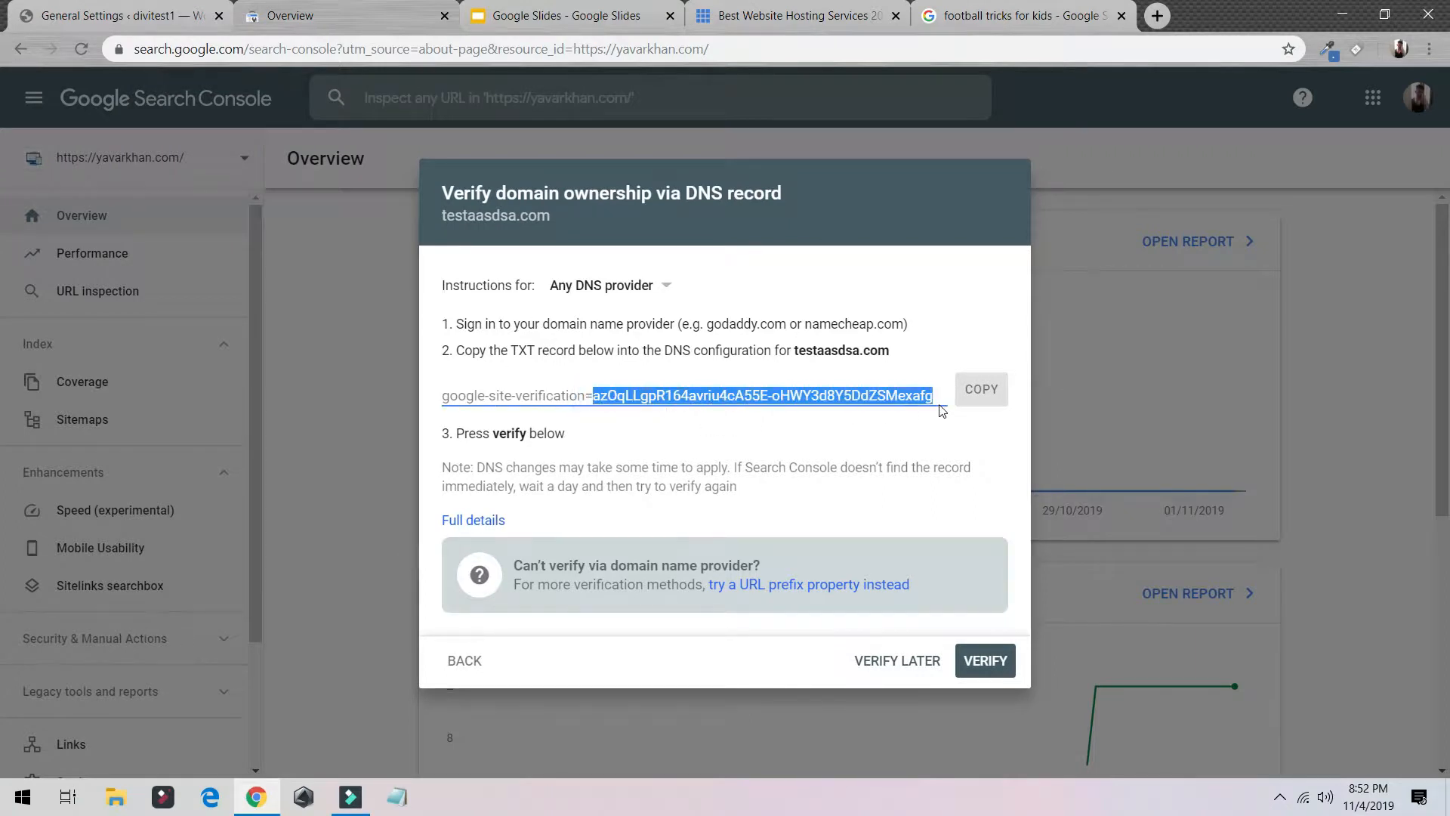
key(ctrl+c)
click(151, 22)
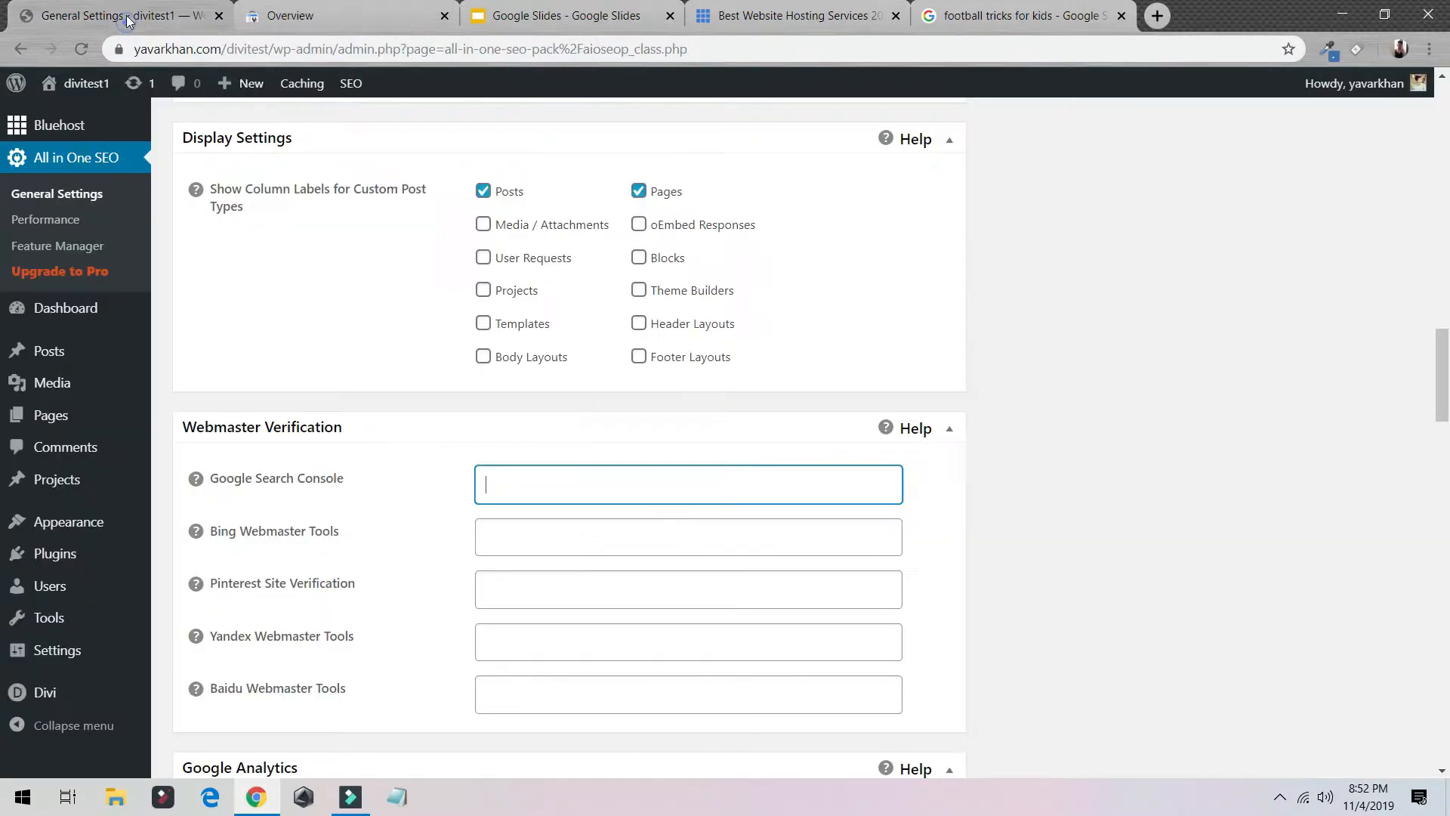
key(ctrl+v)
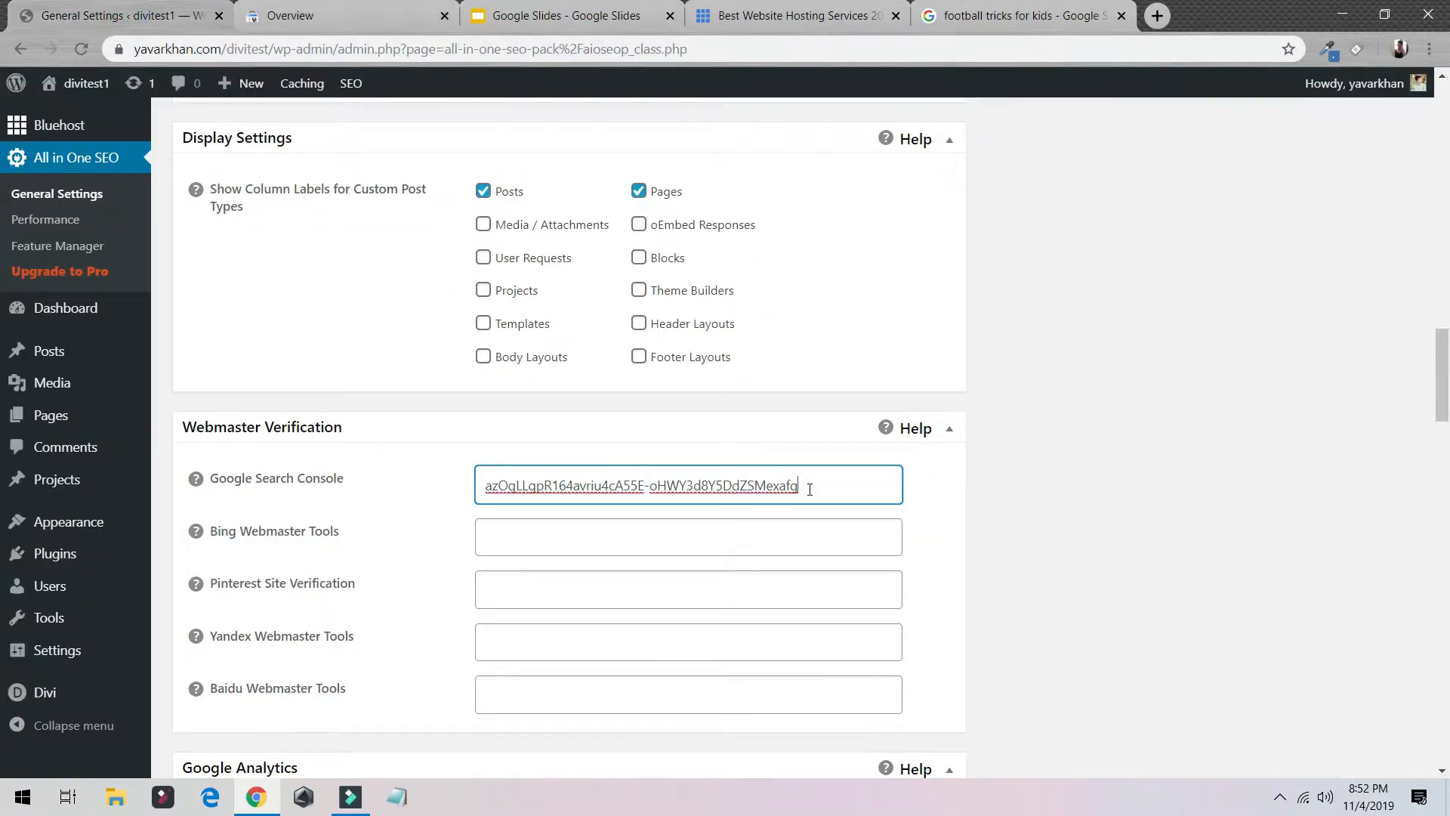
- Recheck the domain verification record in Search Console and examine the plugin's Google Analytics ID field
scroll(809, 489, down, 6)
scroll(800, 437, up, 2)
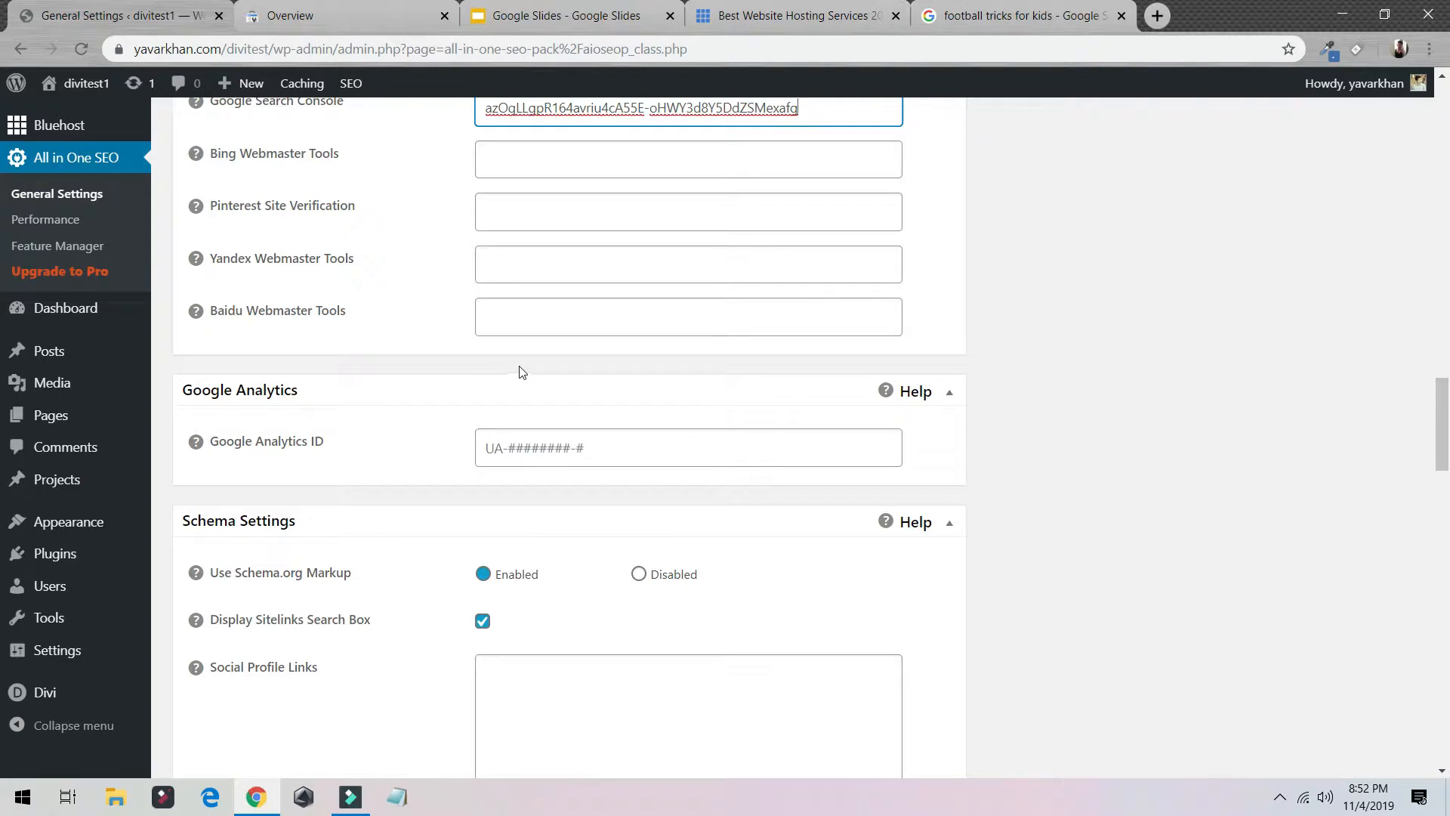
click(374, 21)
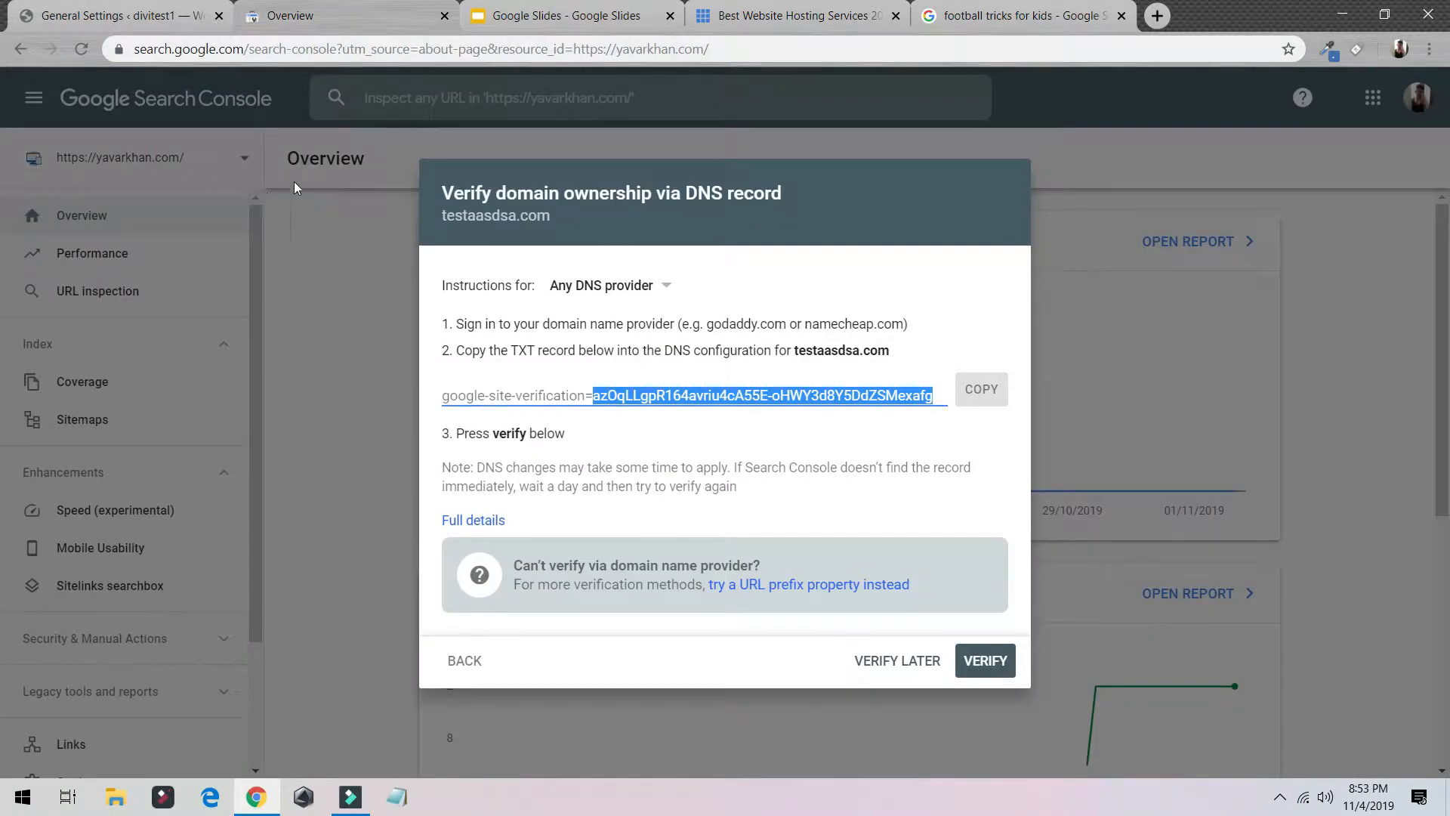
click(121, 16)
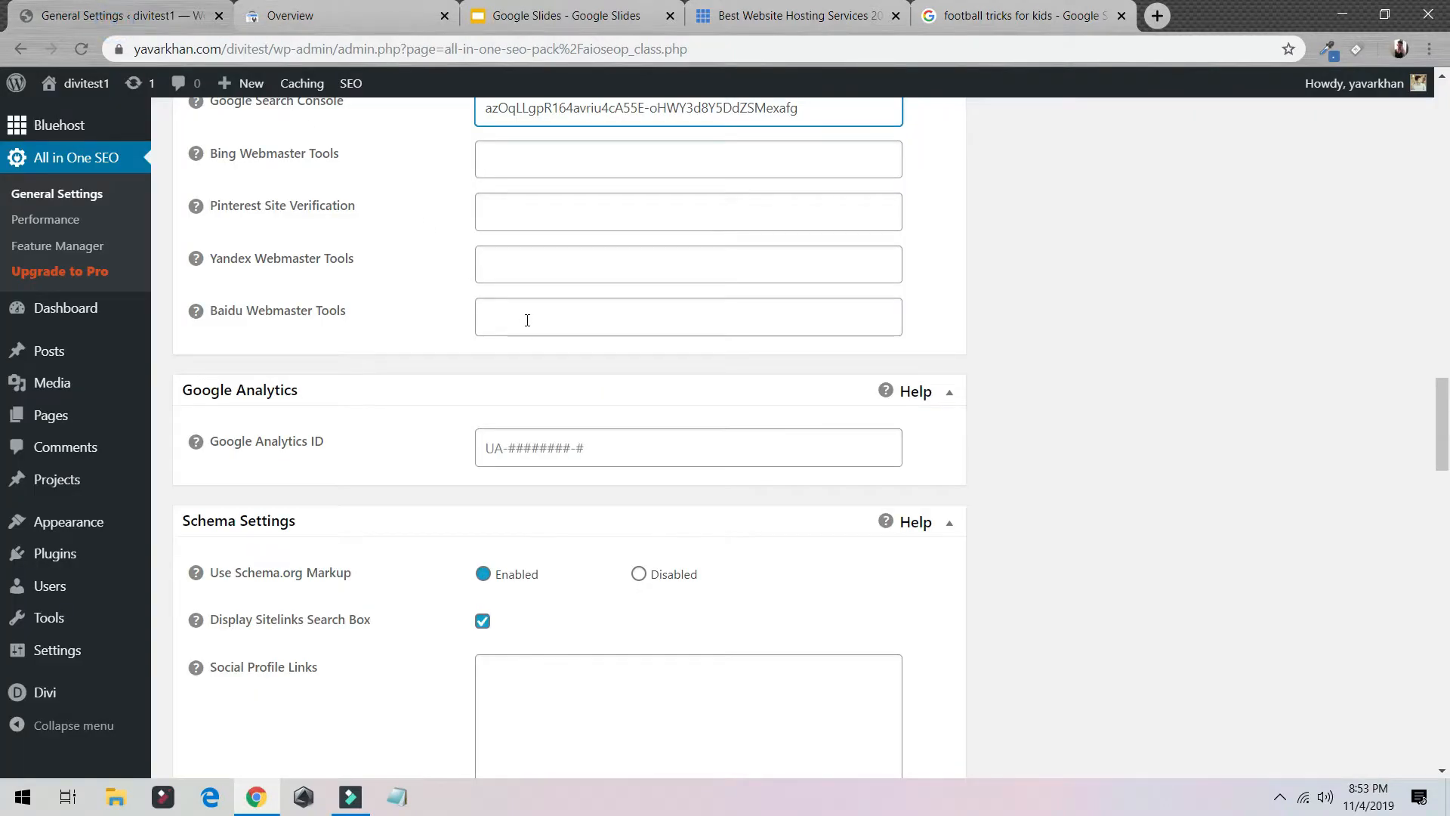
click(494, 458)
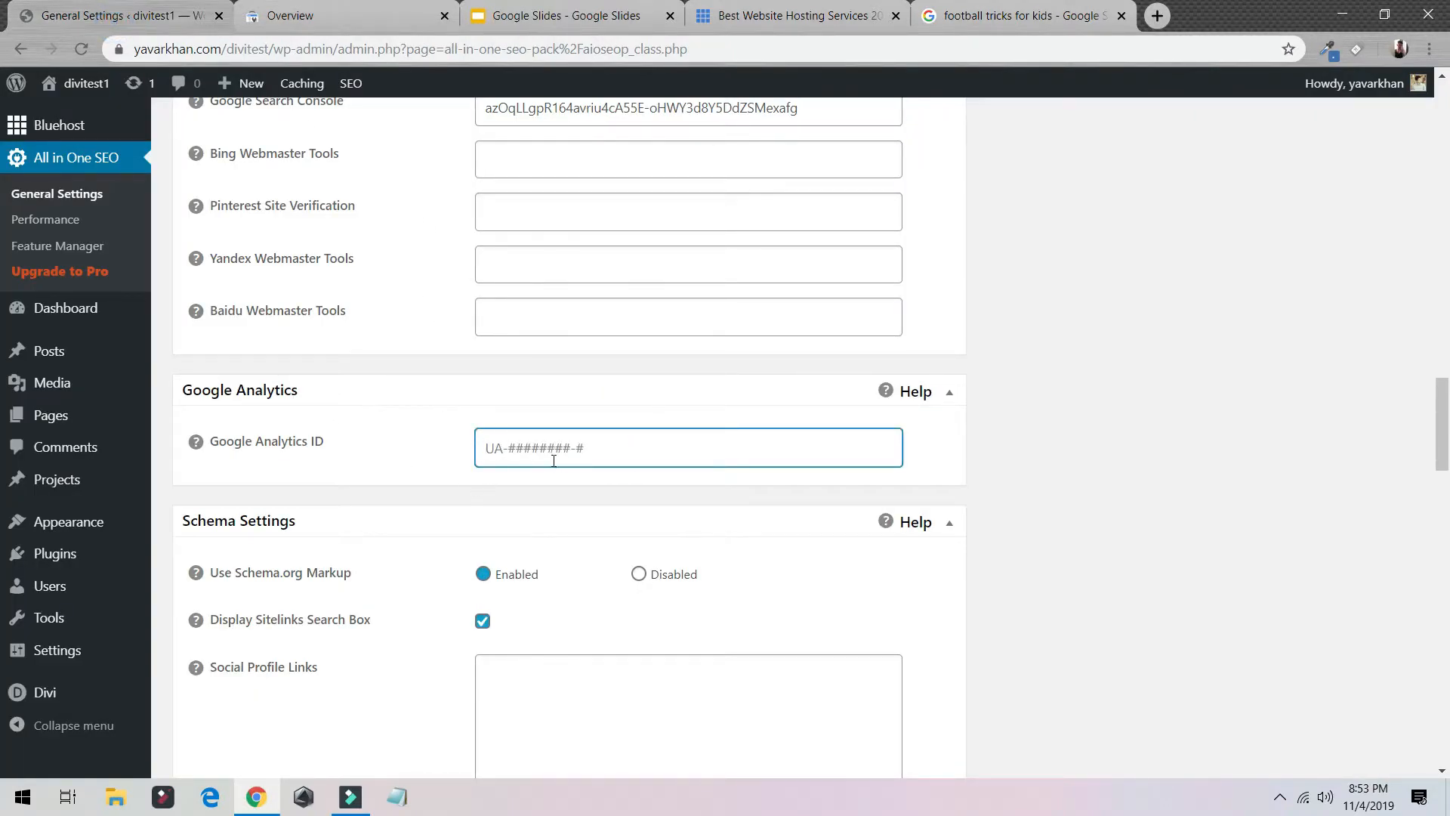
click(476, 444)
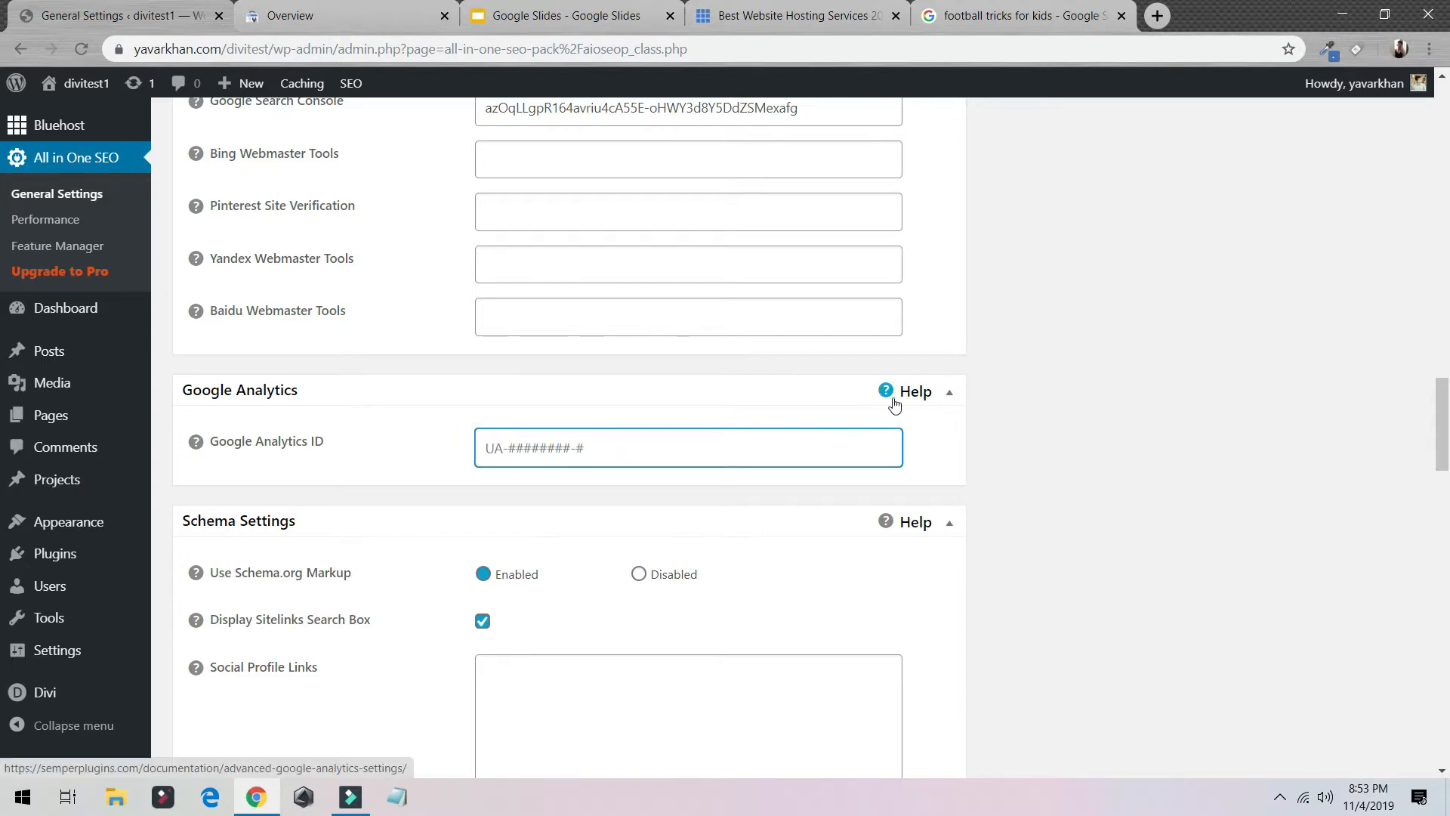
- Review the Schema Settings, including the markup option, social profile links and organization details
scroll(606, 415, down, 3)
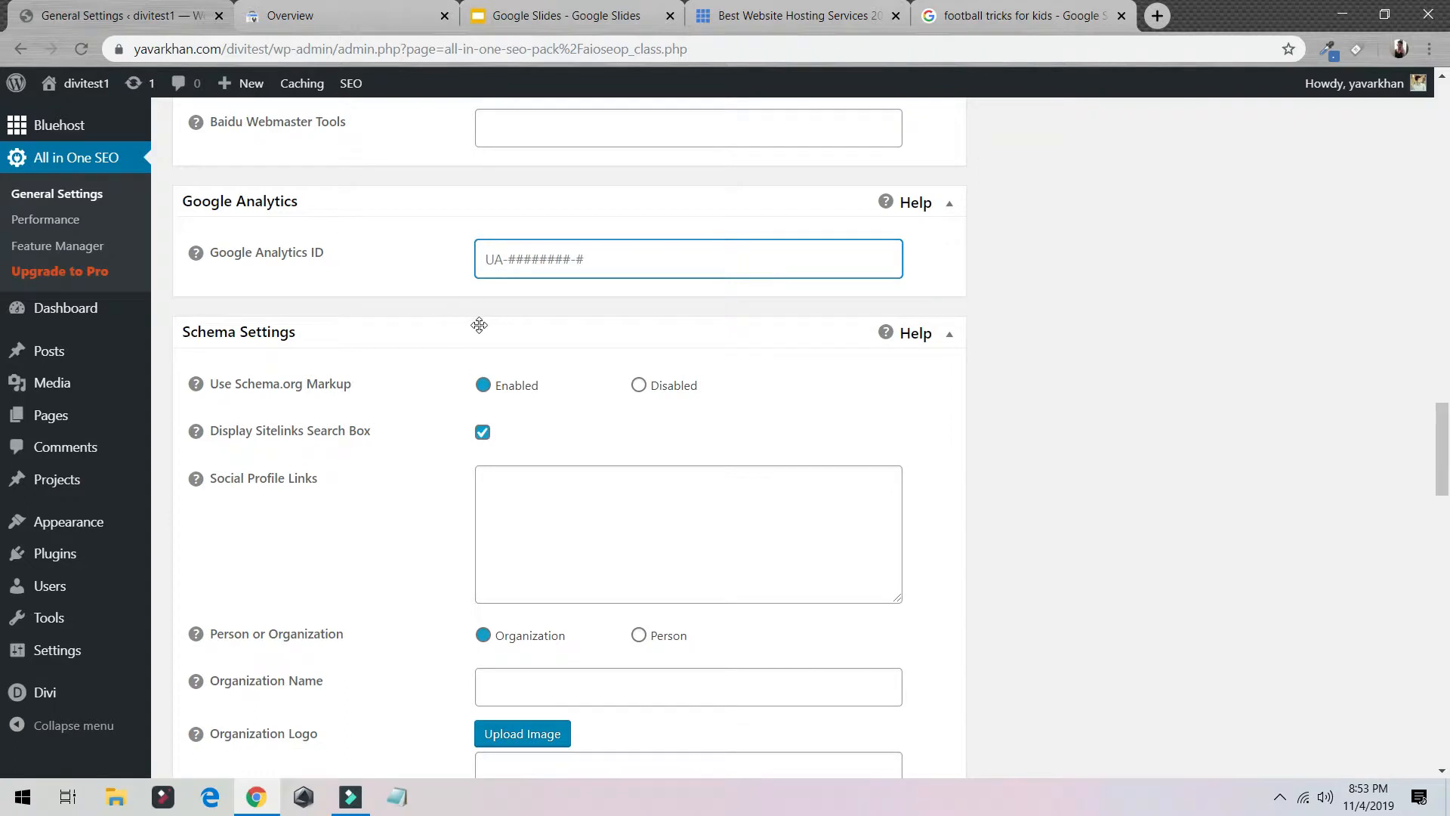
scroll(404, 336, down, 3)
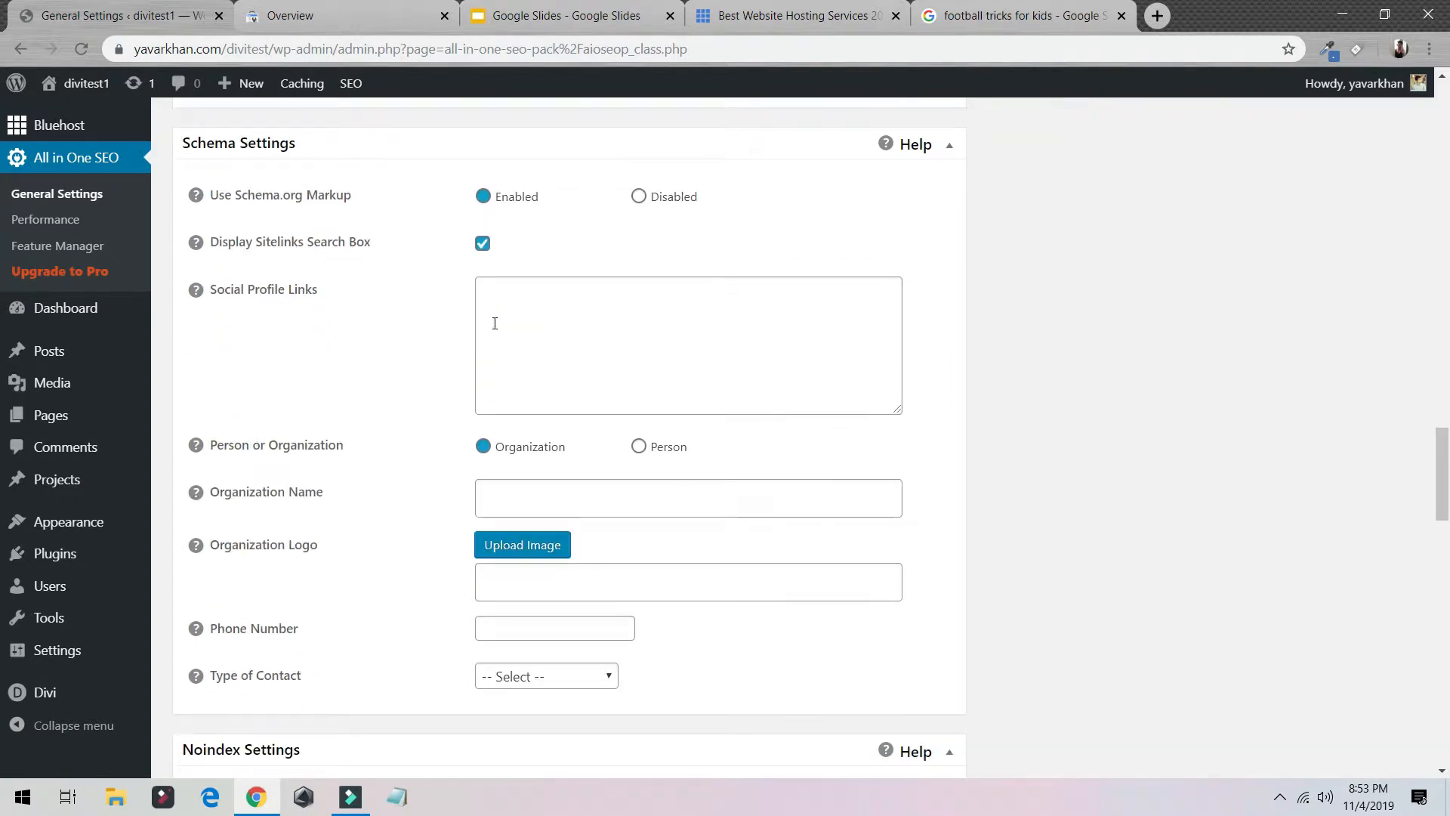
scroll(387, 355, down, 3)
click(507, 432)
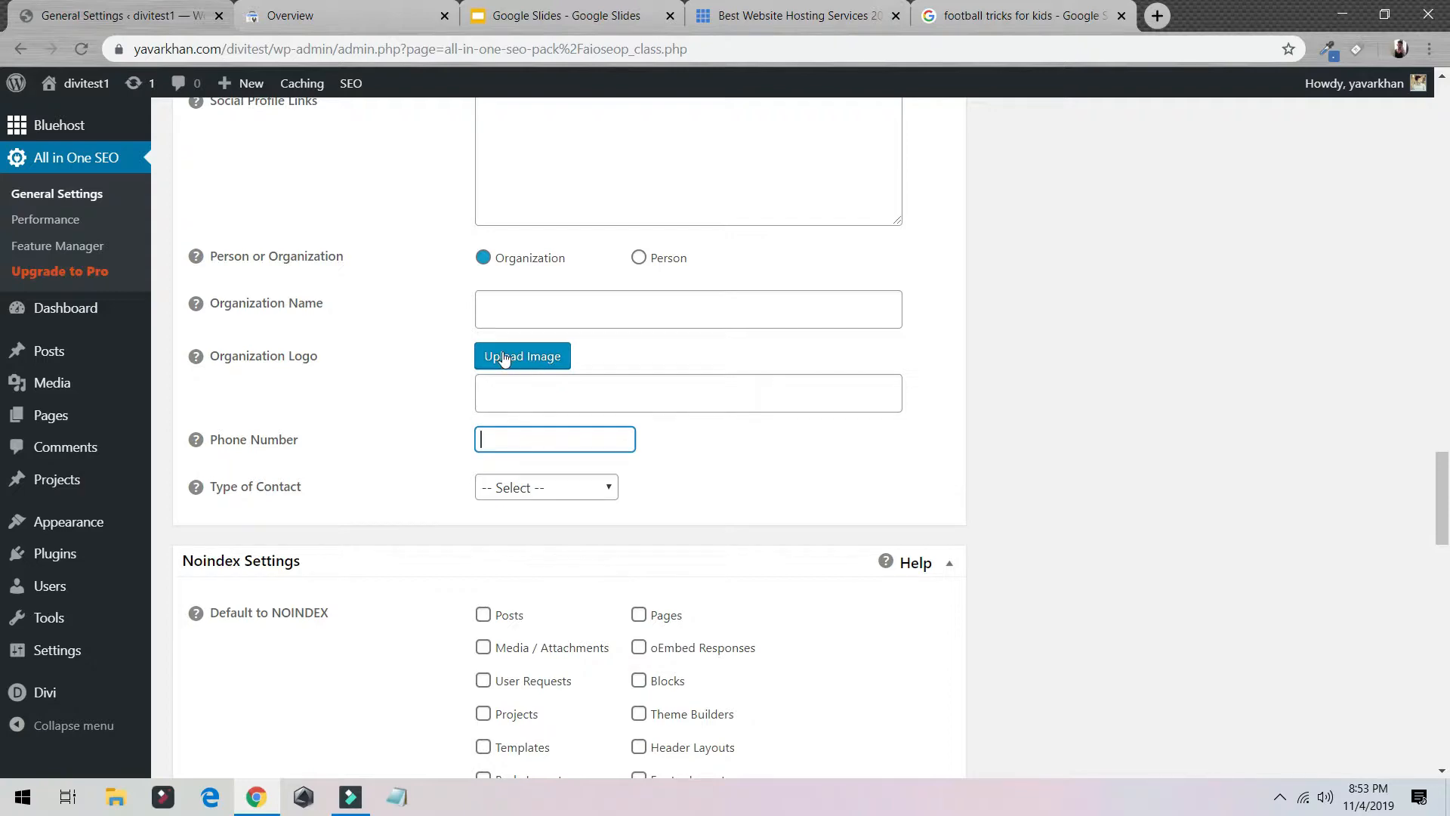
scroll(594, 298, up, 5)
scroll(625, 525, down, 3)
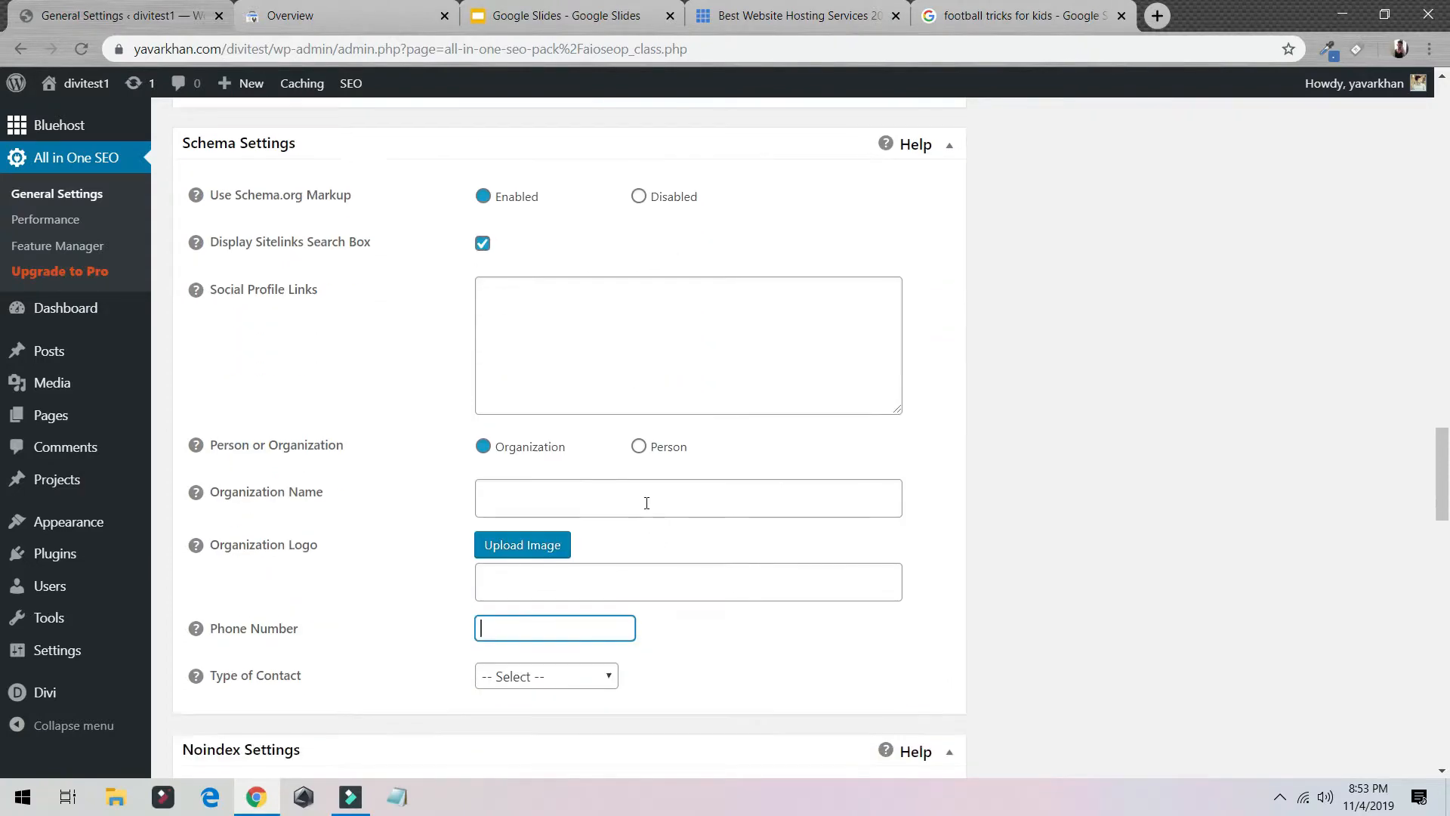
- Compare the Person and Organization schema options, and check the social profile, organization name and Type of Contact fields under Organization
click(640, 452)
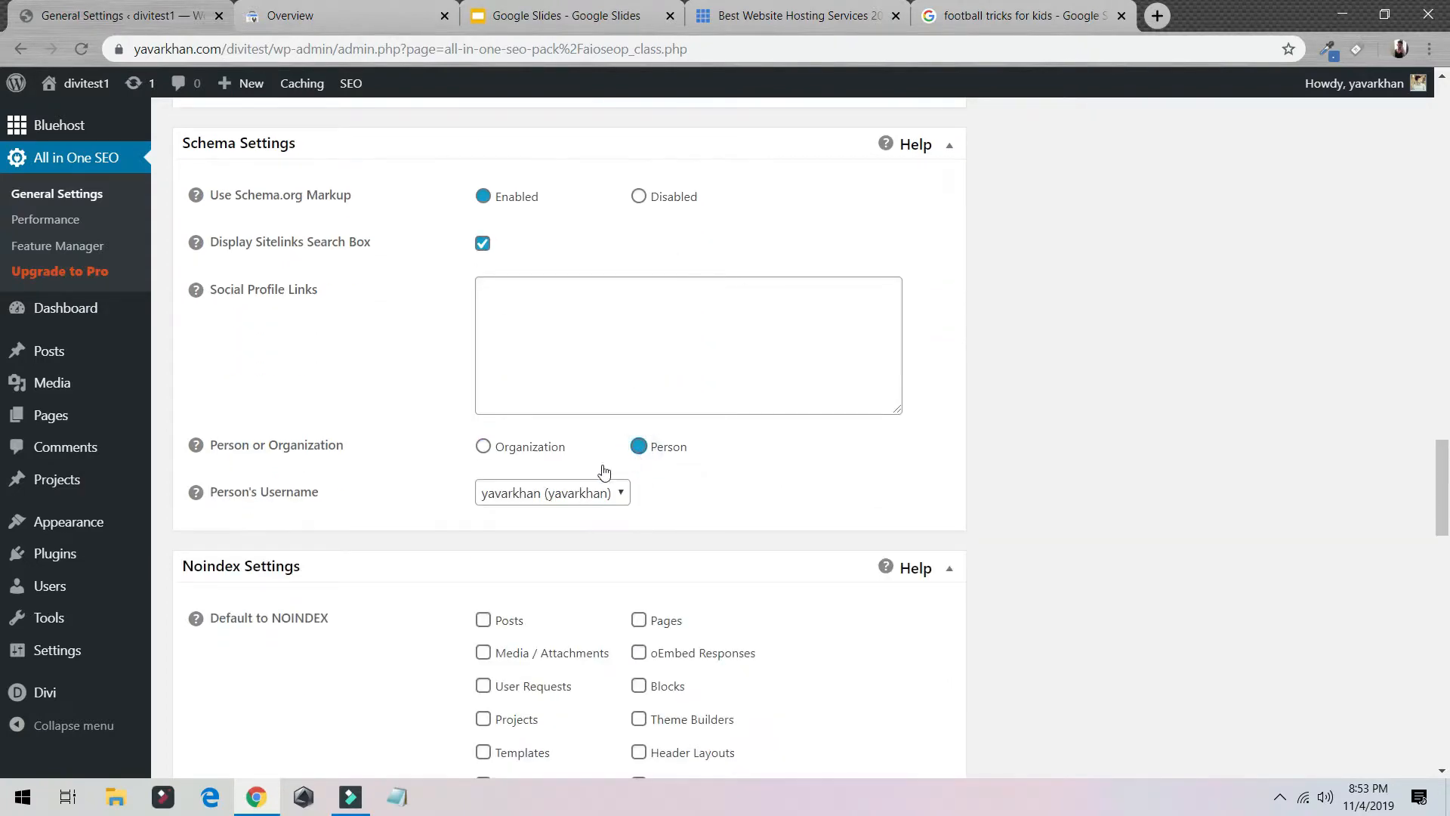
click(494, 451)
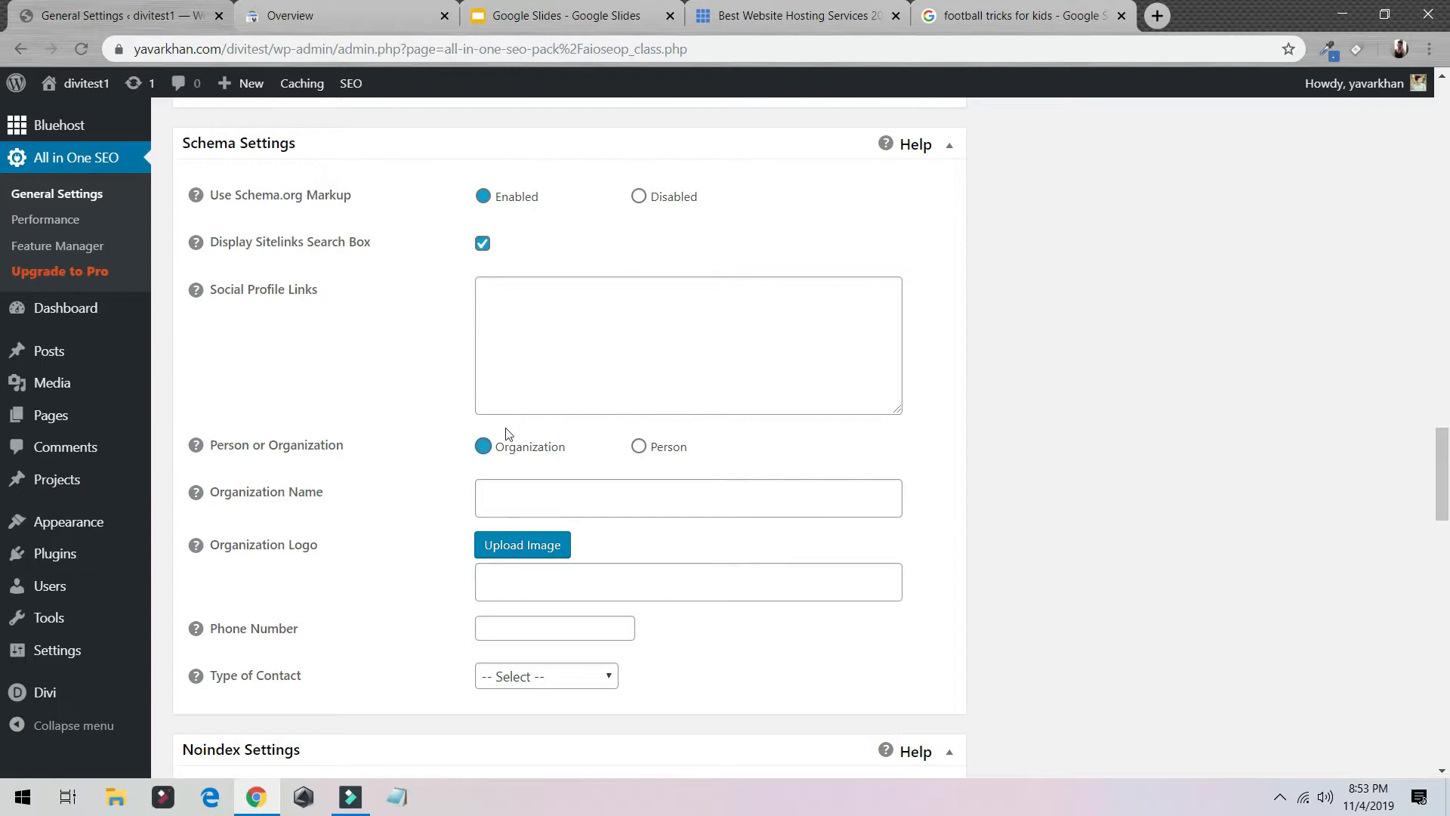
scroll(510, 434, down, 3)
scroll(511, 261, up, 3)
click(537, 320)
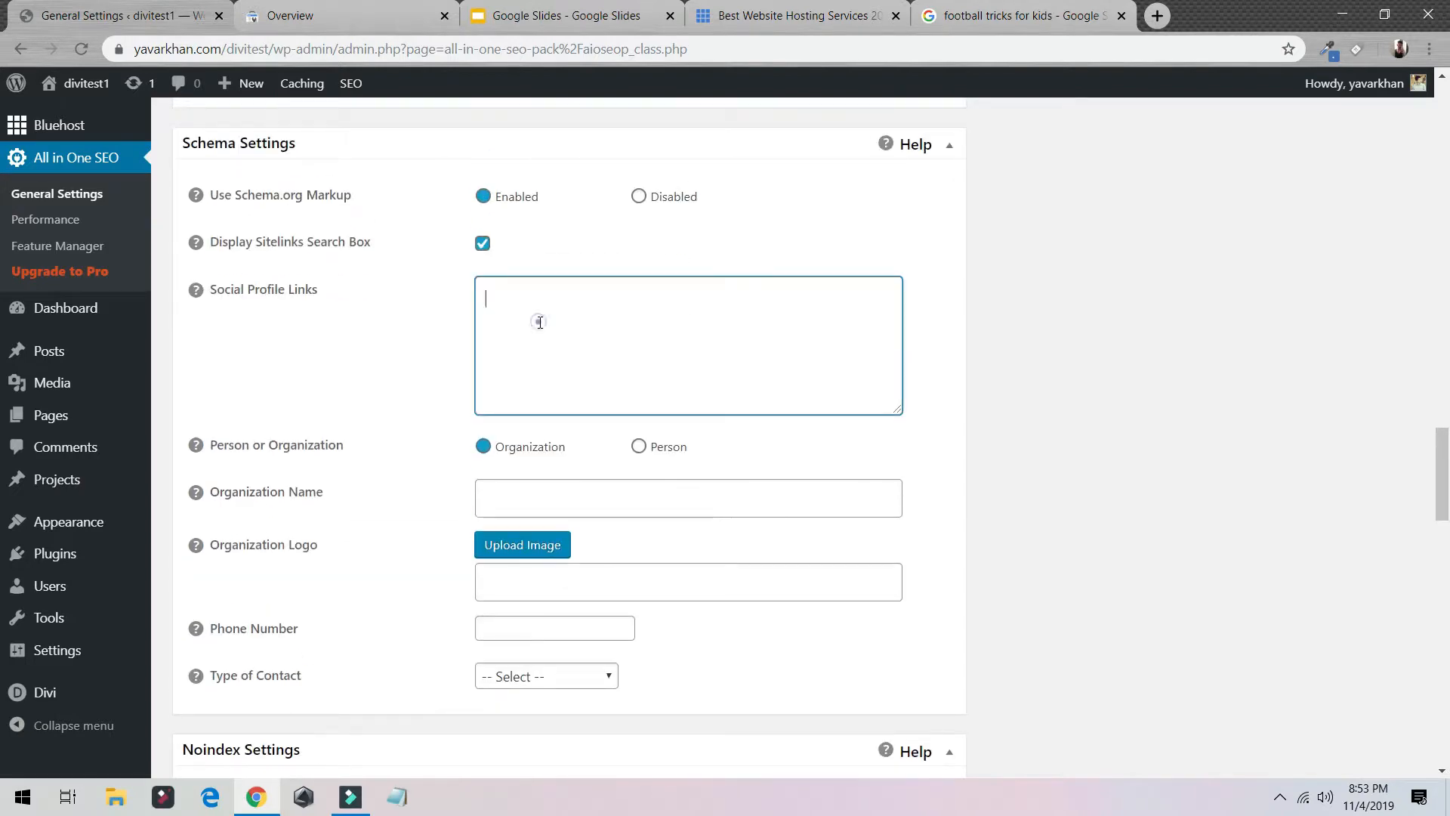
click(541, 500)
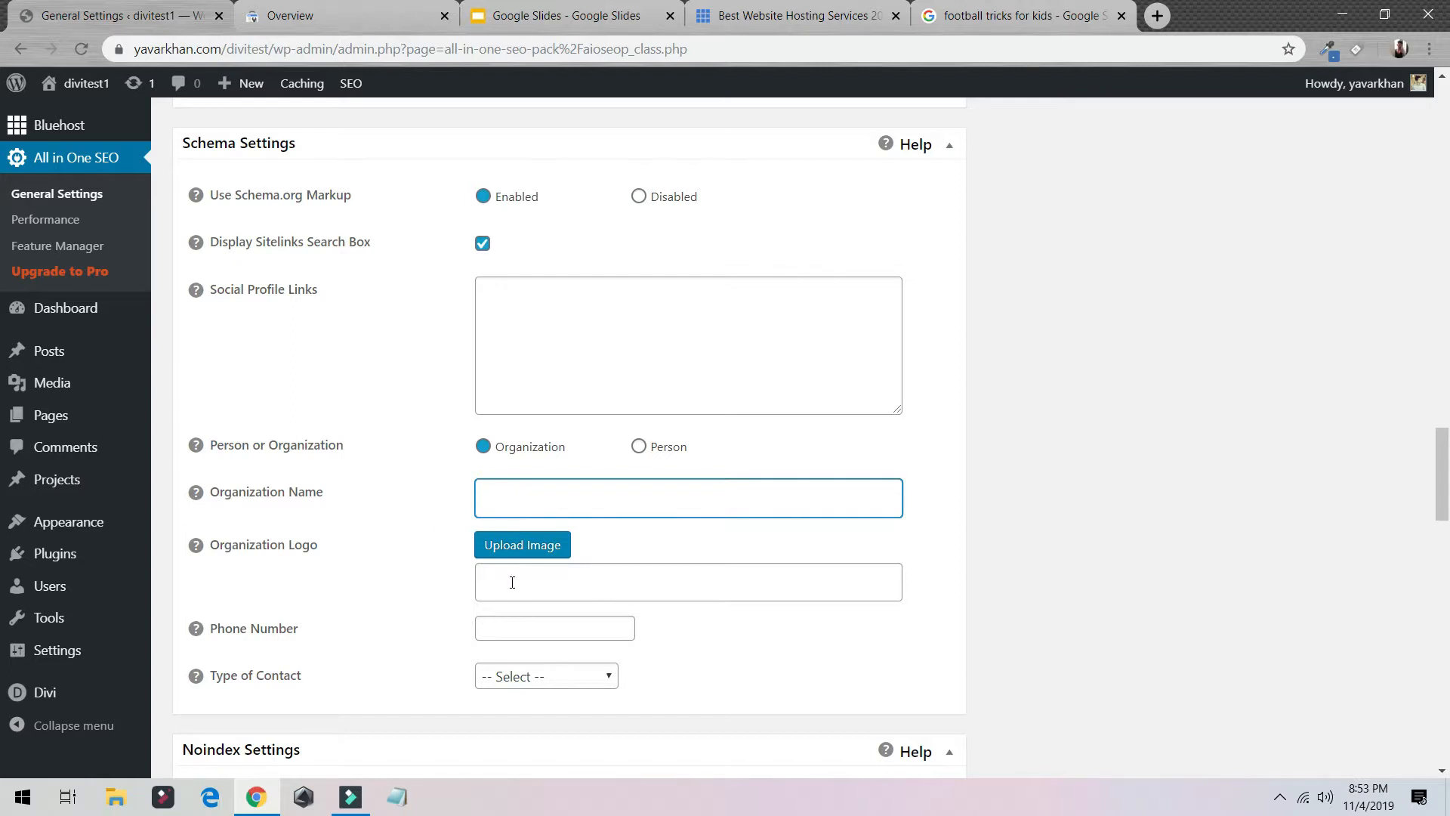
click(525, 674)
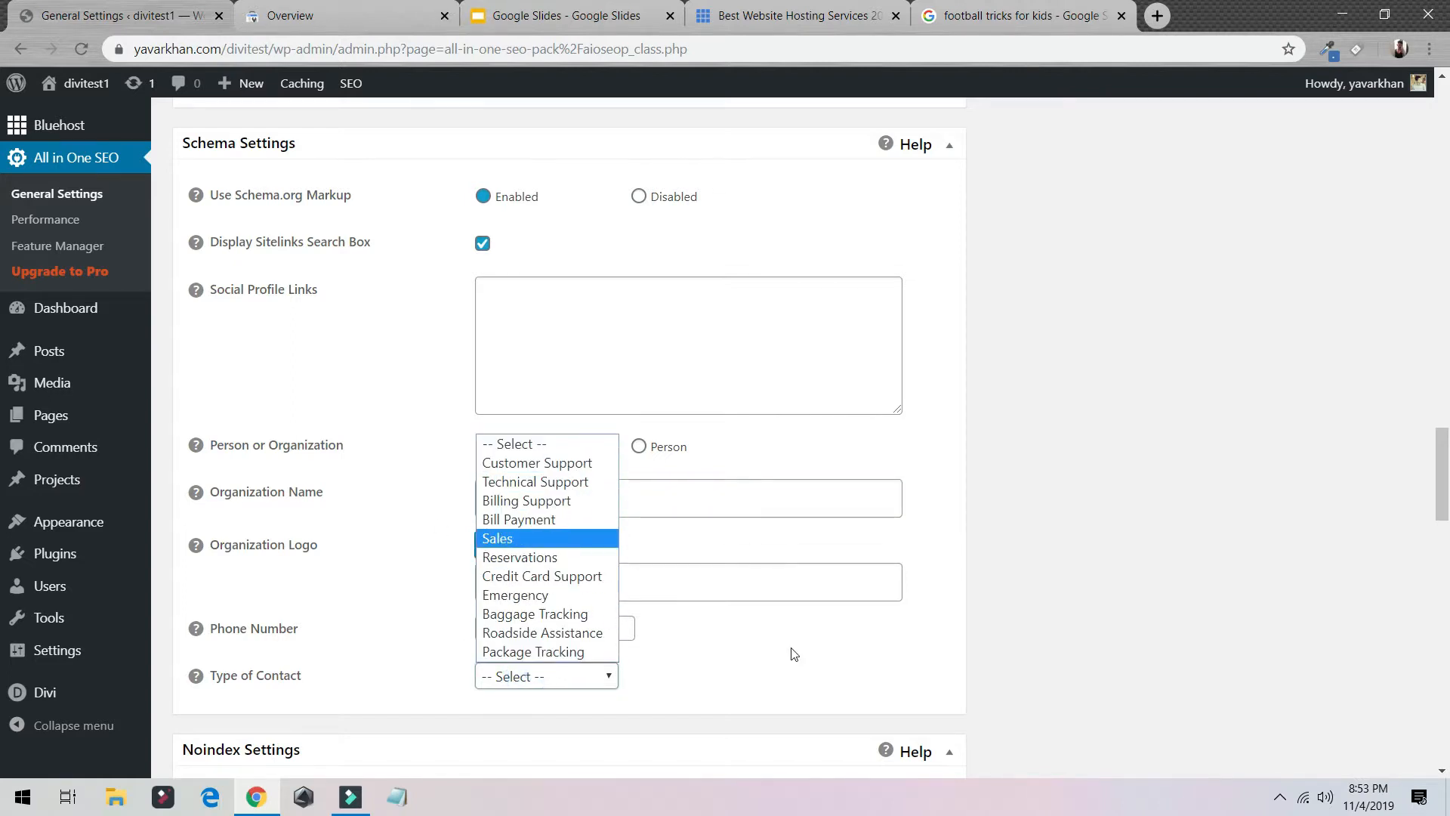
- Review the Noindex Settings for content types and archives, and look through the Advanced Settings
scroll(786, 653, down, 5)
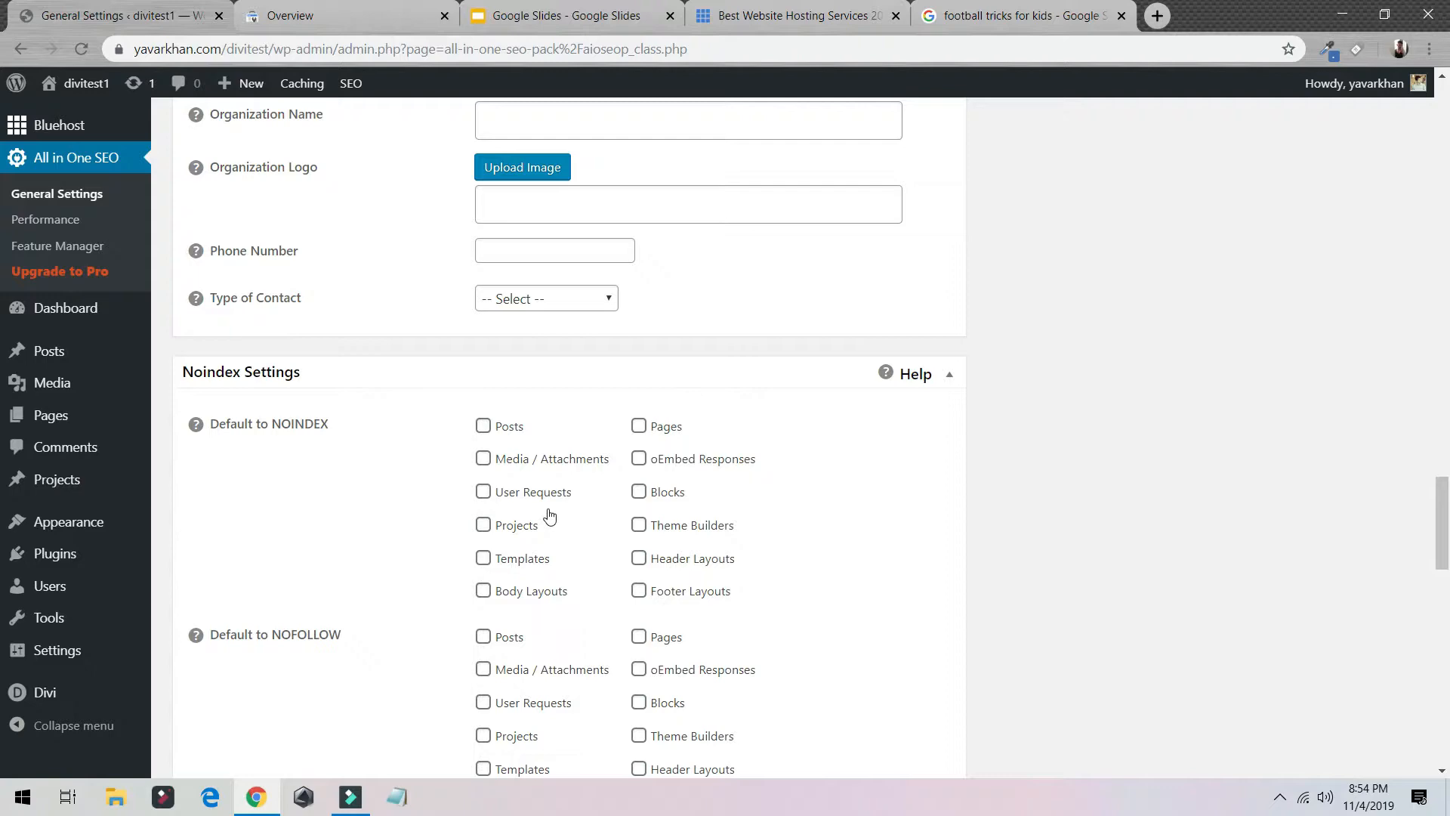
scroll(609, 411, down, 5)
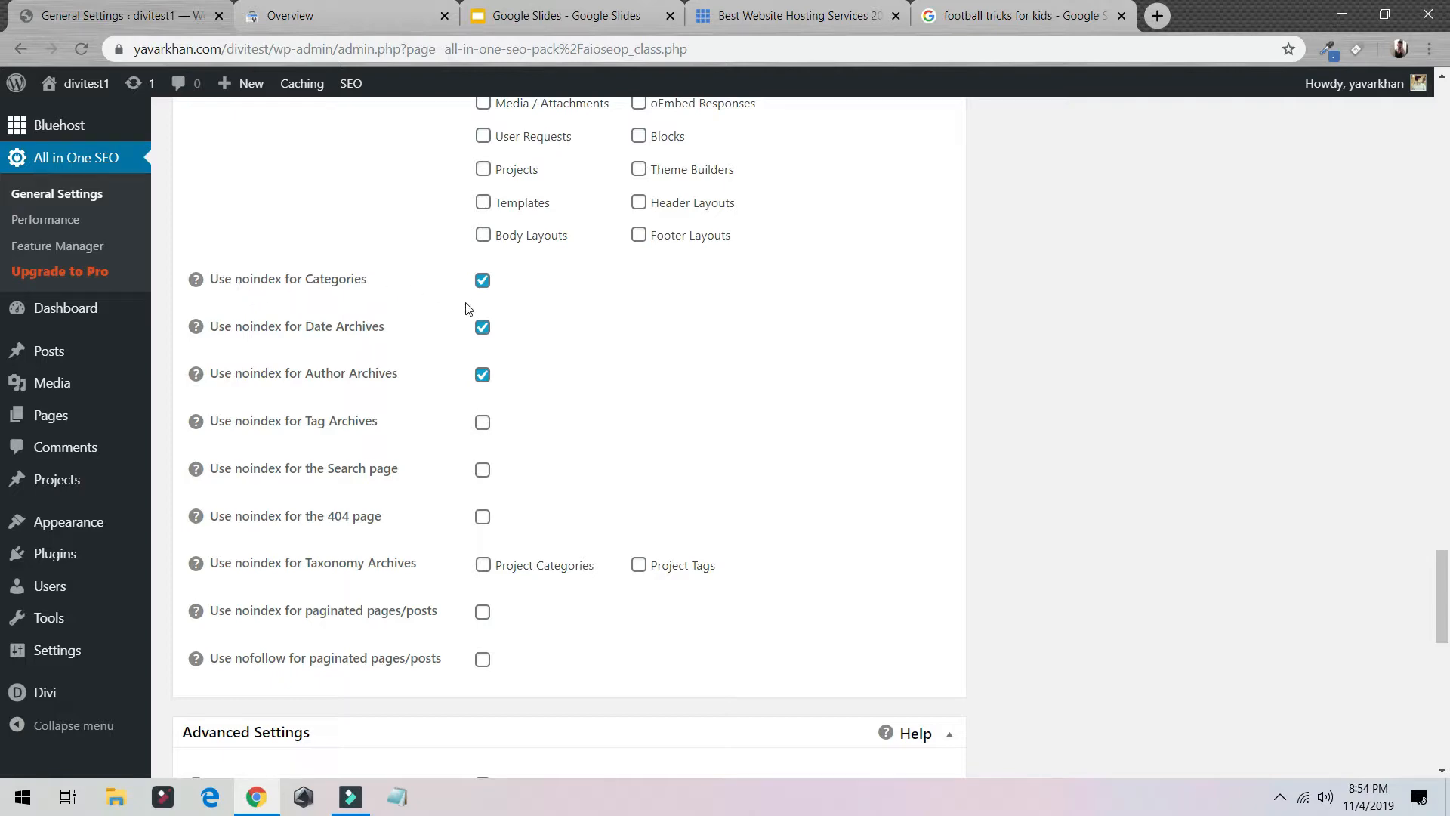
scroll(487, 336, down, 6)
scroll(370, 333, down, 5)
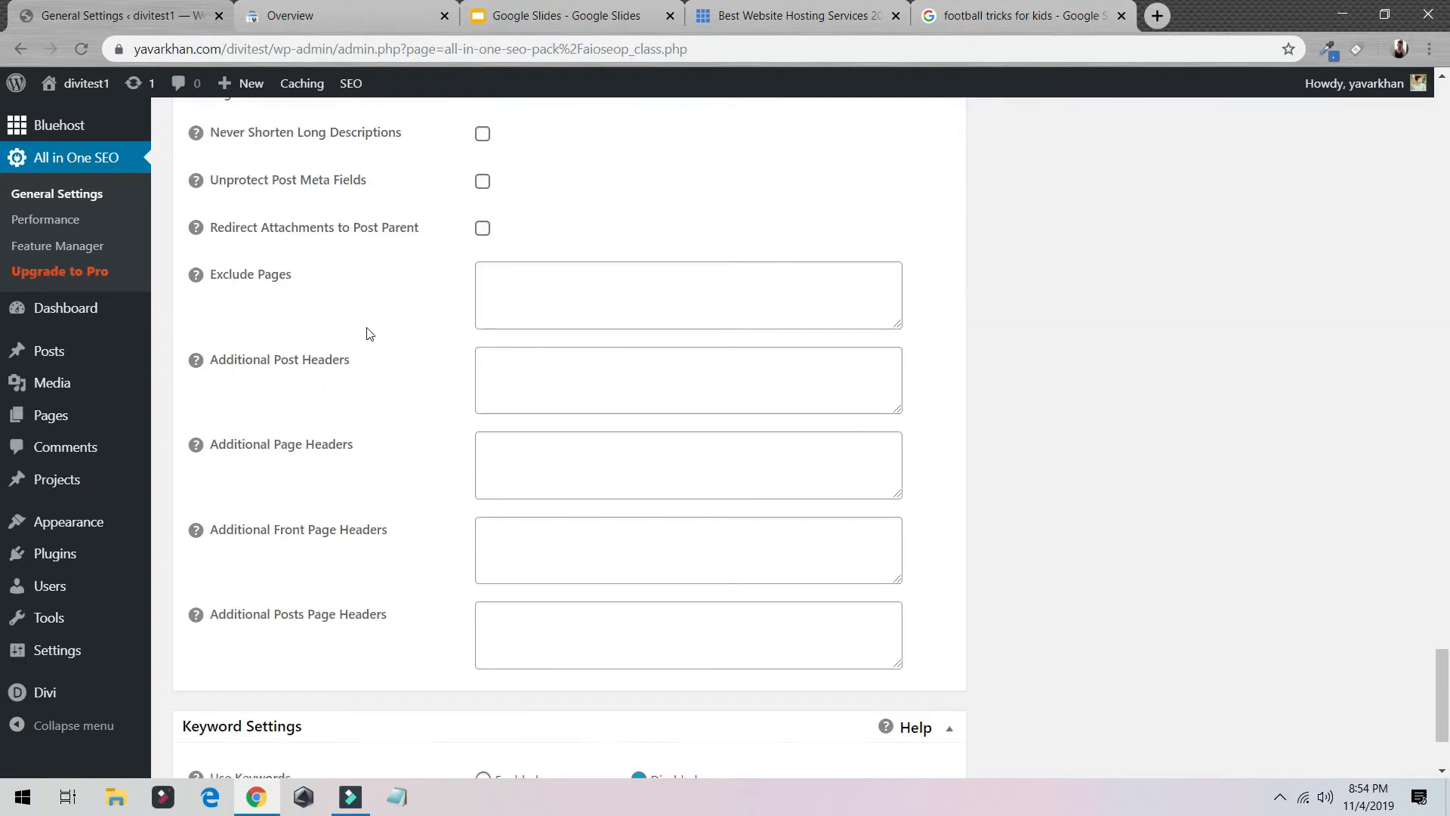
- Examine the additional header fields and read the help for Additional Post Headers in the Advanced Settings
click(562, 389)
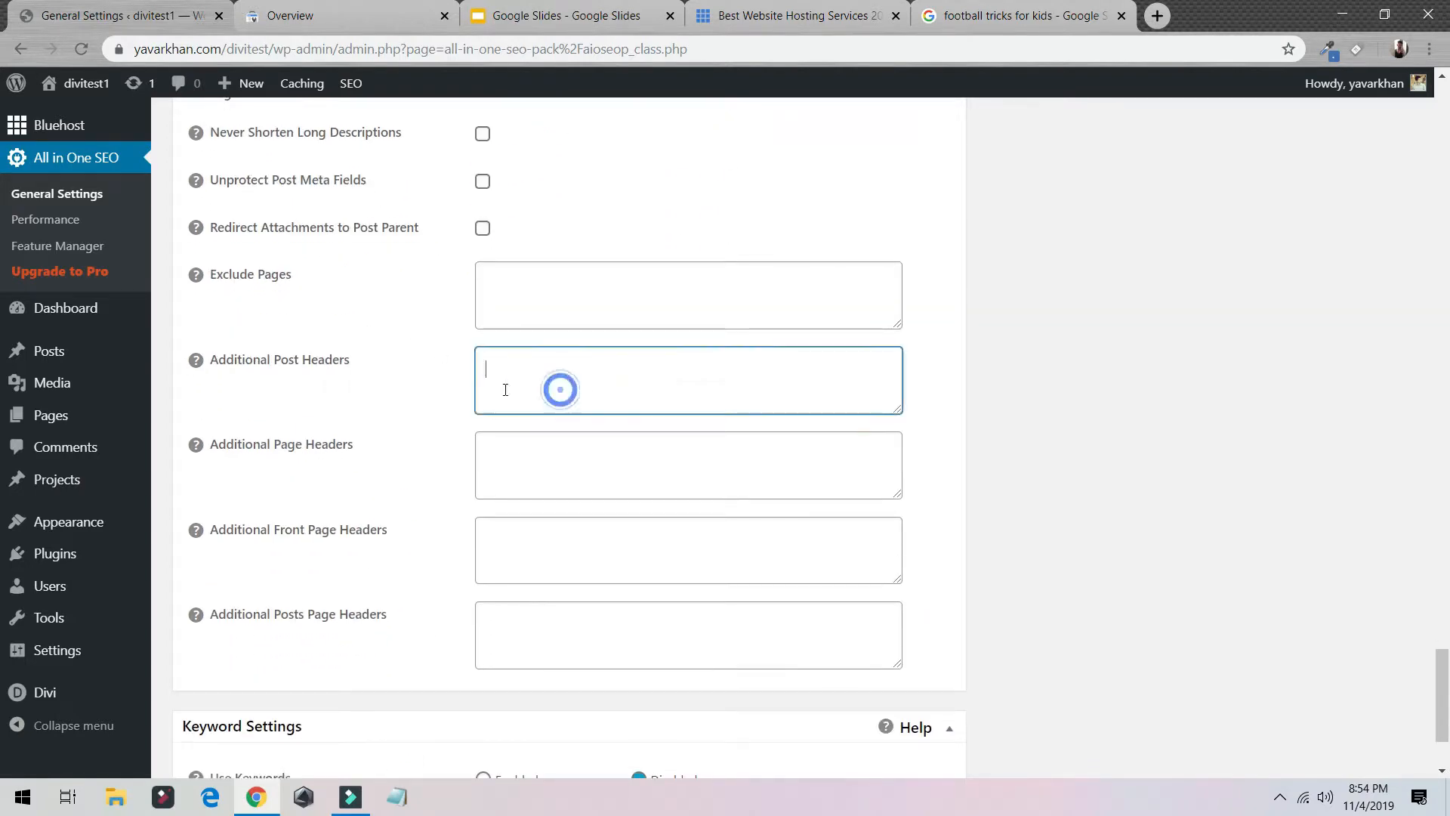
click(525, 466)
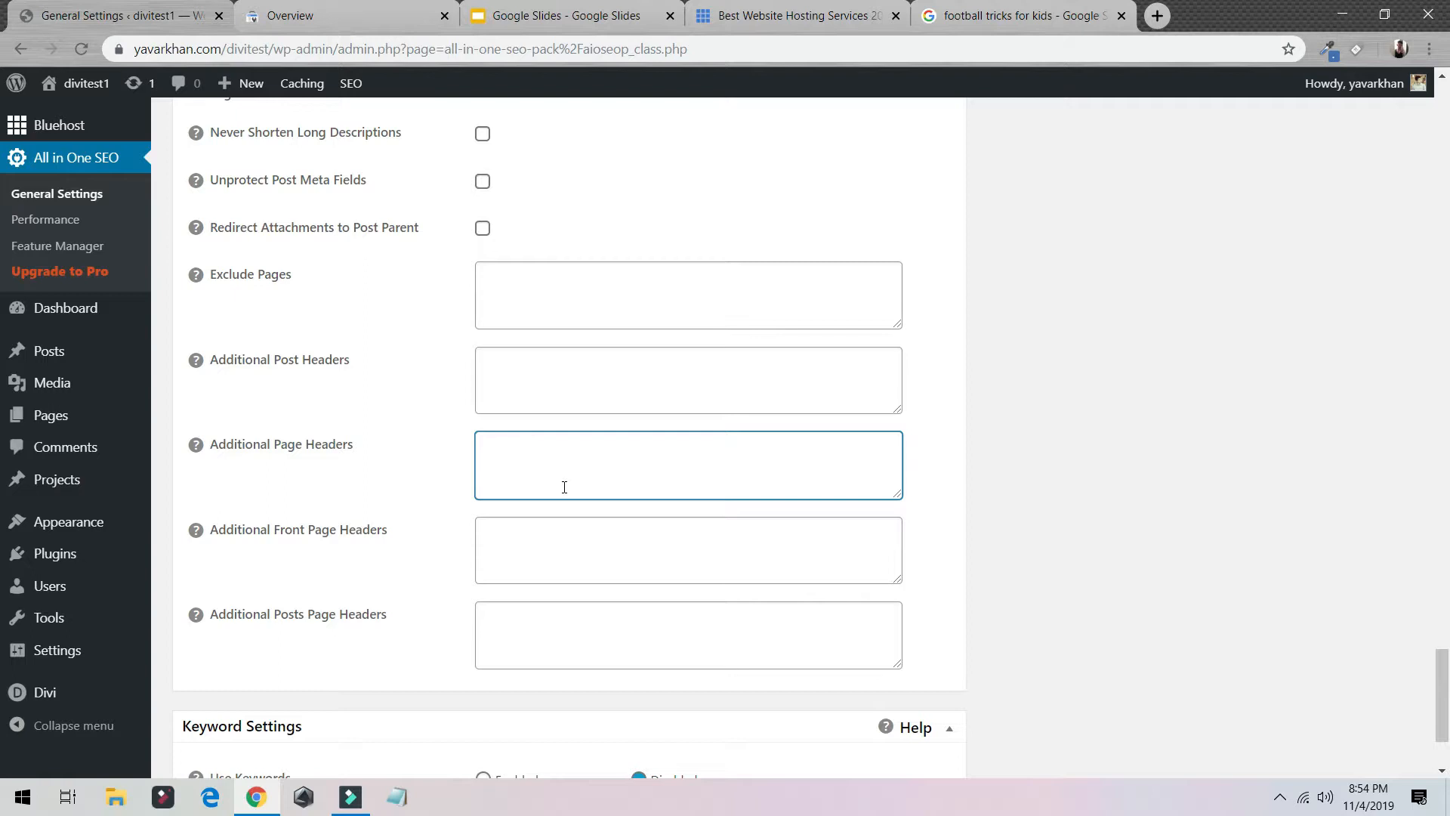
mouse_move(196, 355)
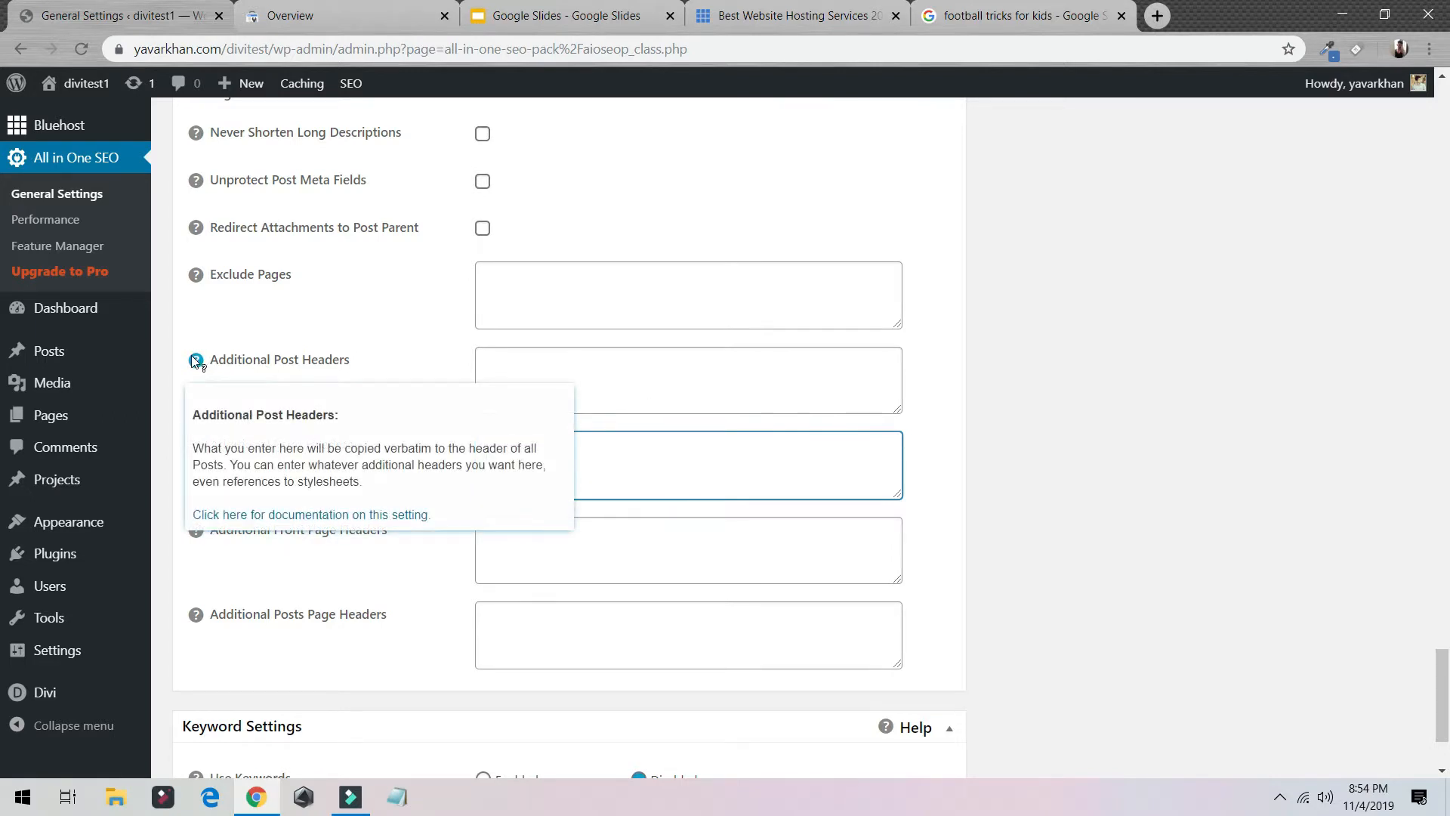
click(625, 299)
click(596, 368)
scroll(563, 362, down, 2)
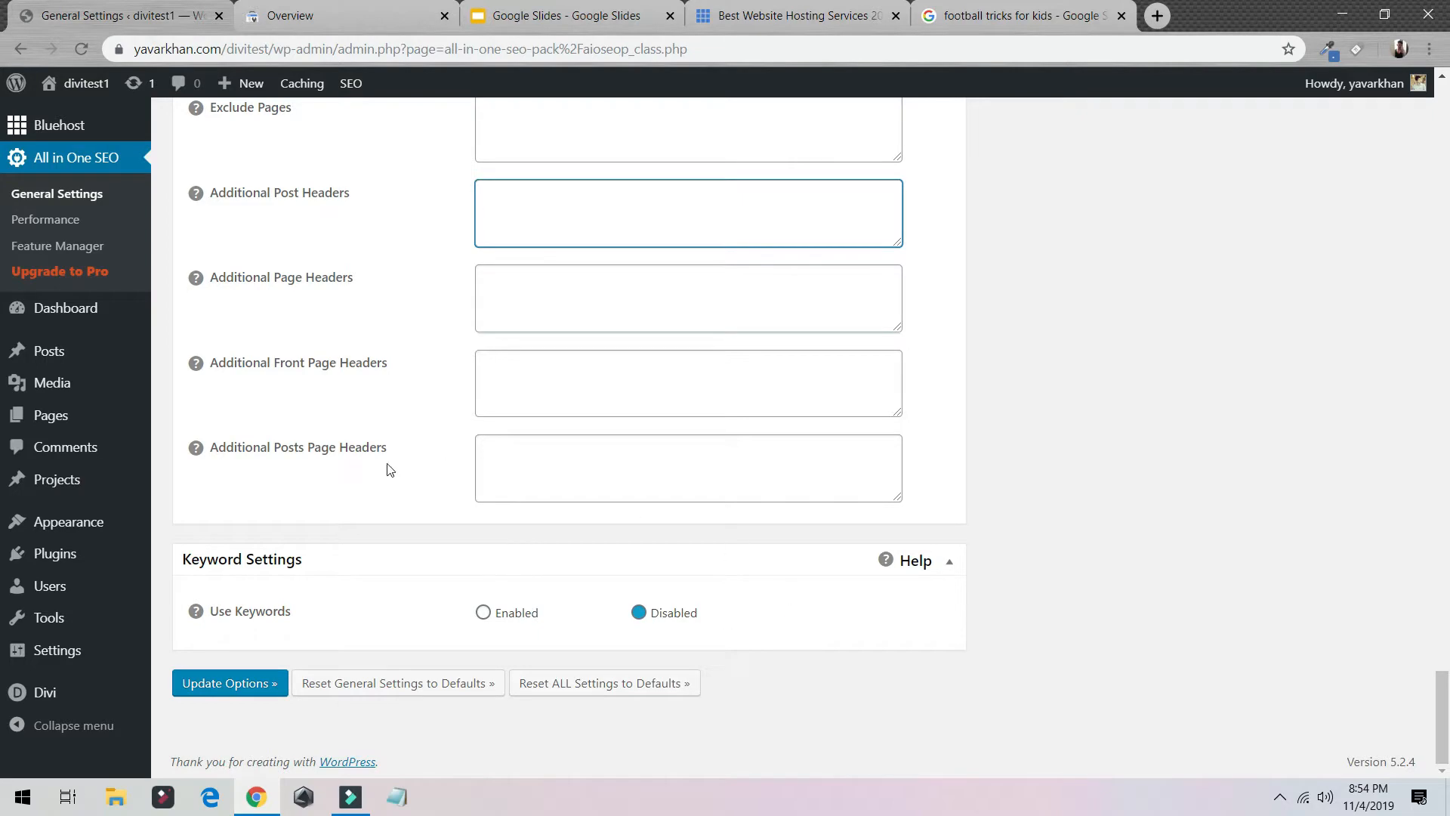
scroll(444, 528, up, 2)
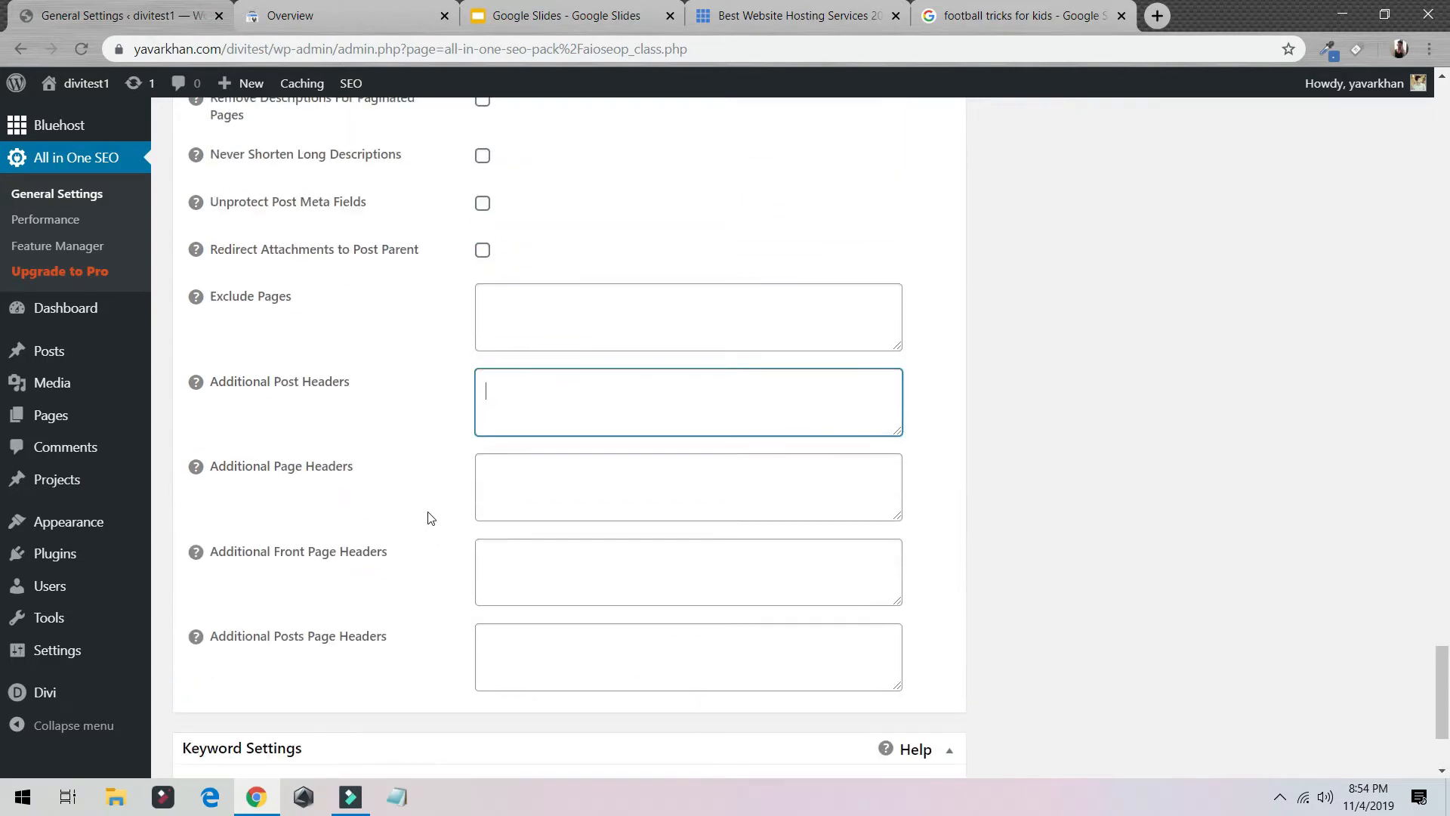
- Review the plugin's Performance settings, including the memory limit and execution time options, Force Rewrites and the System Status details
click(72, 227)
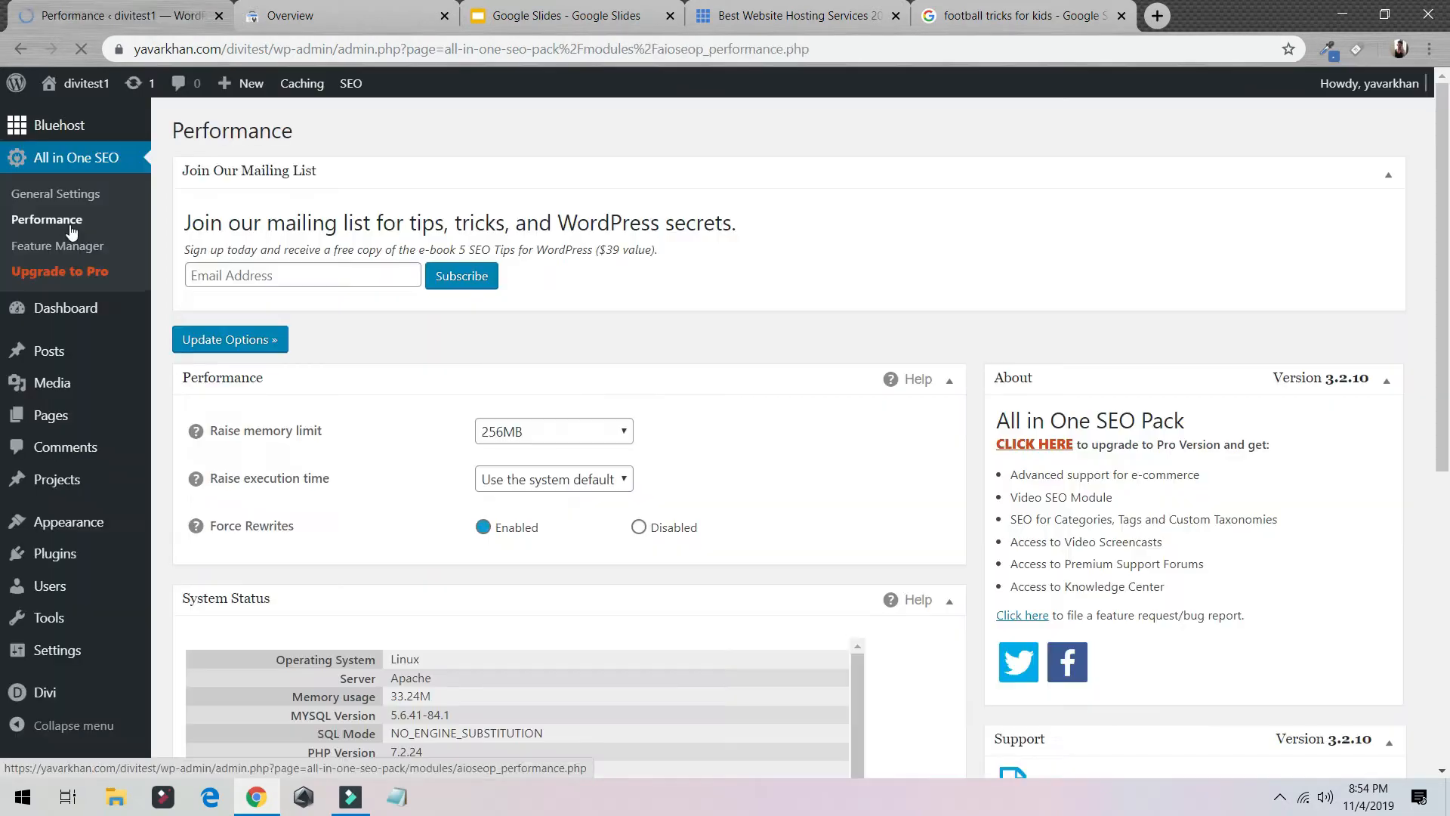
click(524, 429)
click(524, 429)
click(528, 437)
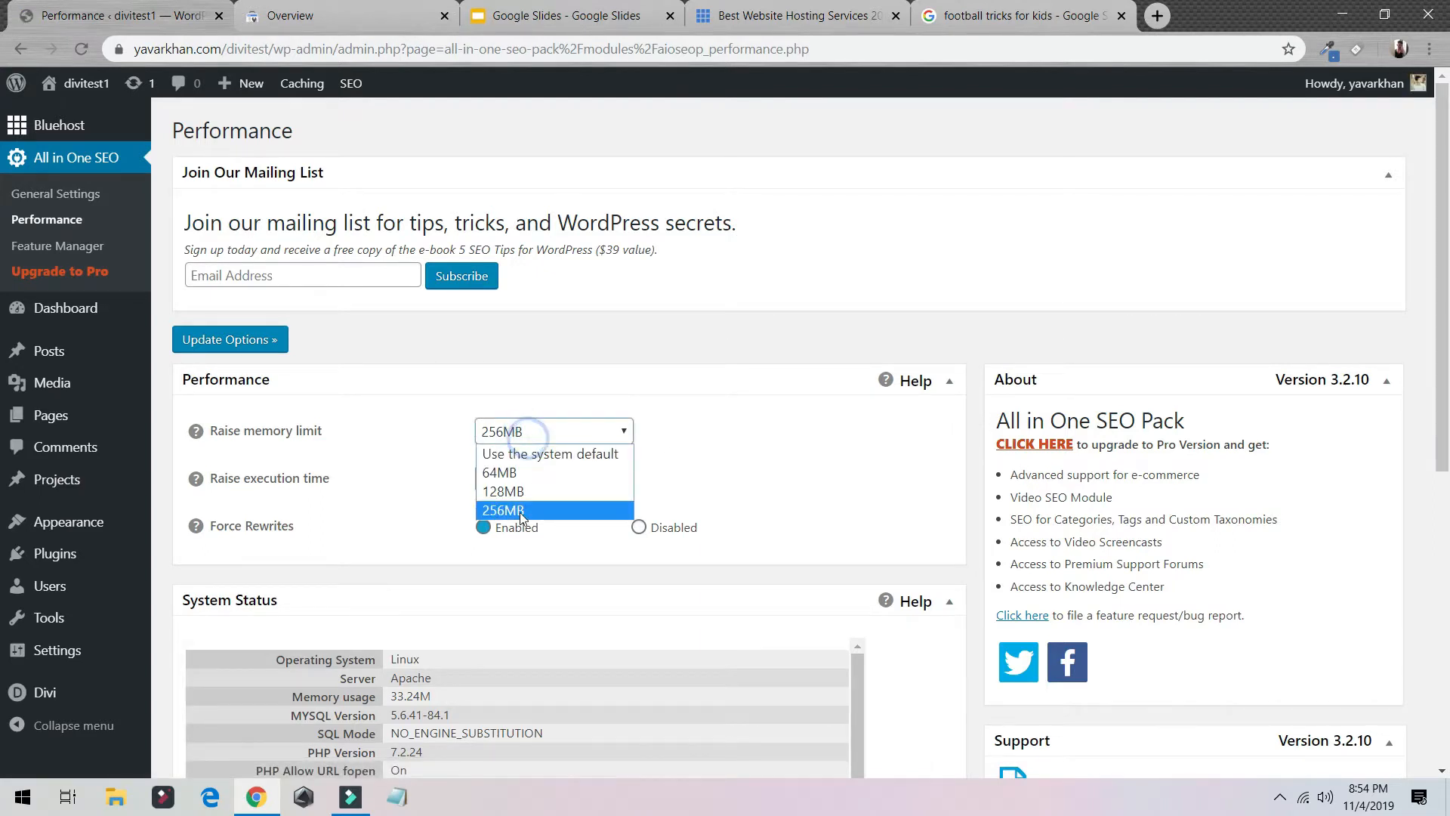
click(692, 462)
click(558, 480)
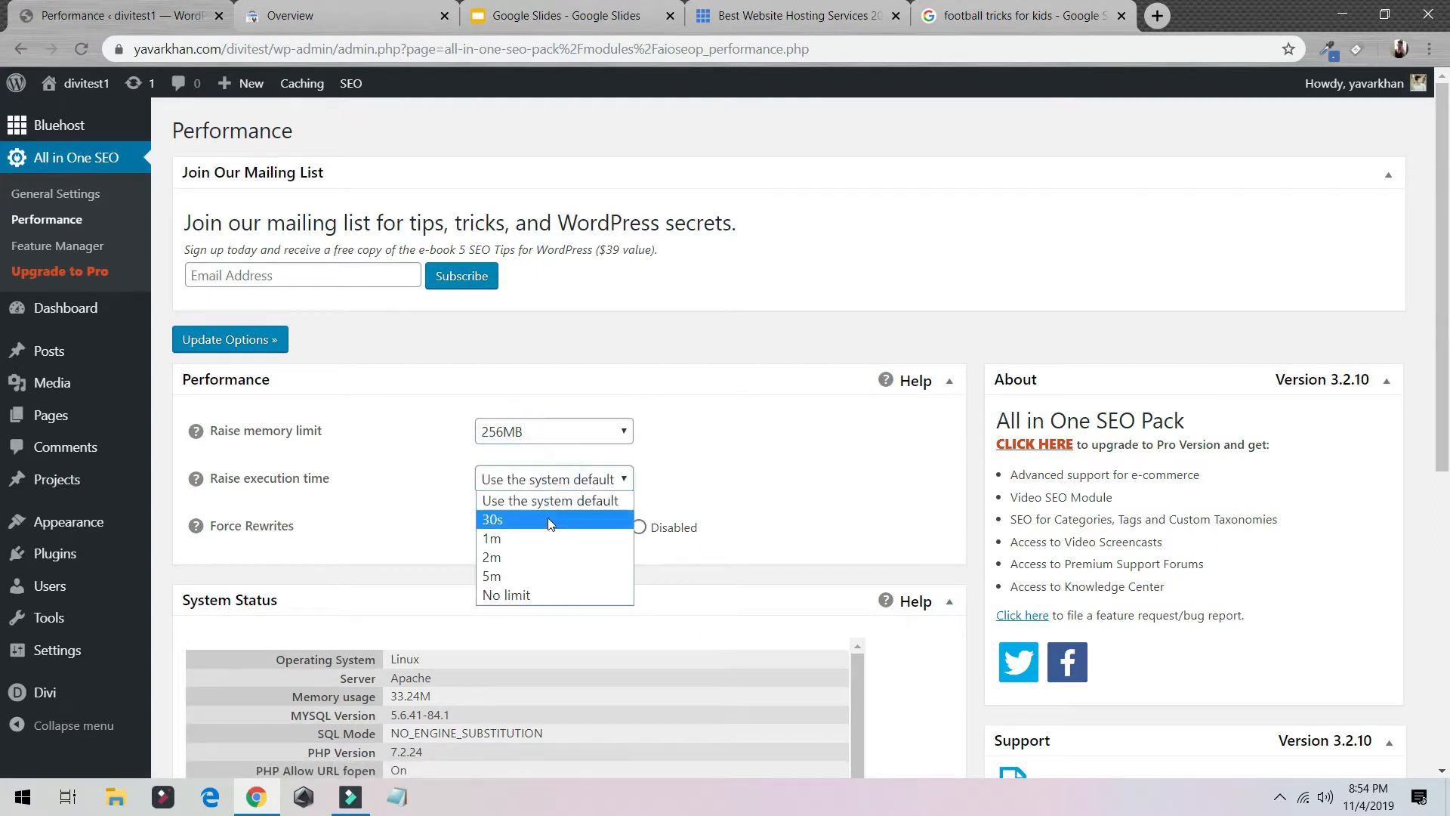
click(707, 453)
scroll(491, 483, down, 2)
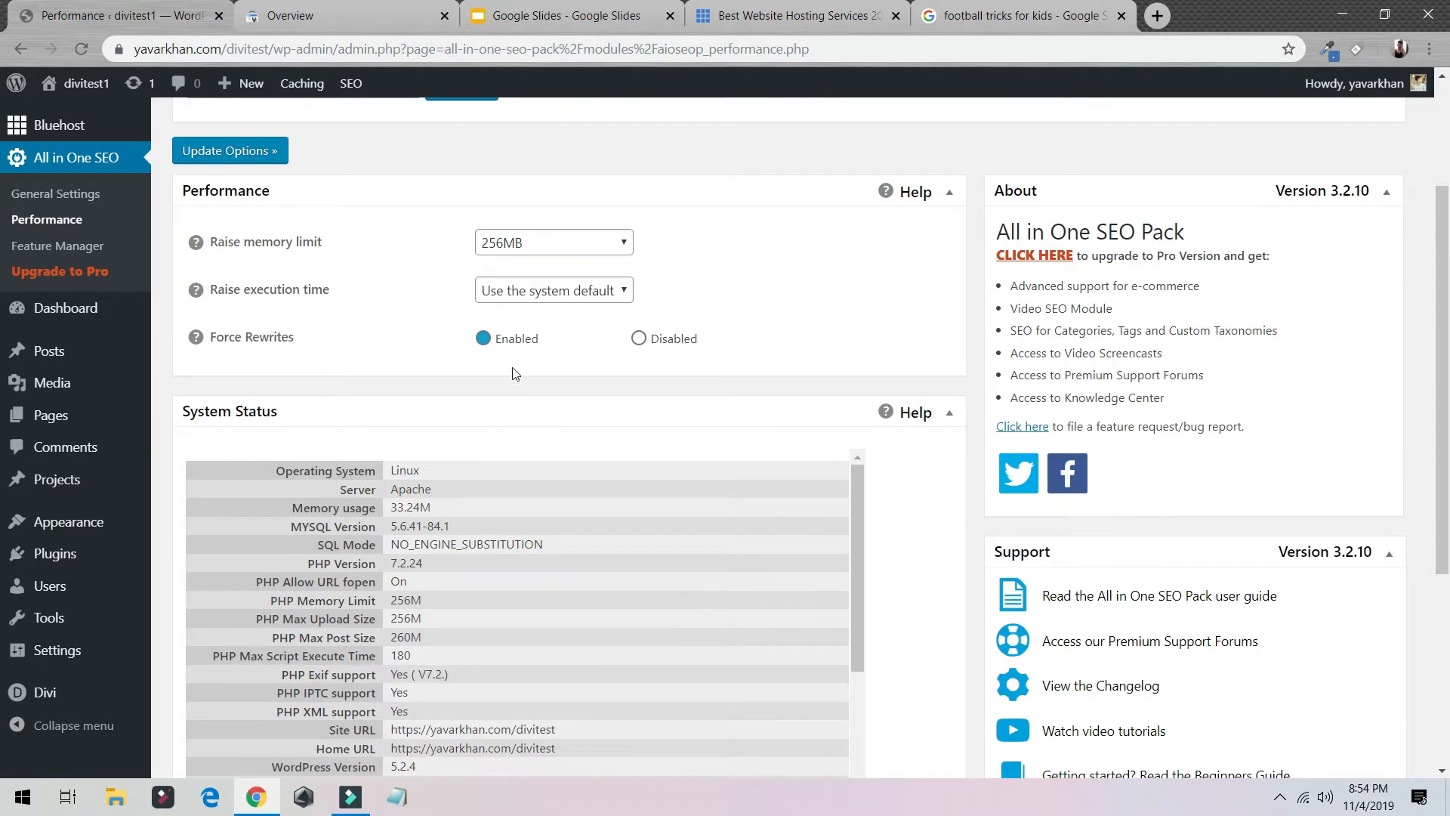
scroll(698, 393, down, 1)
scroll(699, 399, down, 3)
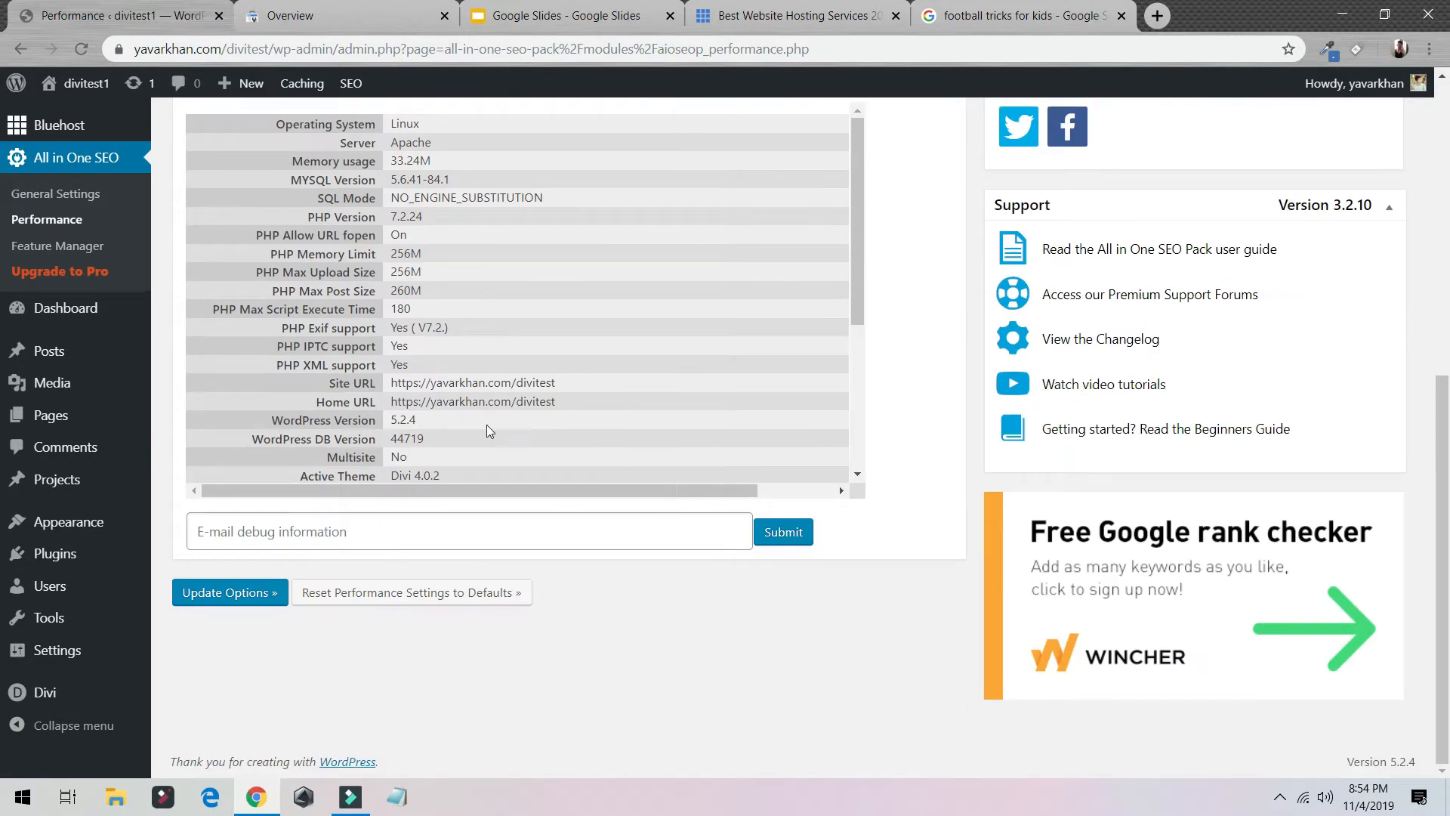
- Activate the XML Sitemaps feature in the plugin's Feature Manager
click(96, 257)
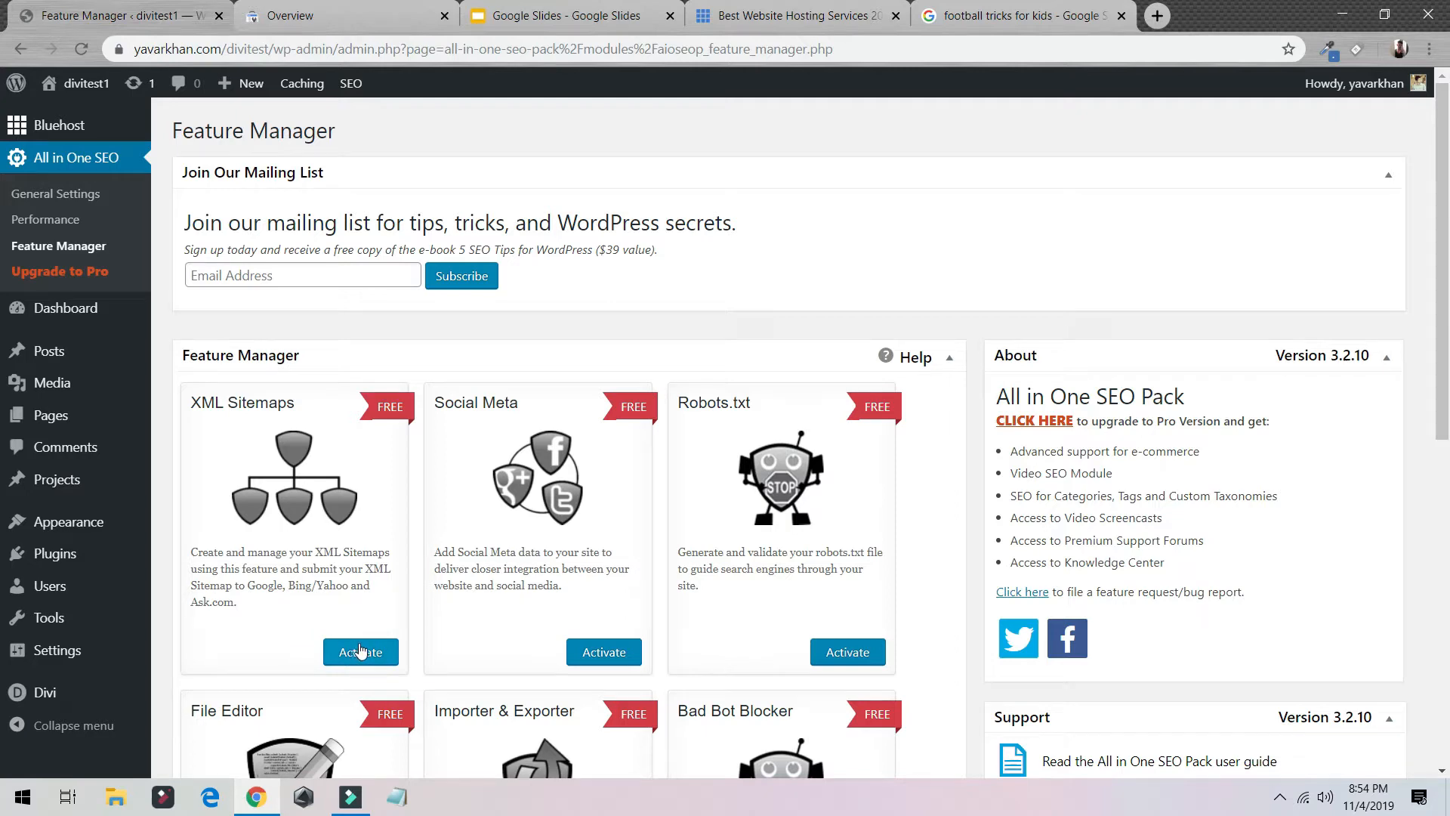
scroll(361, 650, down, 2)
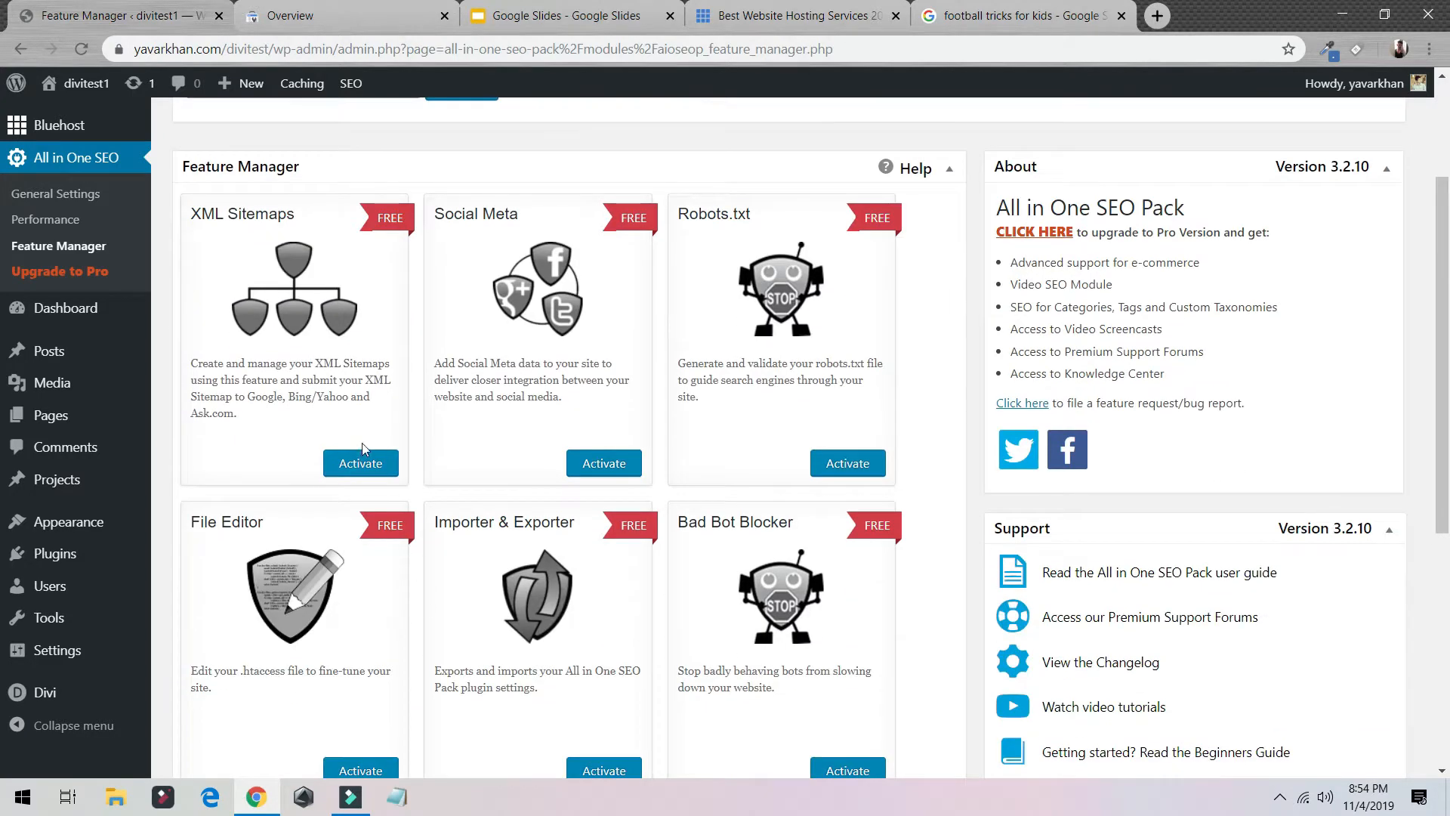
click(369, 465)
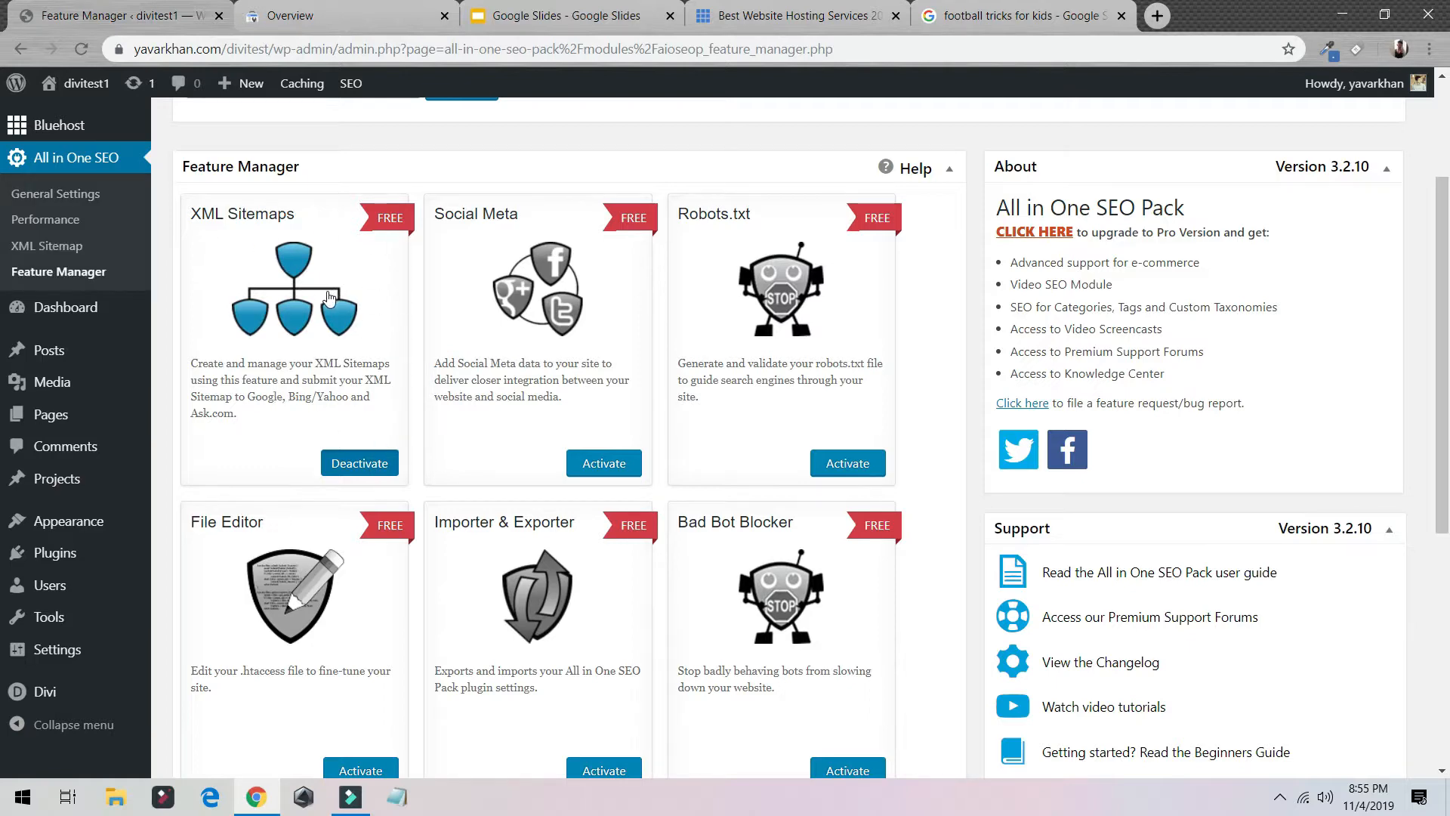
- Look over the XML Sitemap settings, view the site's generated sitemap and select its web address
click(73, 243)
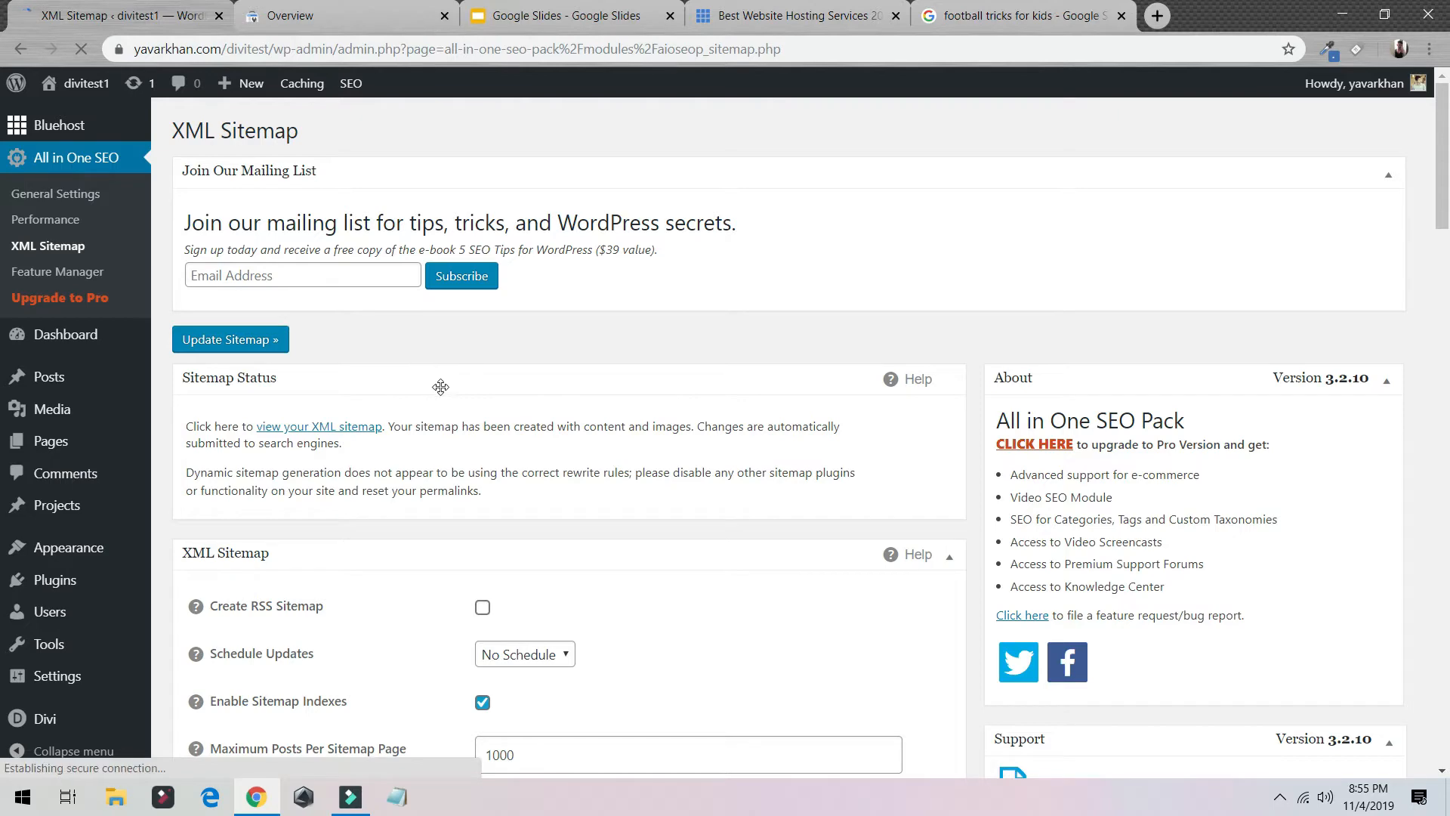
scroll(439, 468, down, 2)
scroll(408, 453, up, 2)
click(336, 428)
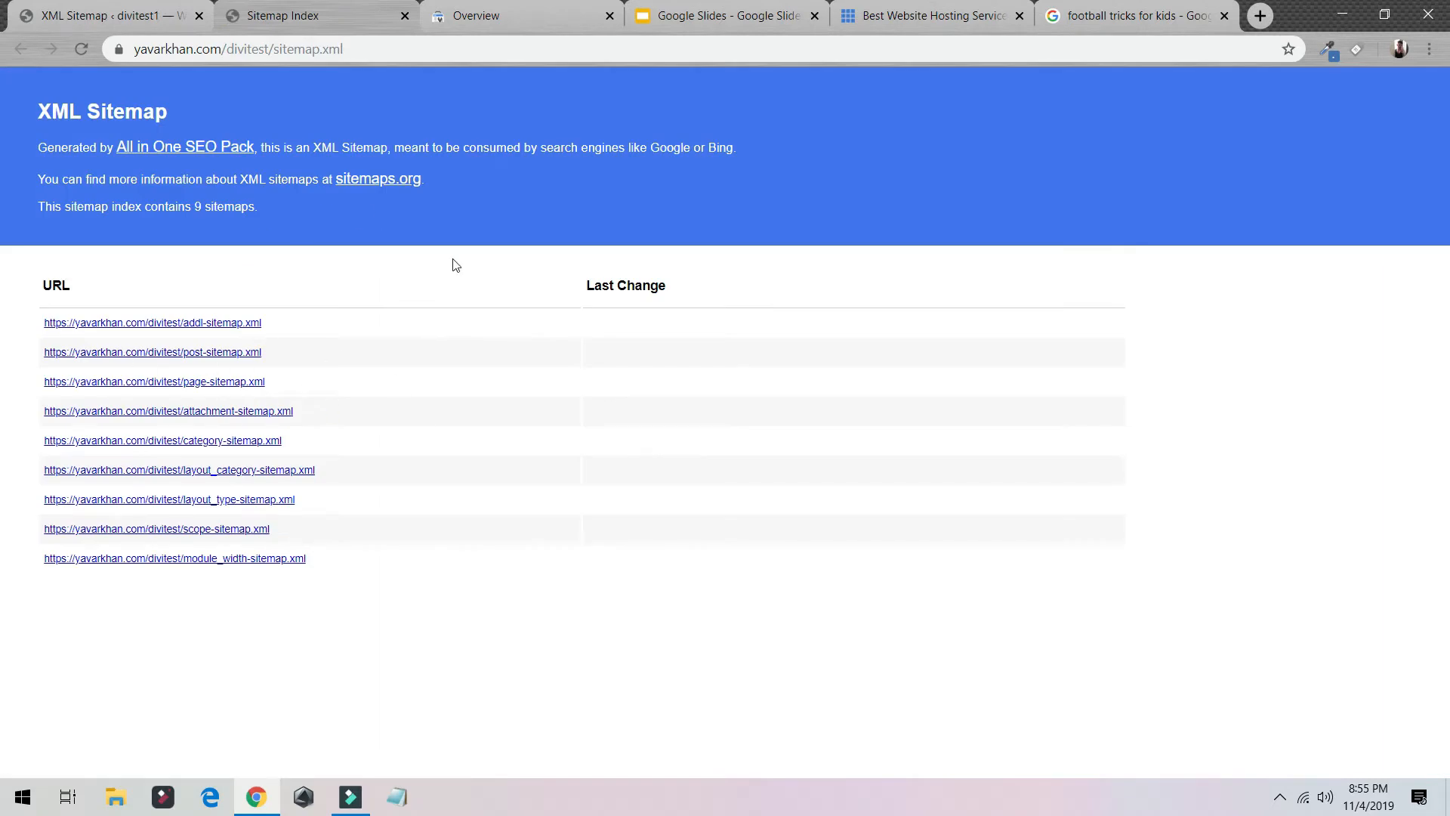
click(364, 50)
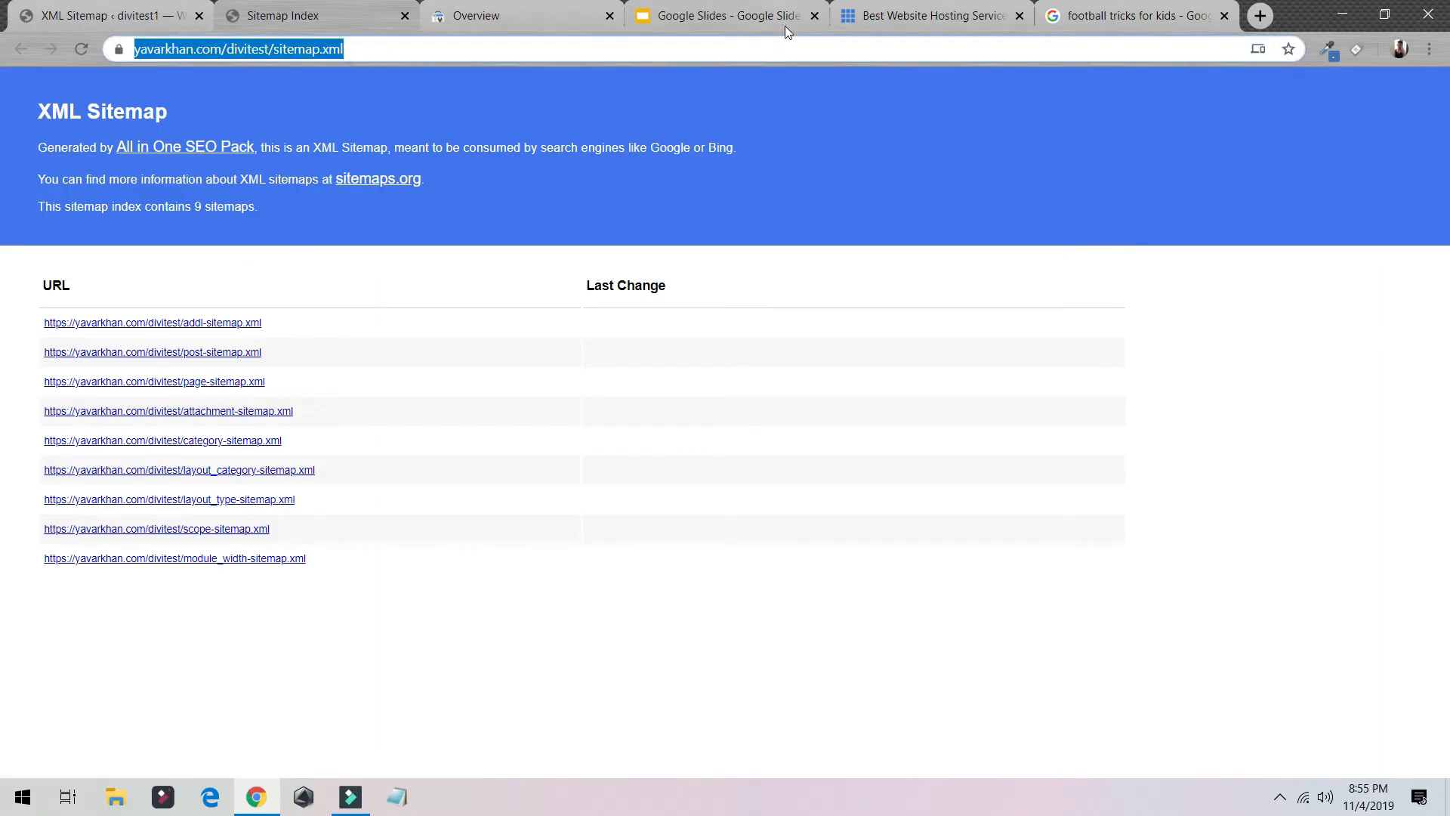
- In Google Search Console, dismiss the domain verification dialog, inspect the submitted /sitemap_index.xml under Sitemaps, and return to the plugin's XML Sitemap settings
click(565, 9)
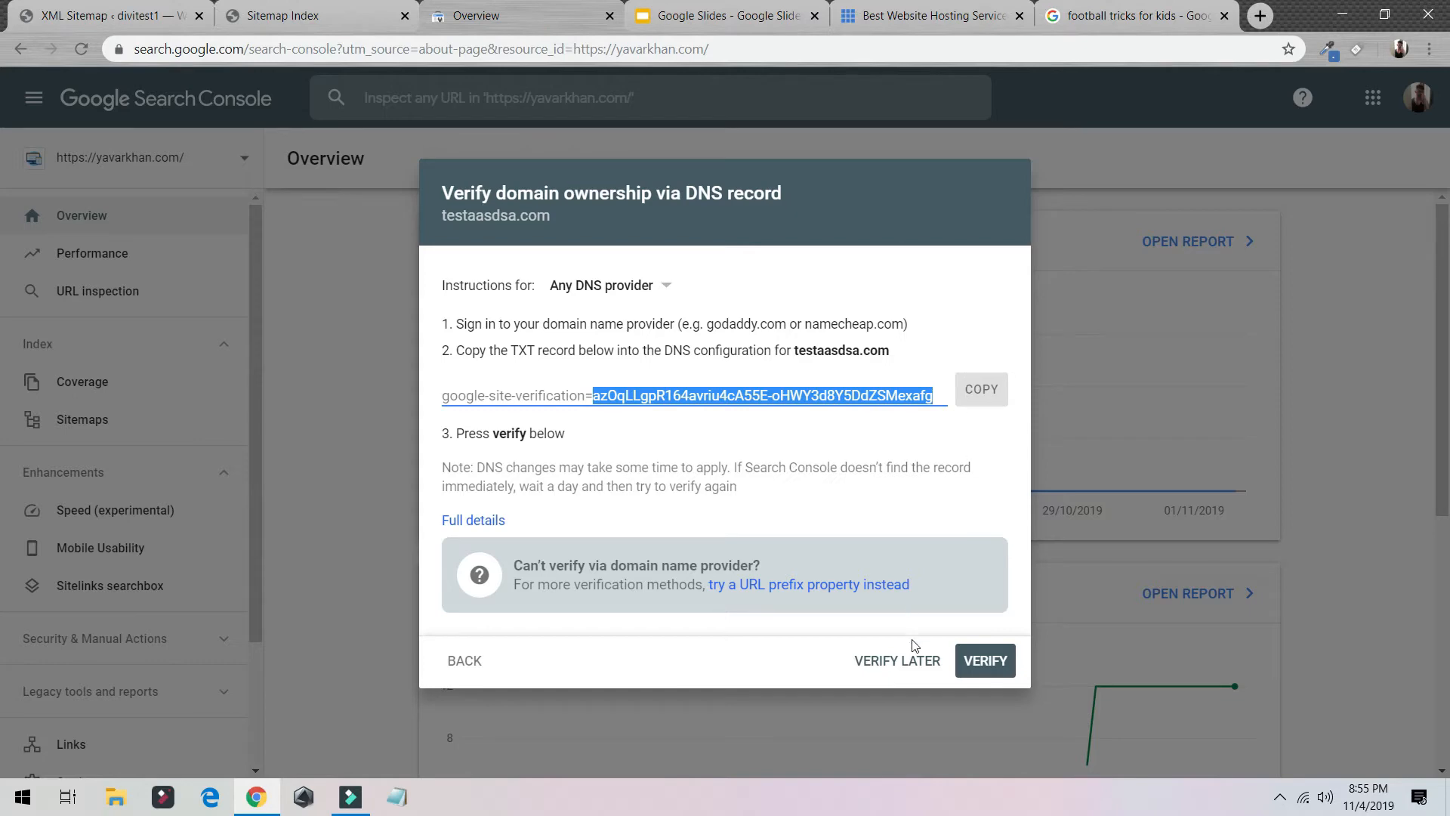
click(178, 344)
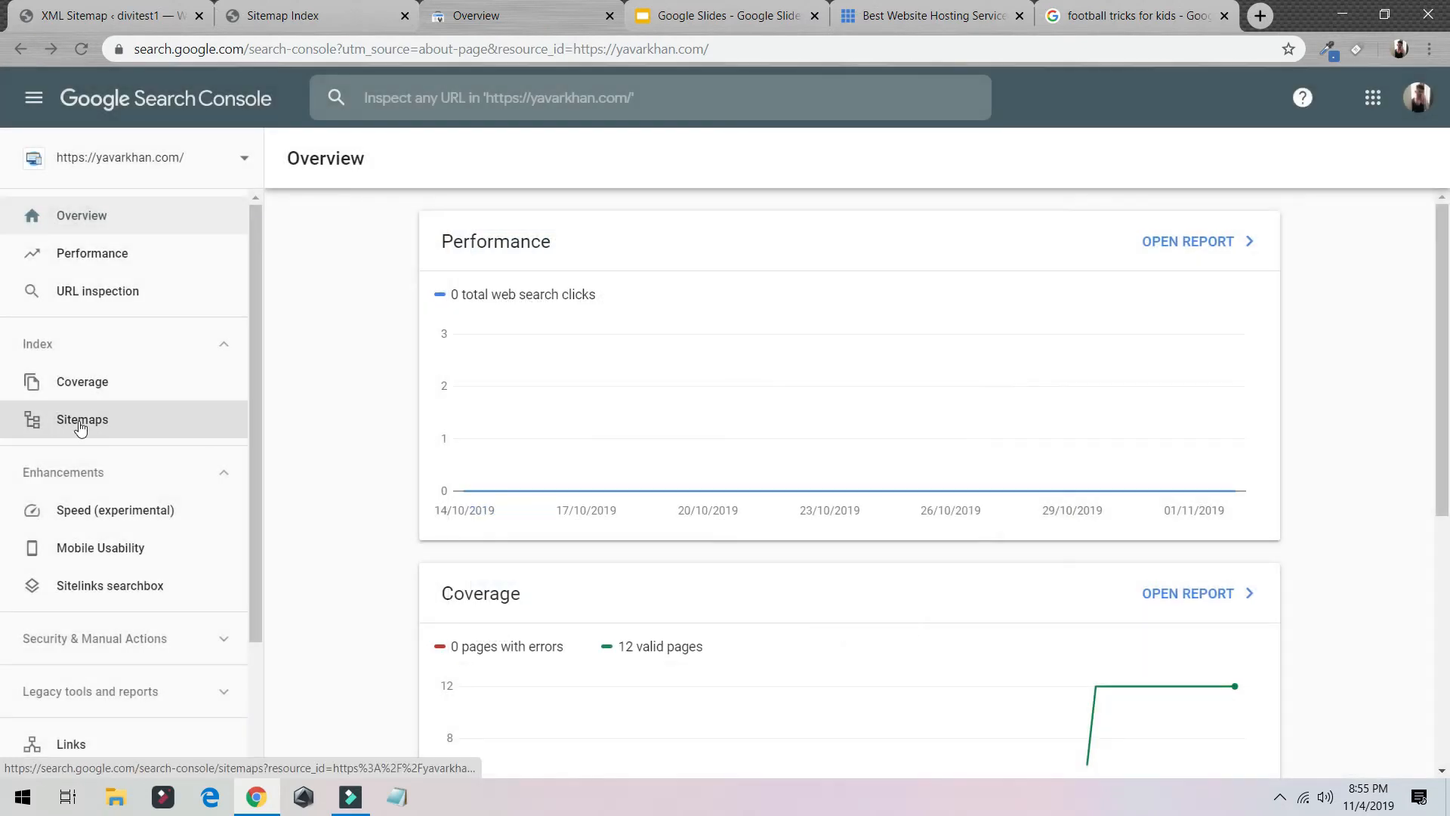
click(80, 423)
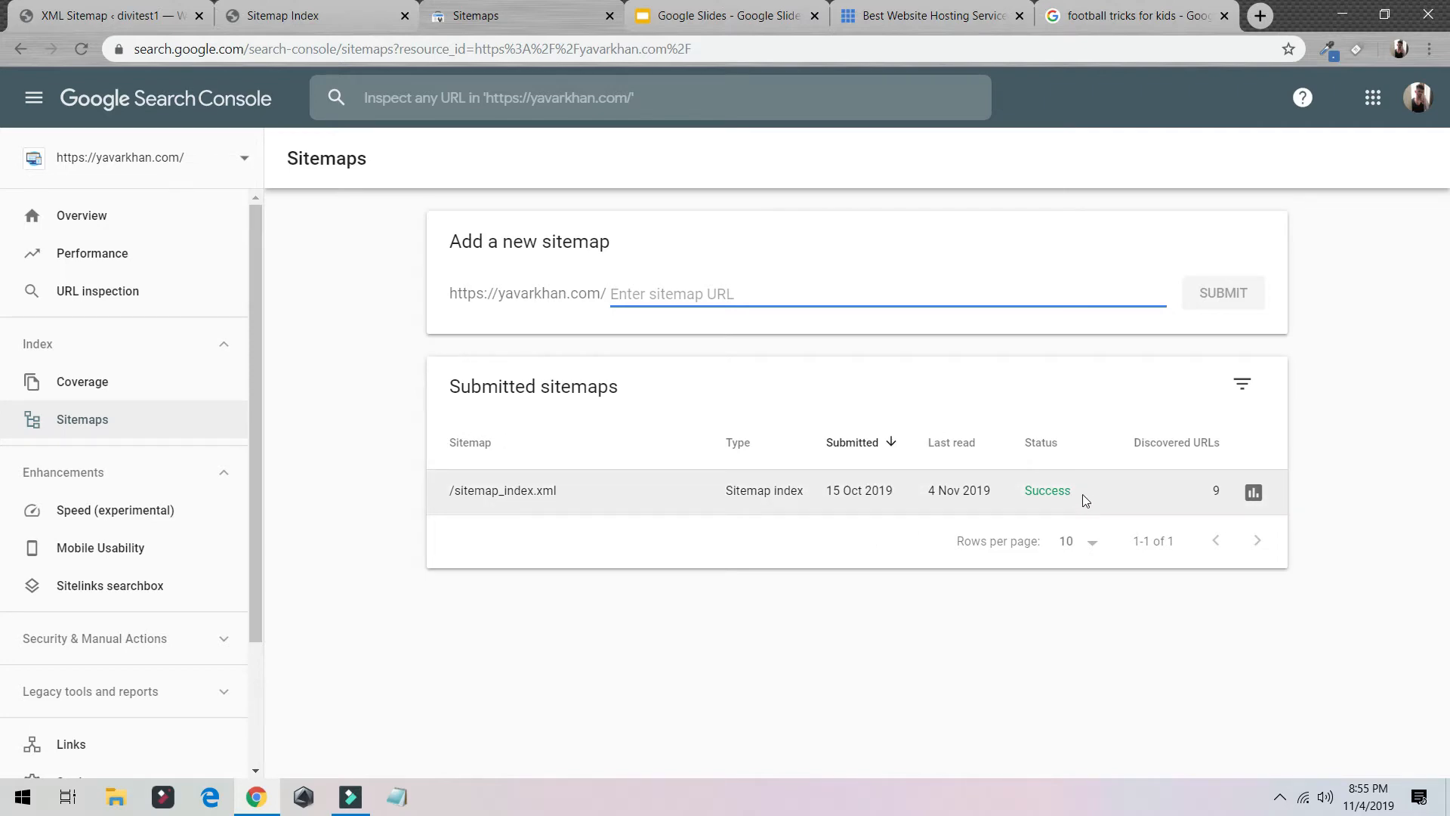
drag(1082, 494, 932, 489)
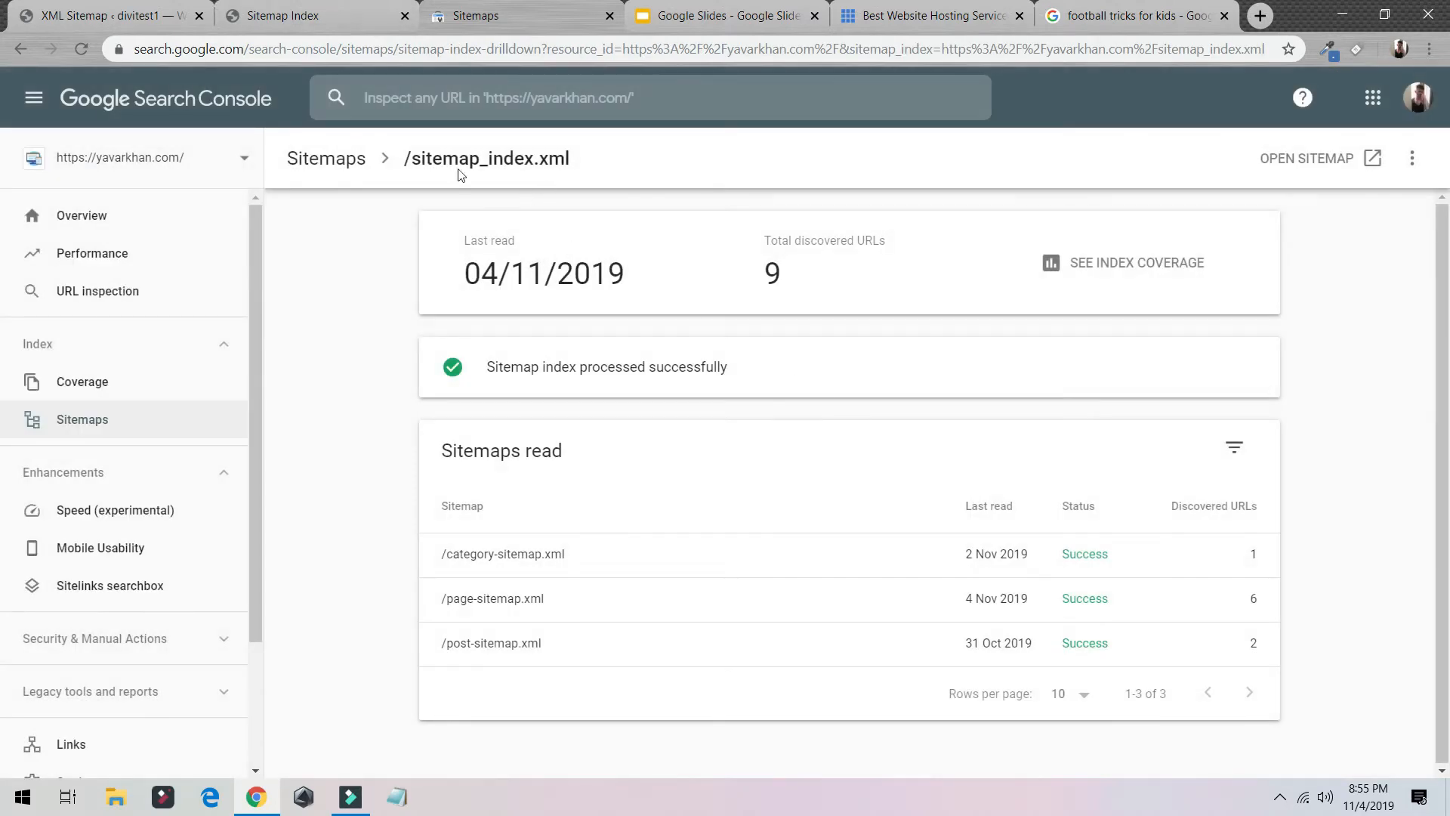
click(138, 20)
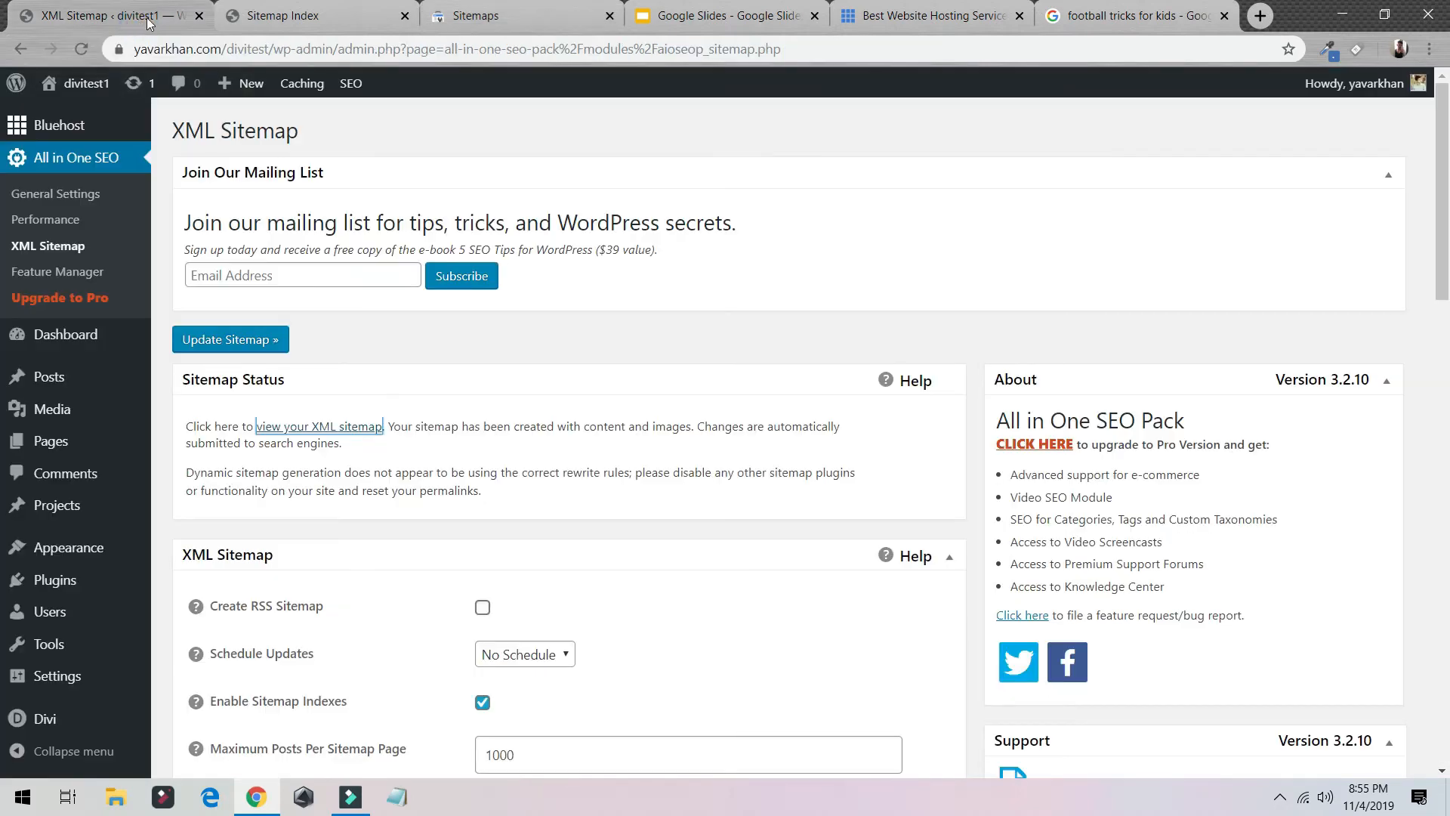